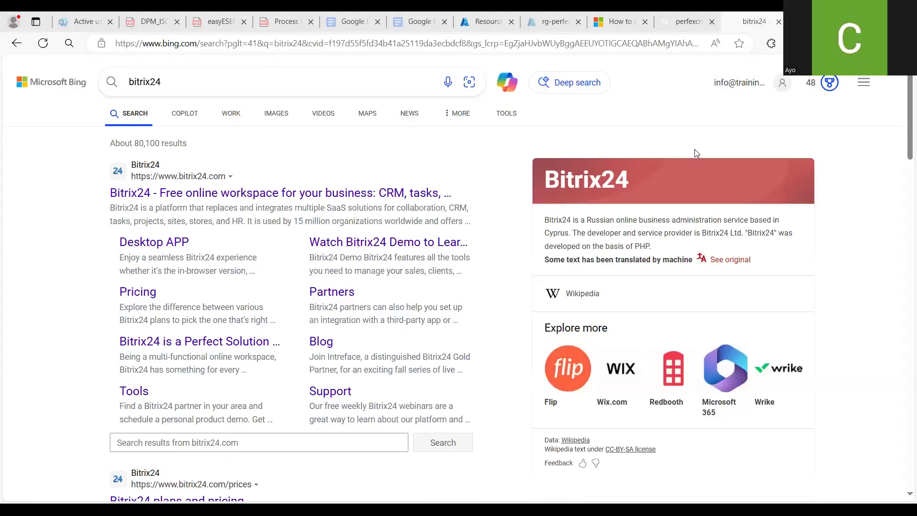
Open the Perfex CRM website from its search results and scroll through its features
{"action": "left_click", "coordinate": [686, 27]}
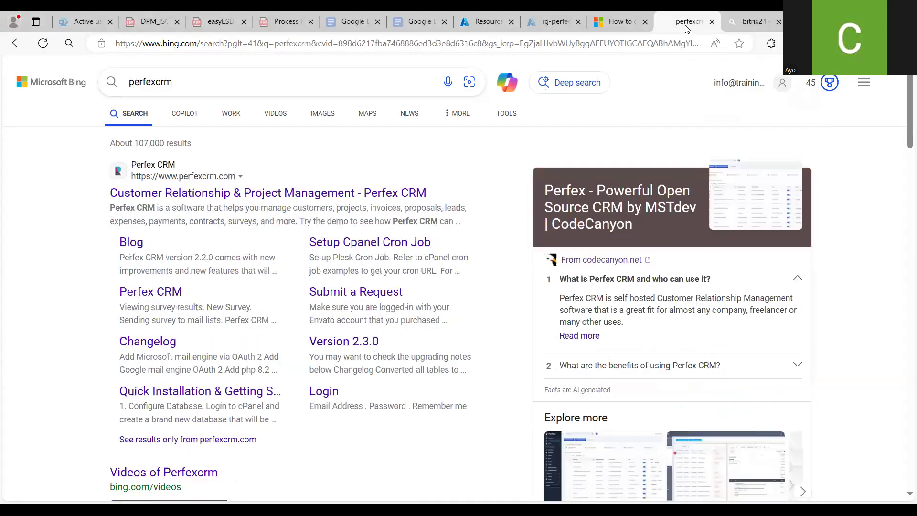
{"action": "left_click", "coordinate": [329, 193]}
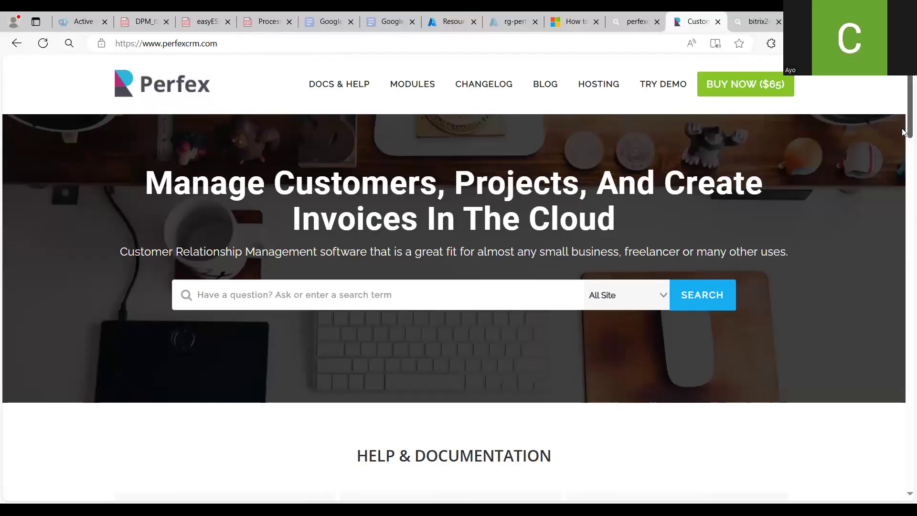
{"action": "scroll", "coordinate": [902, 133], "scroll_direction": "down", "scroll_amount": 10}
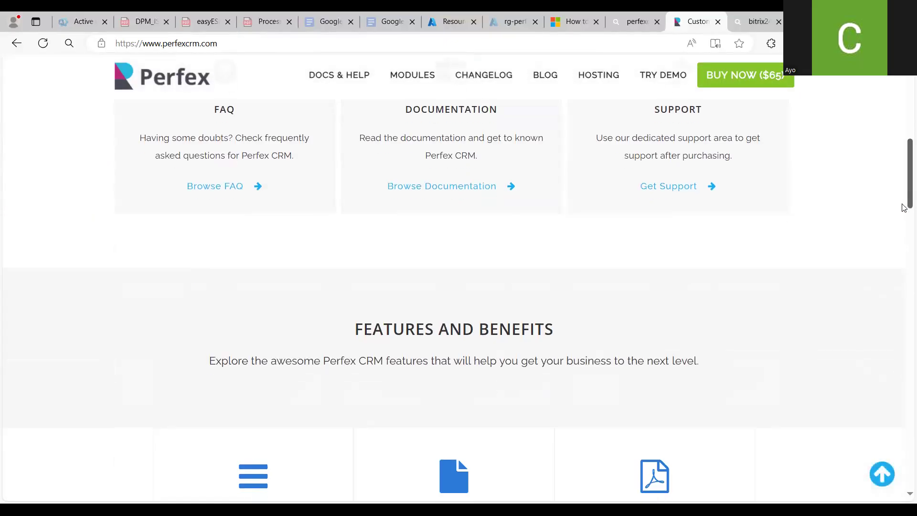
{"action": "scroll", "coordinate": [904, 316], "scroll_direction": "down", "scroll_amount": 5}
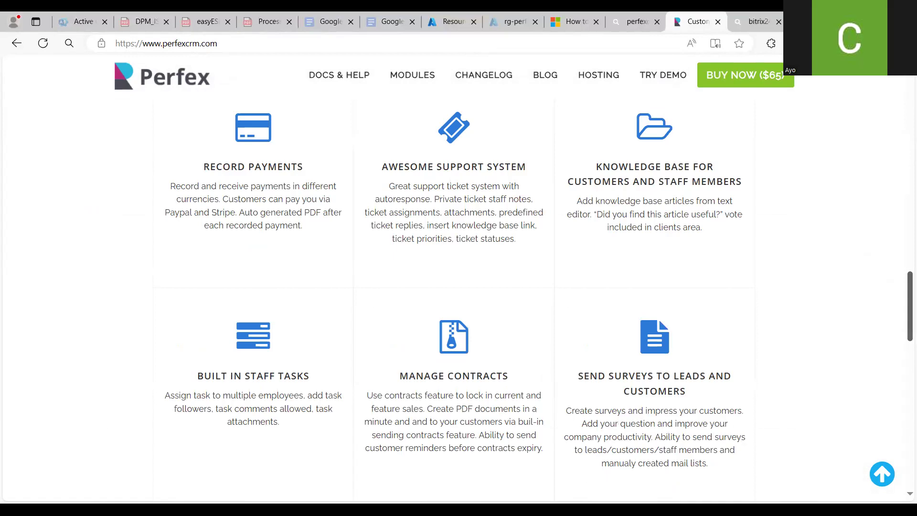
Return to the Bitrix24 search results, open its Wikipedia entry, then scroll through the remaining results
{"action": "left_click", "coordinate": [757, 21]}
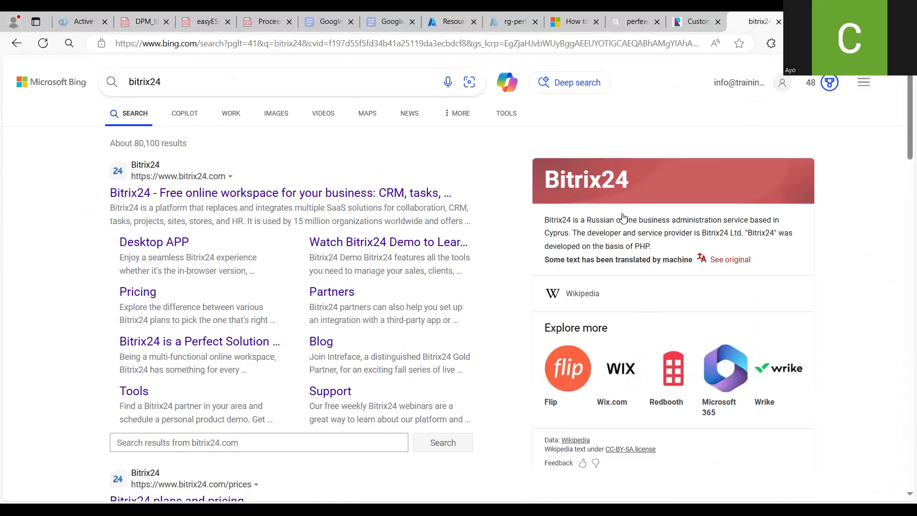
{"action": "left_click", "coordinate": [578, 295]}
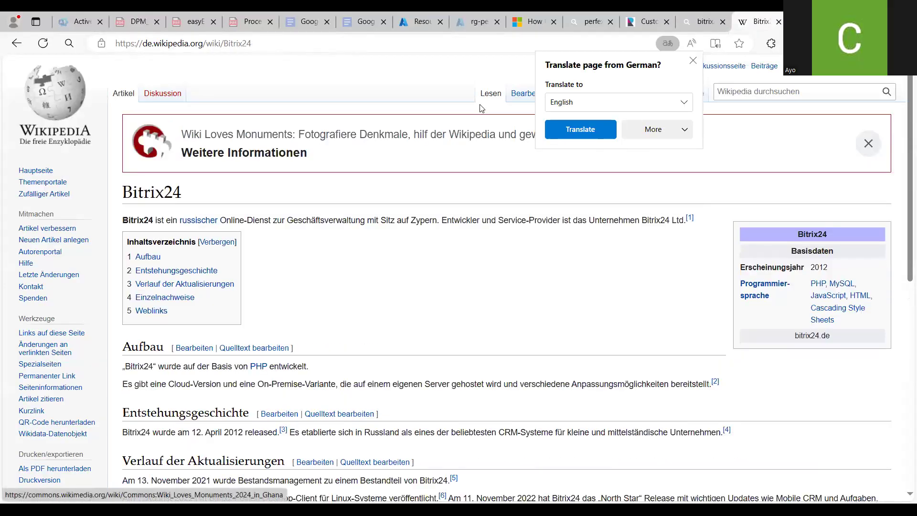
{"action": "left_click", "coordinate": [18, 44]}
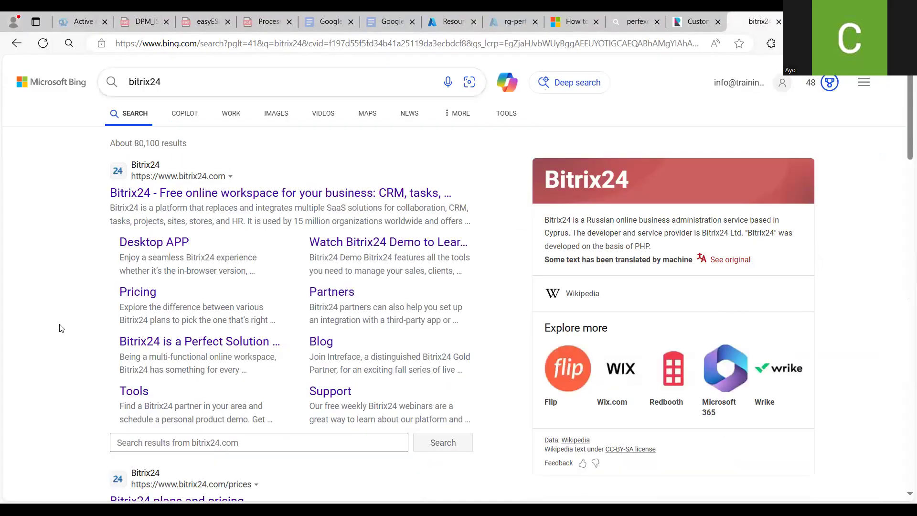
{"action": "scroll", "coordinate": [61, 328], "scroll_direction": "down", "scroll_amount": 8}
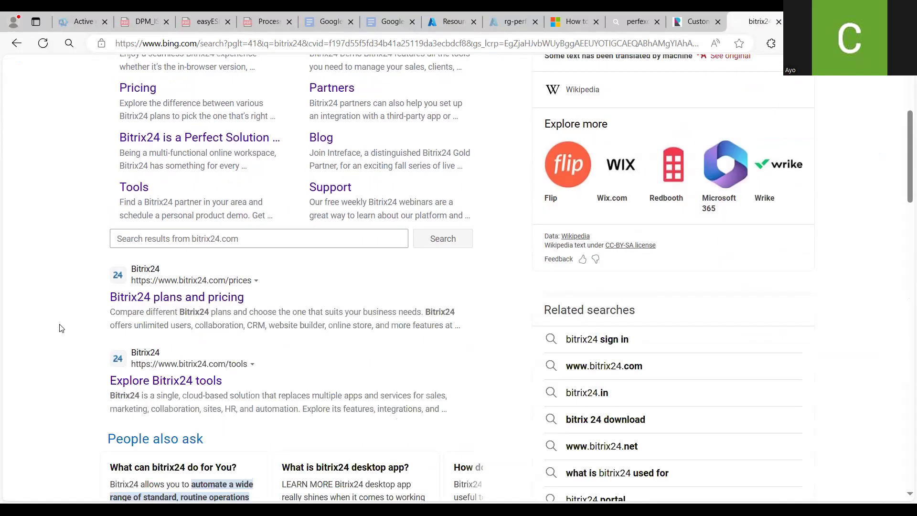
{"action": "scroll", "coordinate": [61, 328], "scroll_direction": "down", "scroll_amount": 10}
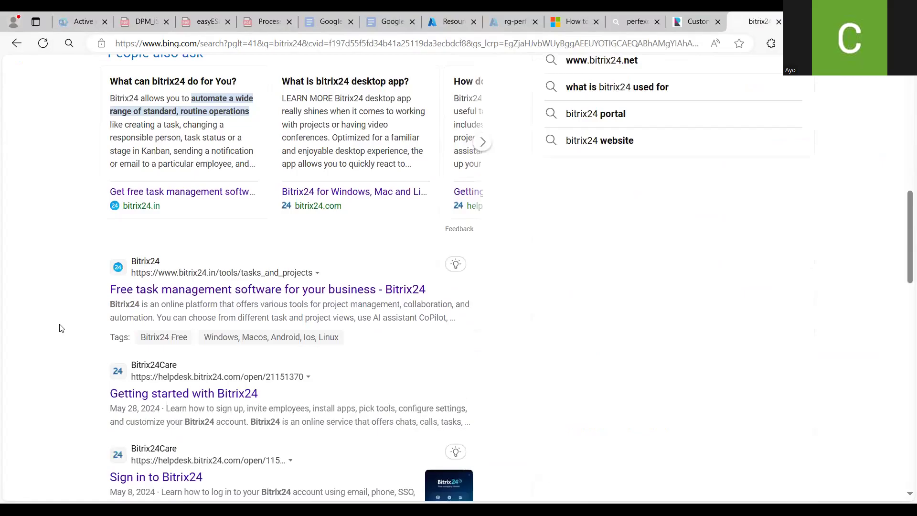
{"action": "scroll", "coordinate": [62, 328], "scroll_direction": "down", "scroll_amount": 2}
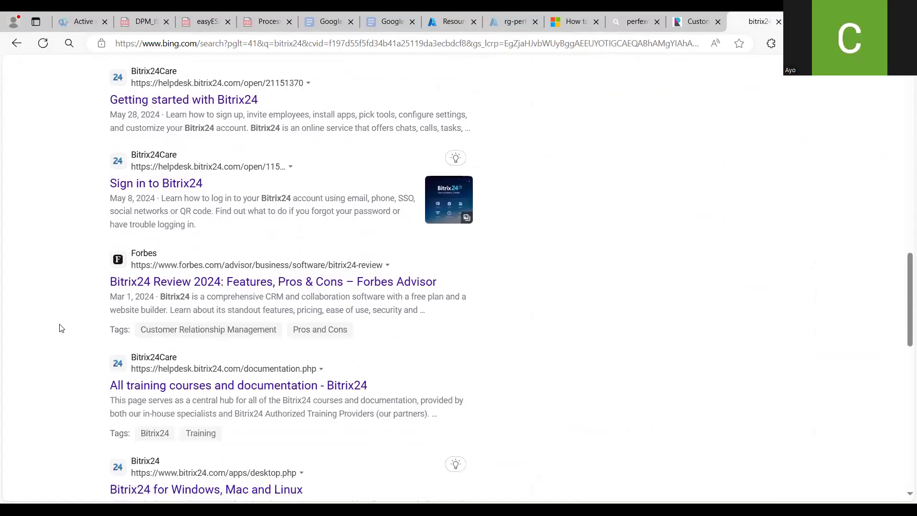
{"action": "scroll", "coordinate": [61, 328], "scroll_direction": "up", "scroll_amount": 17}
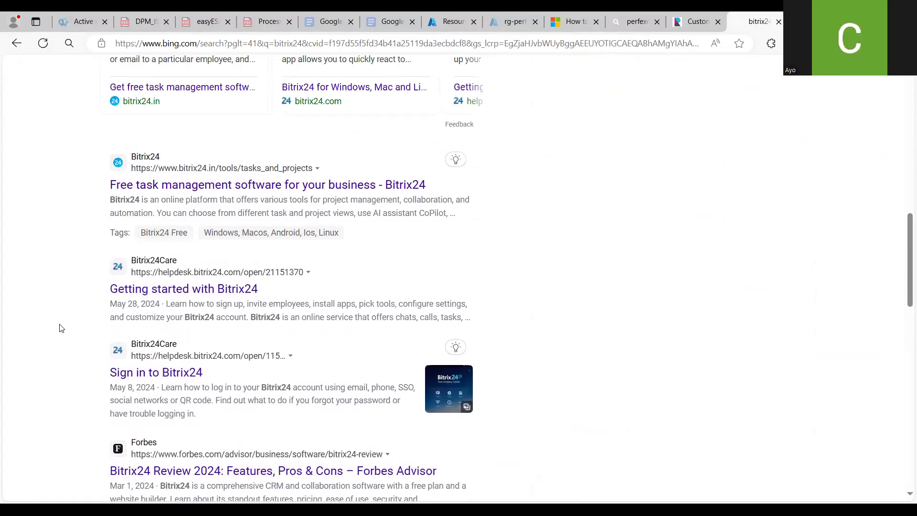
{"action": "scroll", "coordinate": [62, 328], "scroll_direction": "up", "scroll_amount": 3}
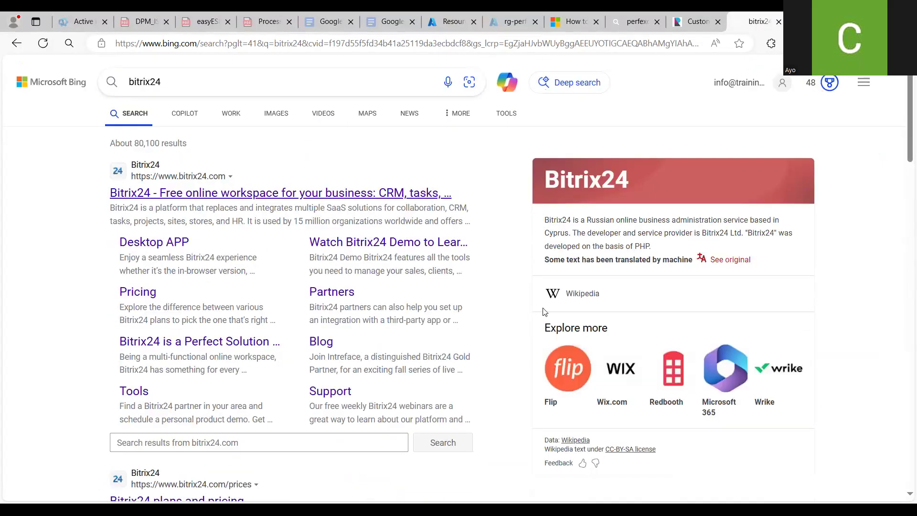
Open the Bitrix24 Wikipedia article and switch its address from the German to the English Wikipedia
{"action": "left_click", "coordinate": [582, 293]}
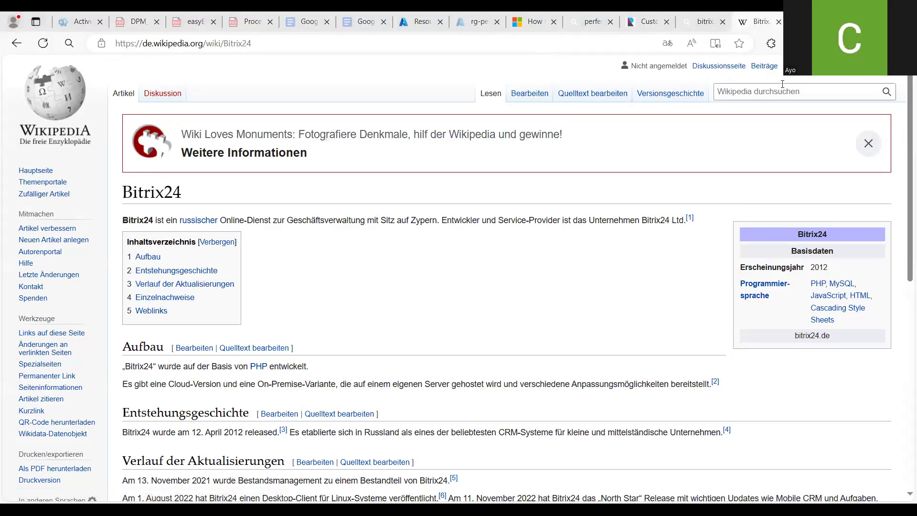
{"action": "left_click", "coordinate": [497, 44]}
{"action": "key", "text": "Home"}
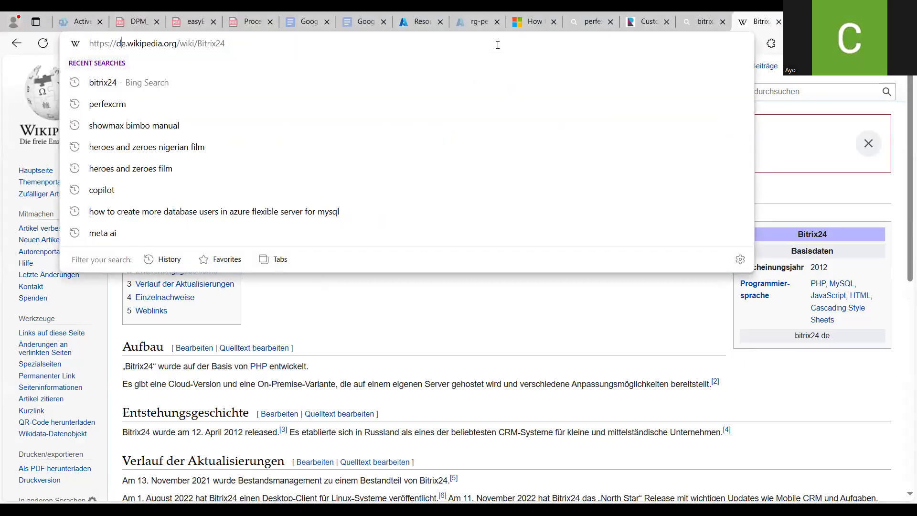
{"action": "key", "text": "BackSpace"}
{"action": "key", "text": "BackSpace"}
{"action": "type", "text": "en"}
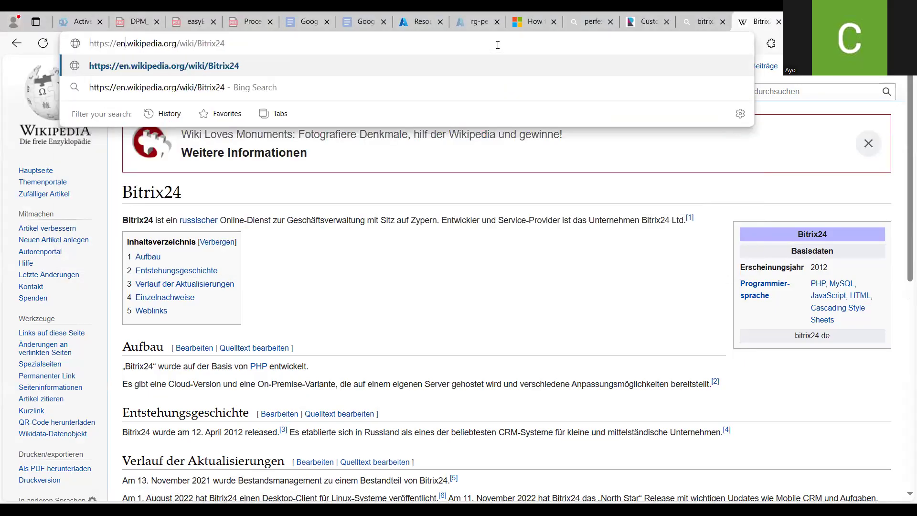
{"action": "key", "text": "Return"}
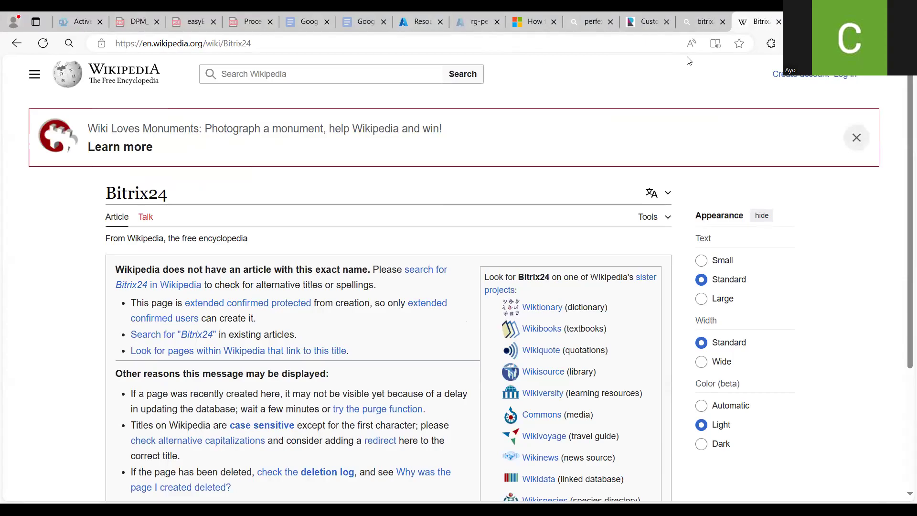
Close the Wikipedia tab and scroll through the Perfex CRM homepage down to its Try Demo section
{"action": "left_click", "coordinate": [779, 22]}
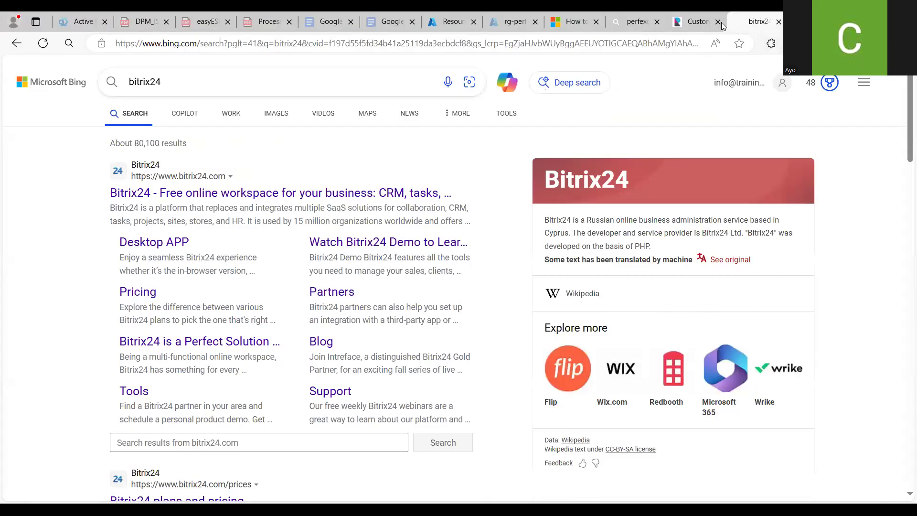
{"action": "left_click", "coordinate": [702, 23]}
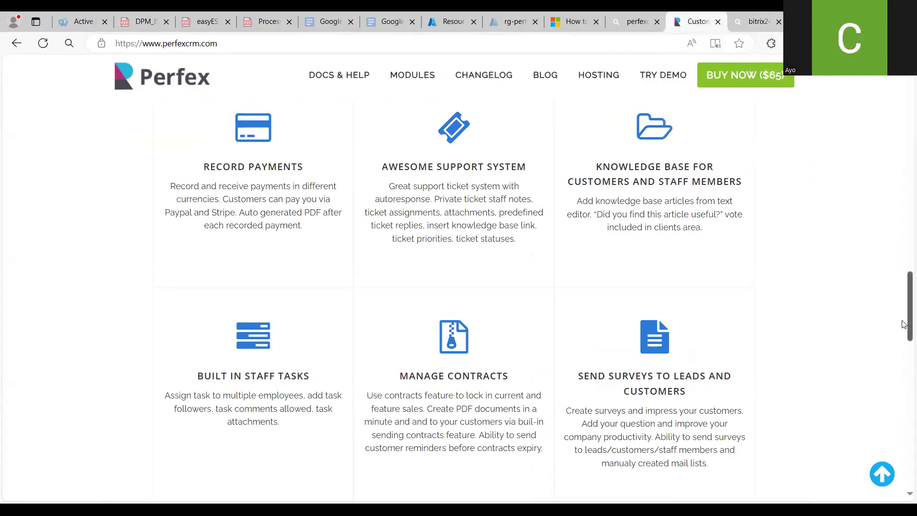
{"action": "scroll", "coordinate": [904, 315], "scroll_direction": "down", "scroll_amount": 1}
{"action": "left_click_drag", "start_coordinate": [904, 315], "coordinate": [902, 140]}
{"action": "scroll", "coordinate": [901, 141], "scroll_direction": "up", "scroll_amount": 2}
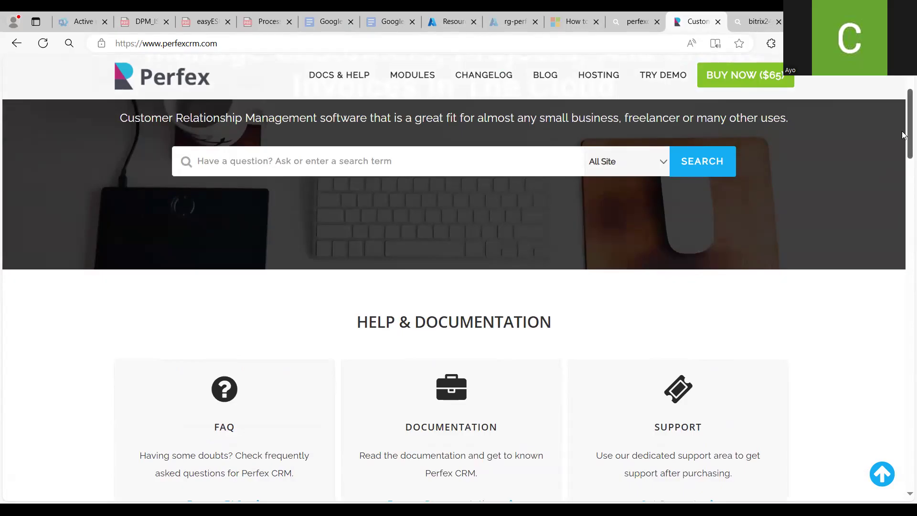
{"action": "scroll", "coordinate": [901, 125], "scroll_direction": "down", "scroll_amount": 1}
{"action": "scroll", "coordinate": [901, 117], "scroll_direction": "up", "scroll_amount": 3}
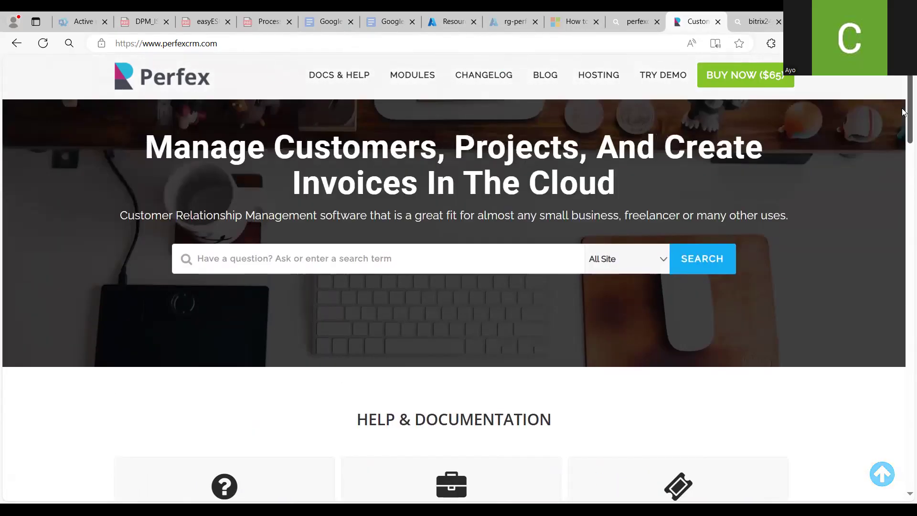
{"action": "scroll", "coordinate": [903, 111], "scroll_direction": "up", "scroll_amount": 1}
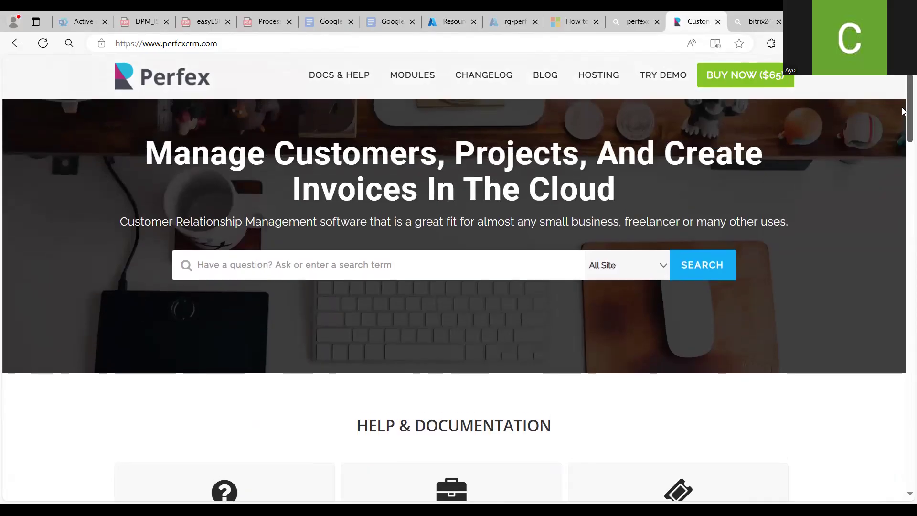
{"action": "scroll", "coordinate": [902, 112], "scroll_direction": "down", "scroll_amount": 15}
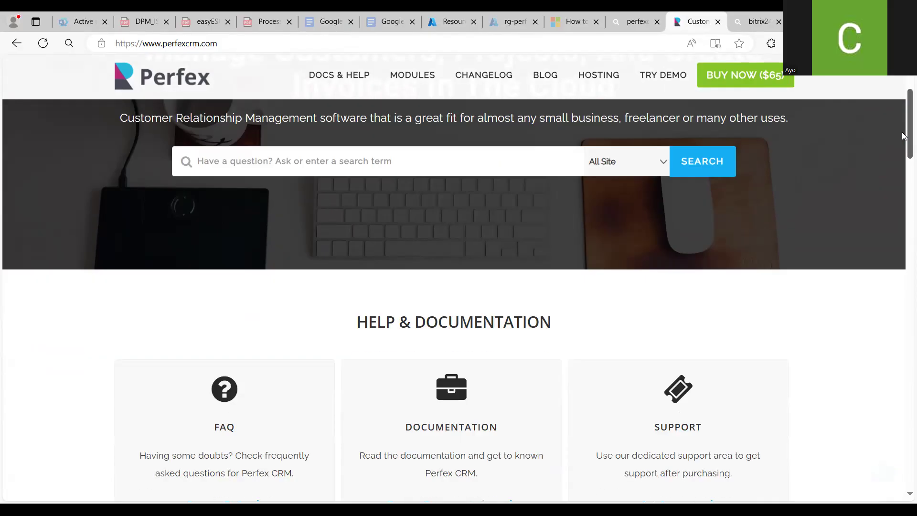
{"action": "scroll", "coordinate": [904, 214], "scroll_direction": "down", "scroll_amount": 7}
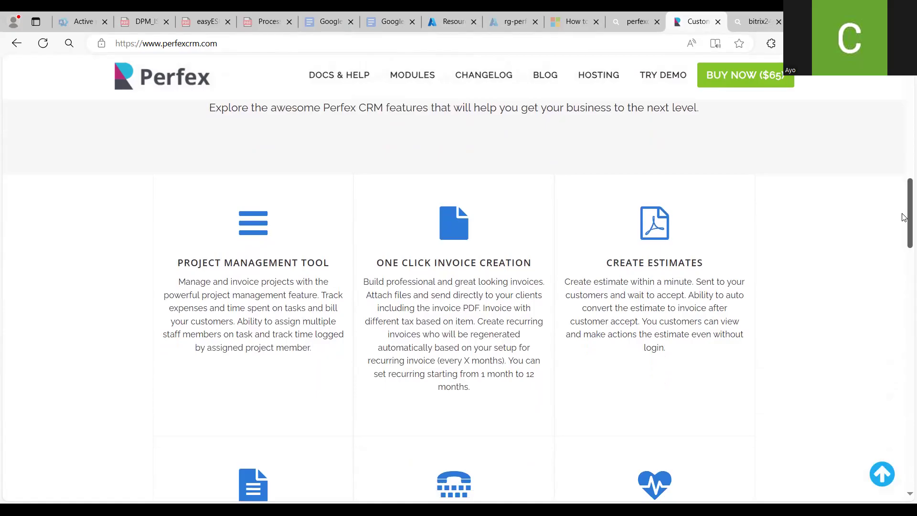
{"action": "scroll", "coordinate": [901, 277], "scroll_direction": "down", "scroll_amount": 20}
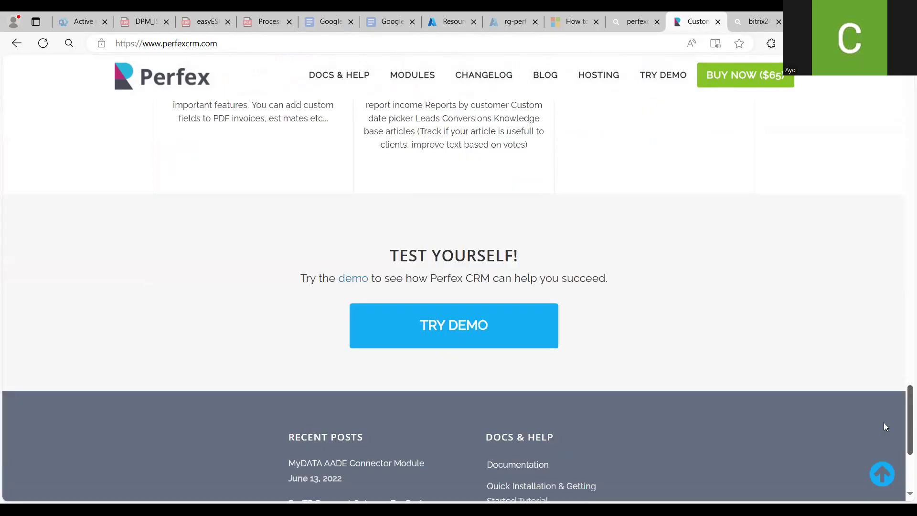
{"action": "scroll", "coordinate": [885, 426], "scroll_direction": "down", "scroll_amount": 3}
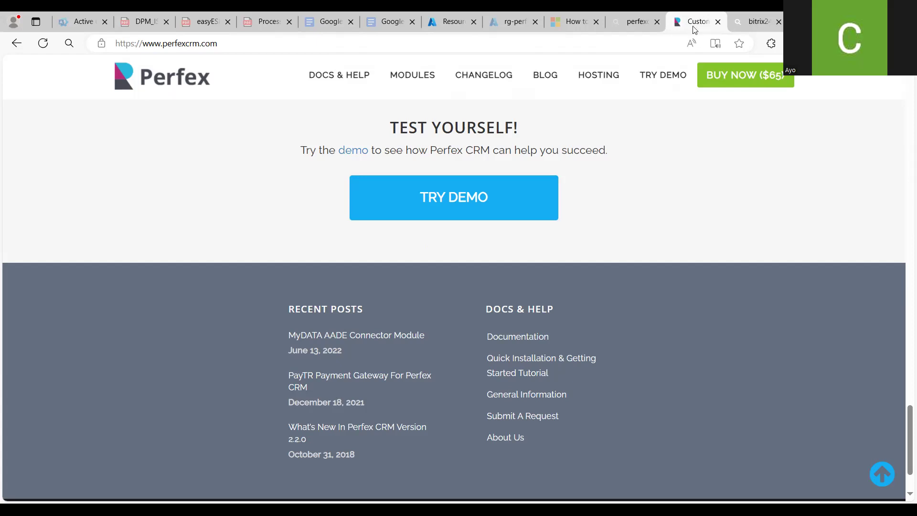
Read the article on connecting to Azure Database for MySQL Flexible Server in a private network
{"action": "left_click", "coordinate": [571, 22]}
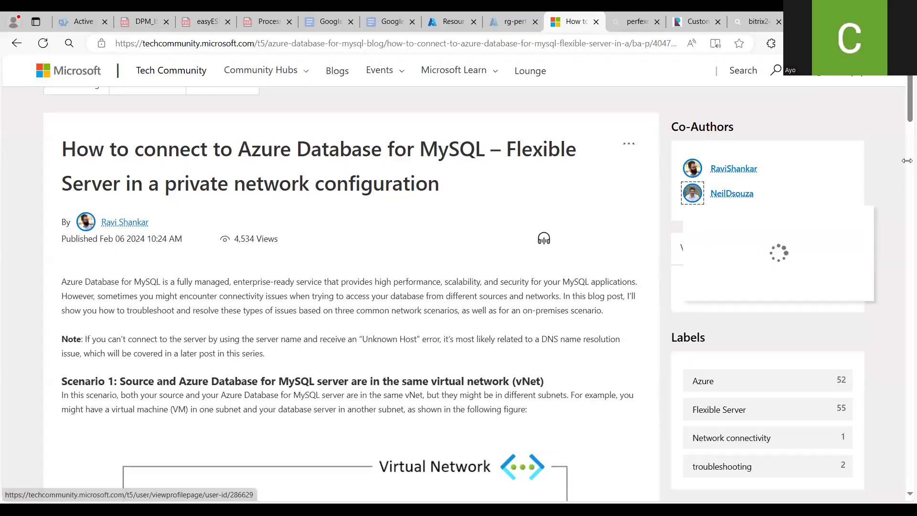
{"action": "scroll", "coordinate": [906, 161], "scroll_direction": "down", "scroll_amount": 6}
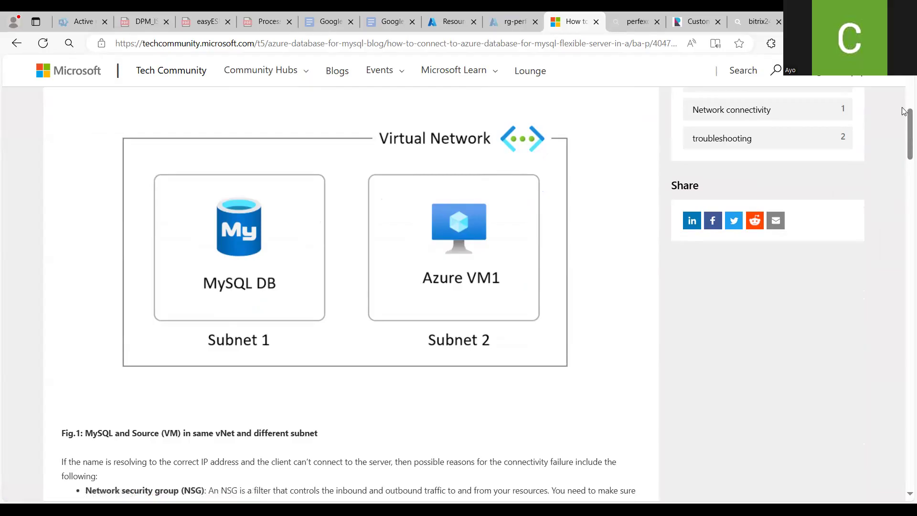
{"action": "left_click_drag", "start_coordinate": [904, 125], "coordinate": [904, 82]}
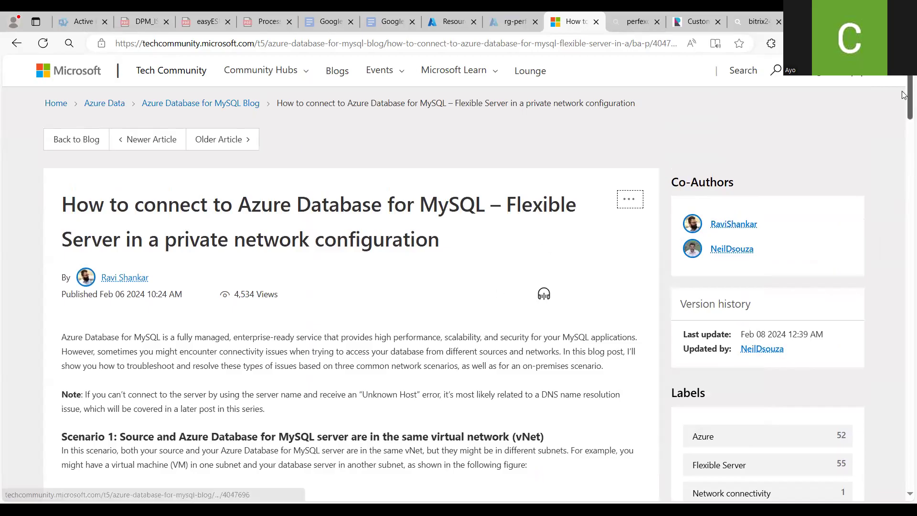
{"action": "left_click_drag", "start_coordinate": [904, 101], "coordinate": [904, 194]}
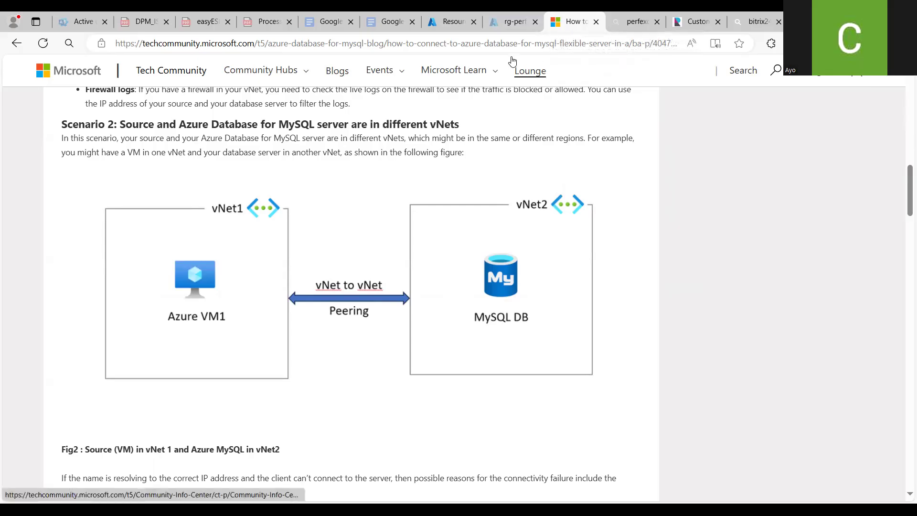
From the Azure portal home, start creating a new Azure Database for MySQL flexible server
{"action": "left_click", "coordinate": [507, 24]}
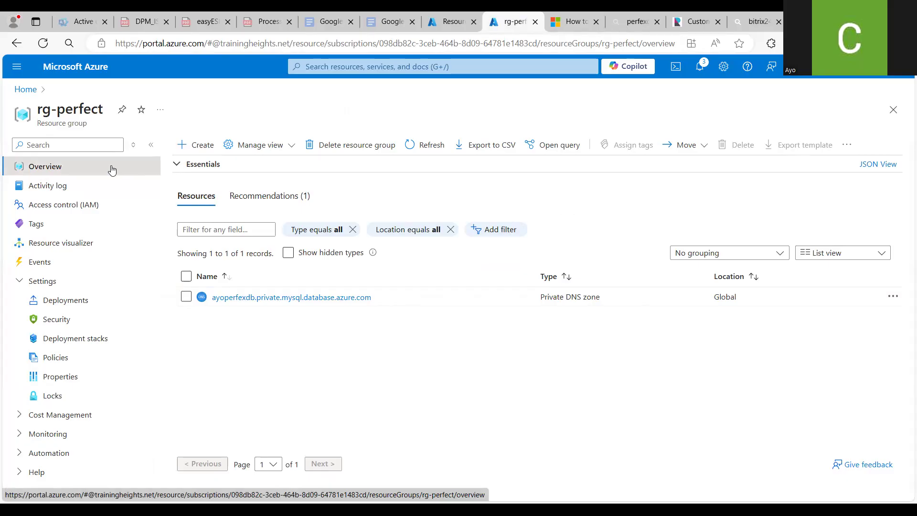
{"action": "left_click", "coordinate": [26, 90]}
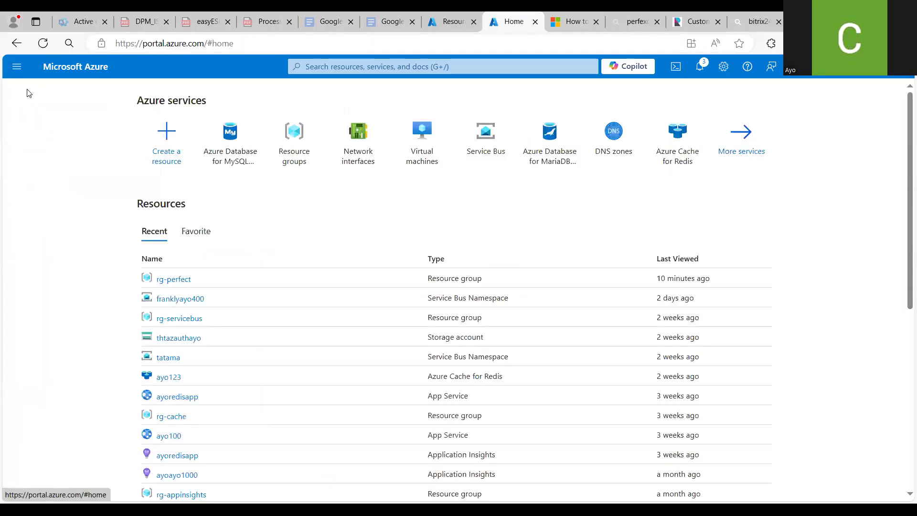
{"action": "left_click", "coordinate": [228, 159]}
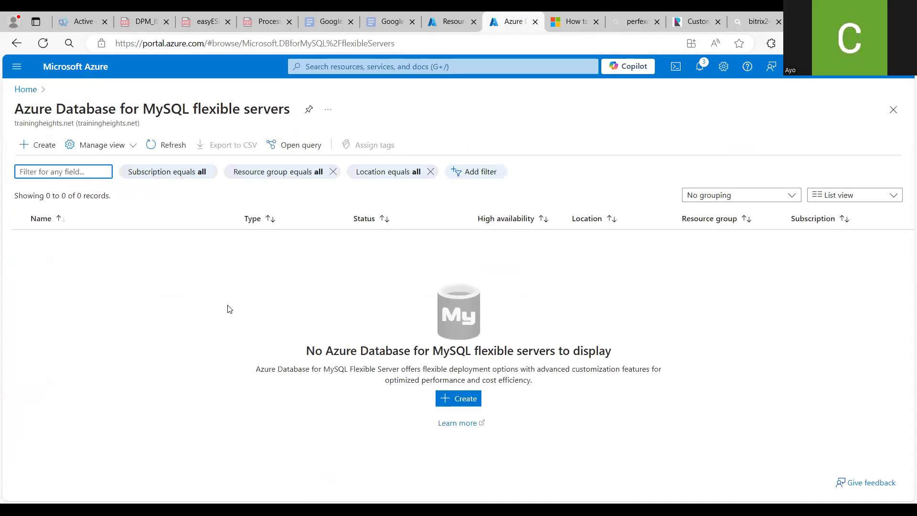
{"action": "left_click", "coordinate": [40, 149]}
{"action": "left_click", "coordinate": [79, 281]}
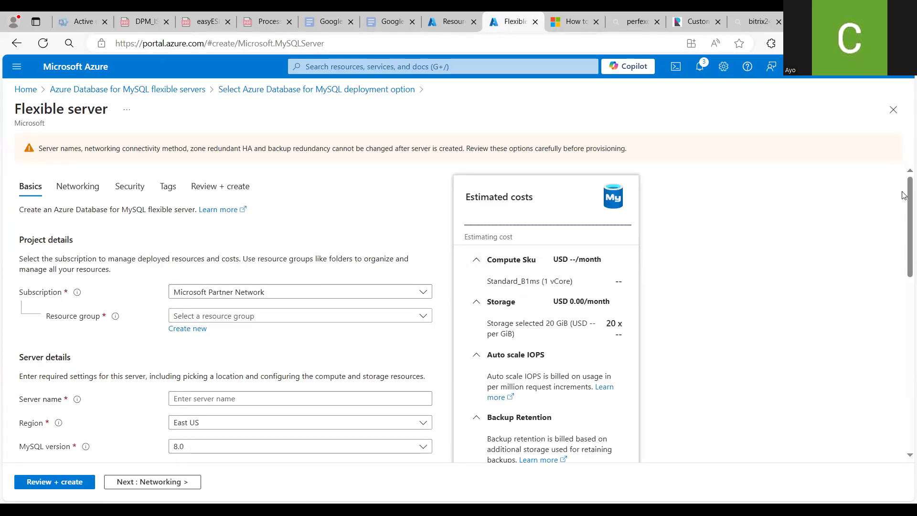
Select the resource group rg-crmforall and name the server franklycrm
{"action": "scroll", "coordinate": [902, 195], "scroll_direction": "down", "scroll_amount": 2}
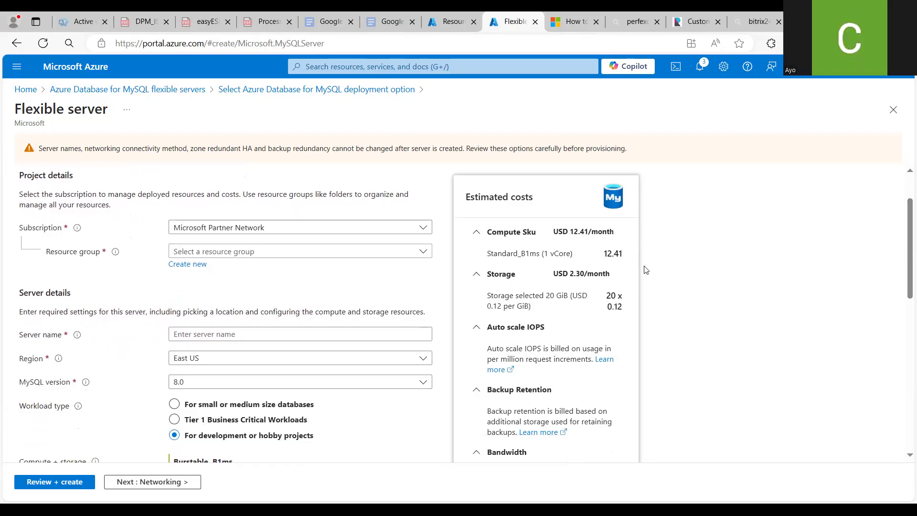
{"action": "left_click", "coordinate": [348, 253]}
{"action": "type", "text": "crm"}
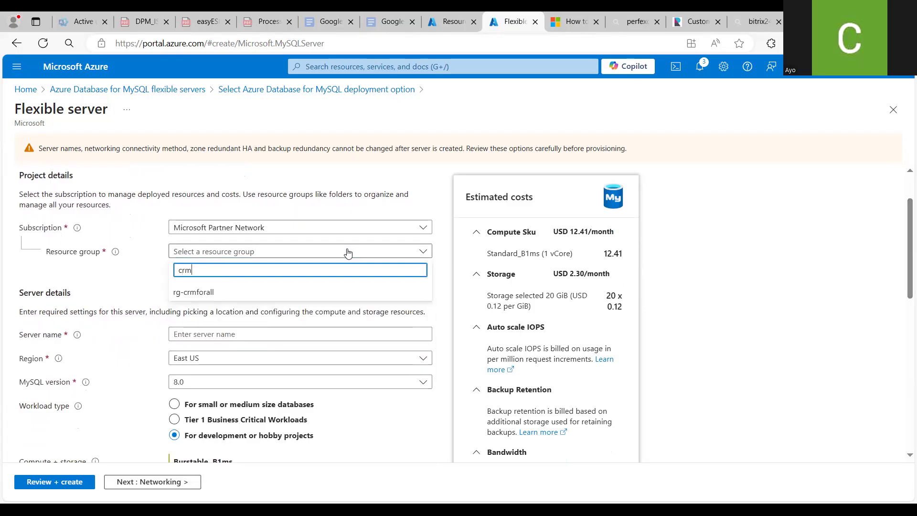
{"action": "left_click", "coordinate": [288, 294]}
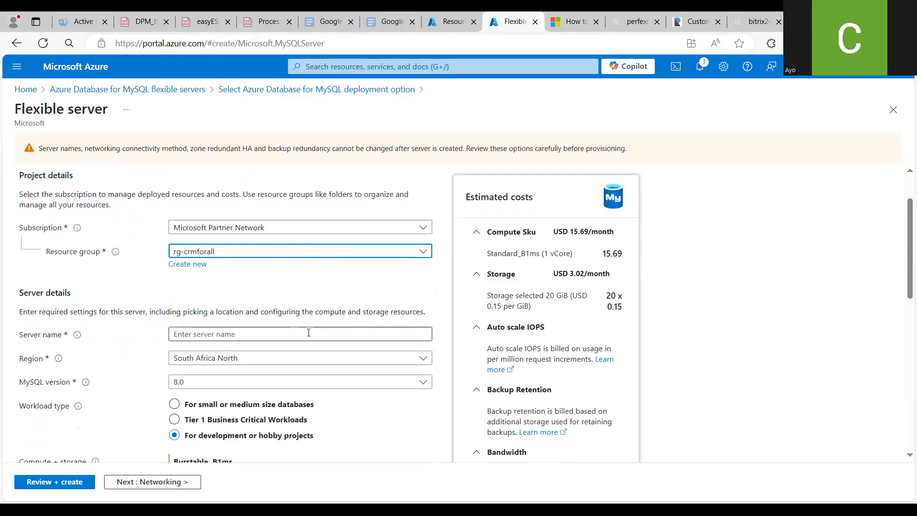
{"action": "left_click", "coordinate": [309, 333]}
{"action": "type", "text": "frank"}
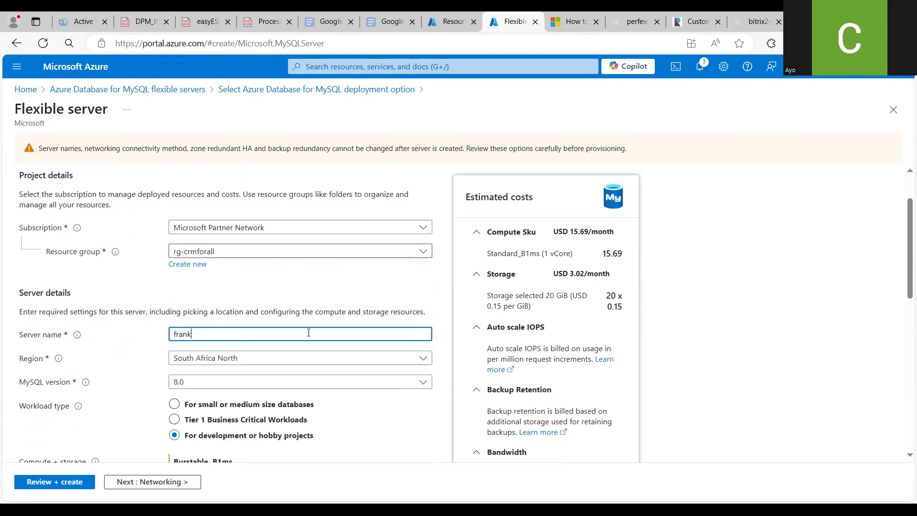
{"action": "type", "text": "lycrm"}
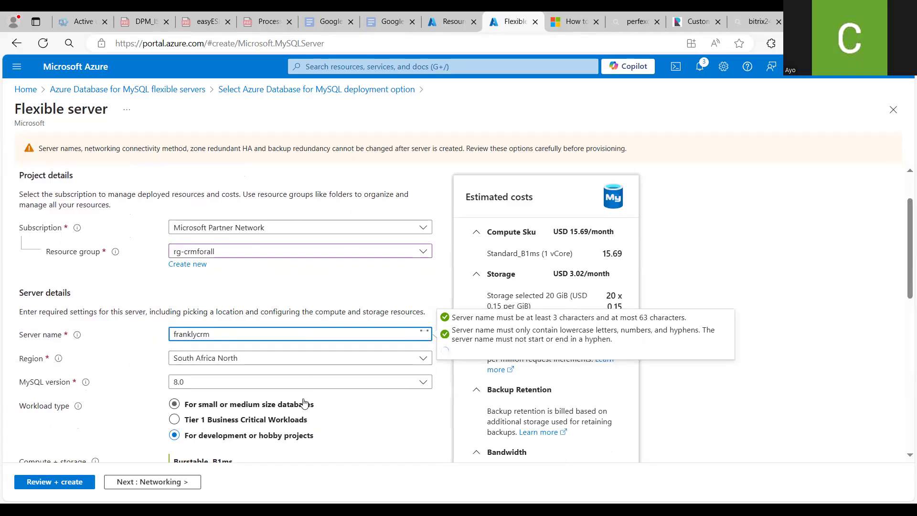
Set the admin username to franklyadmin under MySQL authentication
{"action": "left_click_drag", "start_coordinate": [902, 291], "coordinate": [904, 456]}
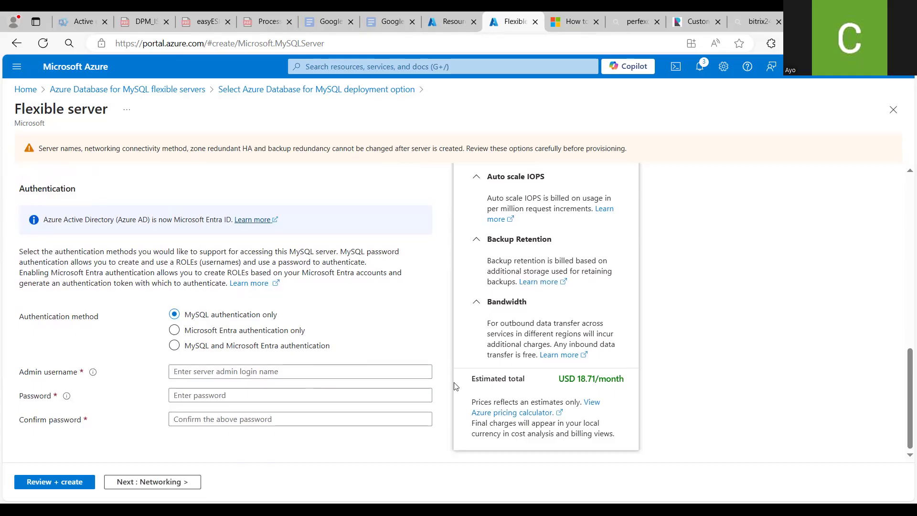
{"action": "left_click_drag", "start_coordinate": [904, 386], "coordinate": [904, 268]}
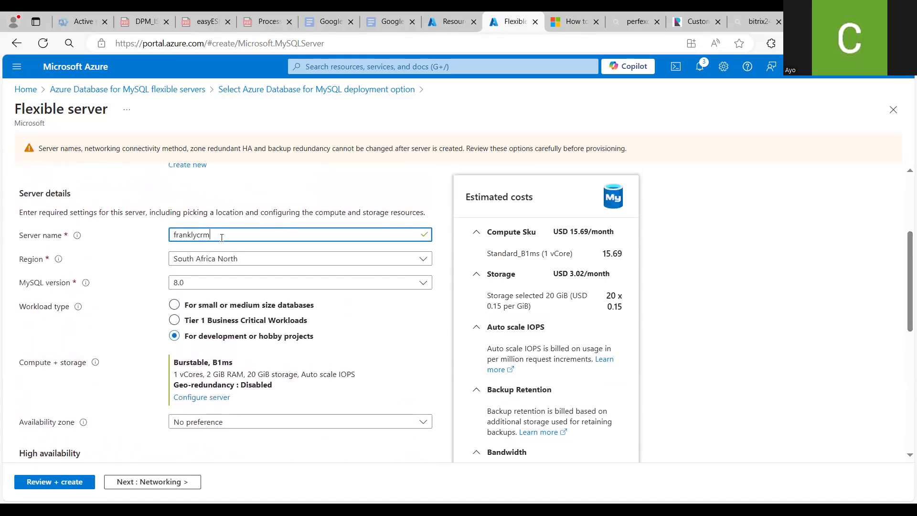
{"action": "left_click_drag", "start_coordinate": [214, 234], "coordinate": [170, 237]}
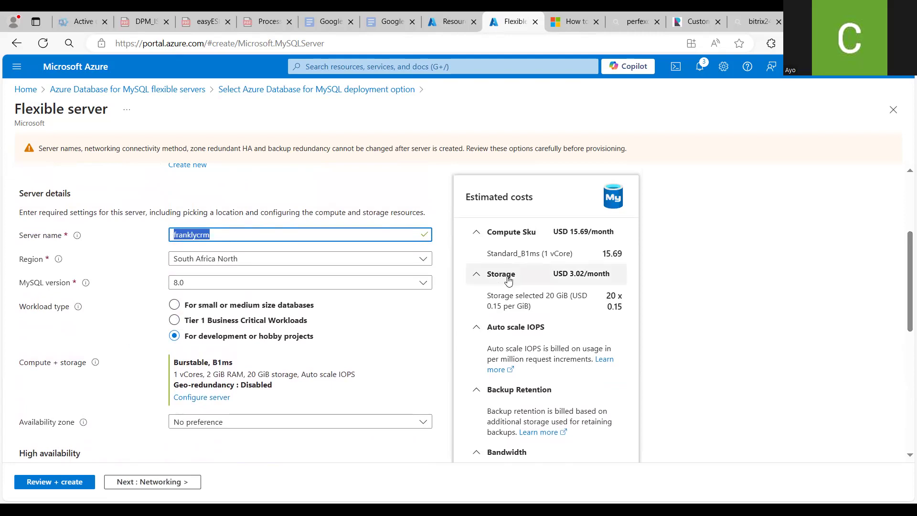
{"action": "left_click_drag", "start_coordinate": [904, 302], "coordinate": [904, 451]}
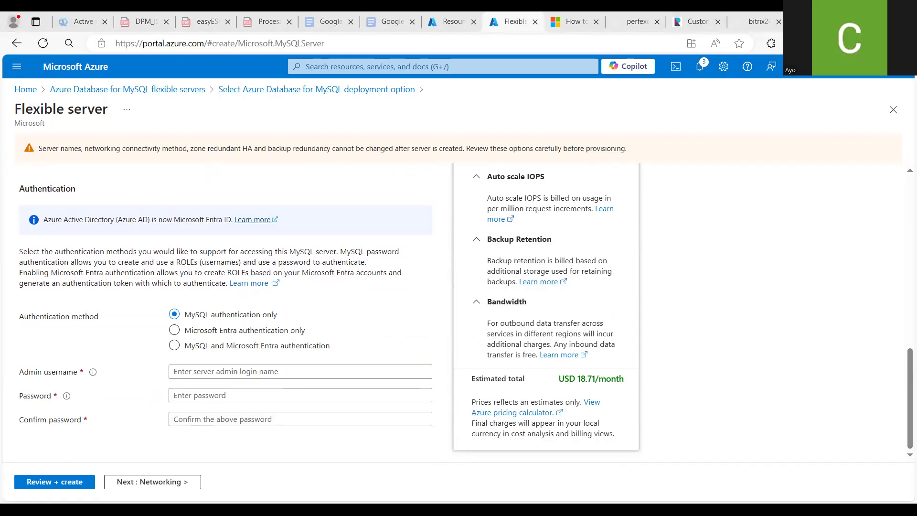
{"action": "left_click", "coordinate": [357, 371]}
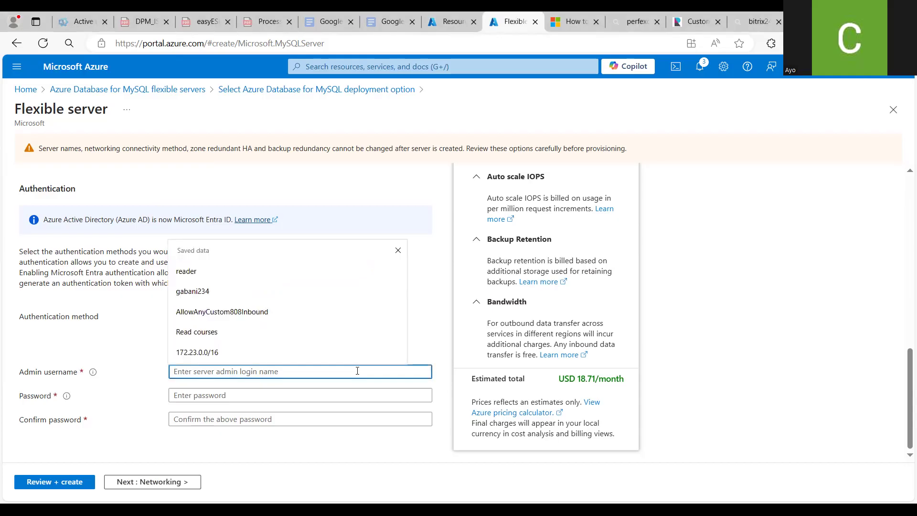
{"action": "type", "text": "frankl"}
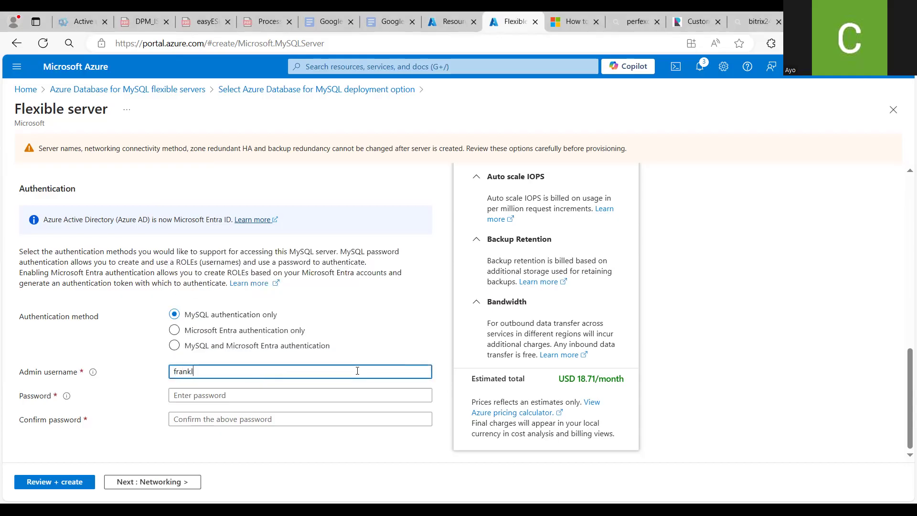
{"action": "type", "text": "yadmin"}
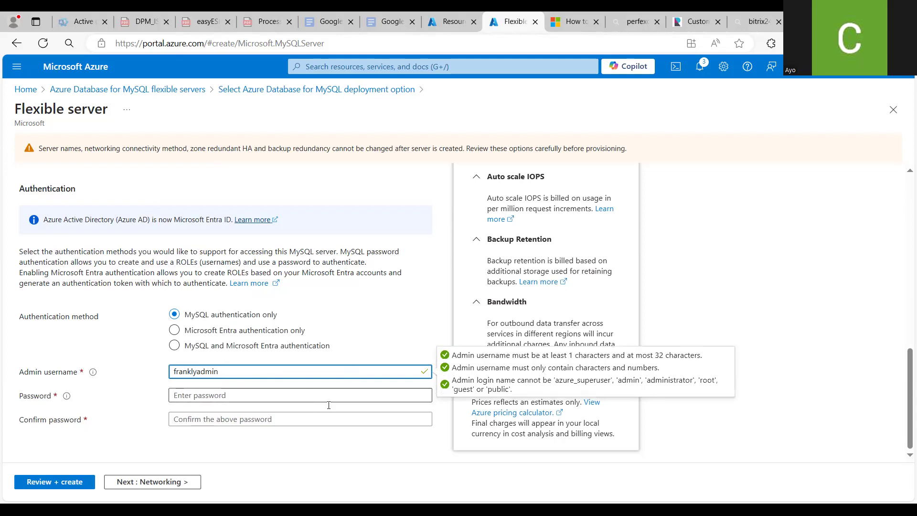
Try pasting an admin password into the Password and Confirm password fields
{"action": "key", "text": "shift+Left"}
{"action": "key", "text": "shift+Left"}
{"action": "key", "text": "shift+Left"}
{"action": "key", "text": "shift+Left"}
{"action": "key", "text": "shift+Left"}
{"action": "key", "text": "shift+Left"}
{"action": "key", "text": "shift+Left"}
{"action": "key", "text": "shift+Left"}
{"action": "key", "text": "shift+Left"}
{"action": "key", "text": "shift+Left"}
{"action": "key", "text": "shift+Left"}
{"action": "key", "text": "shift+Left"}
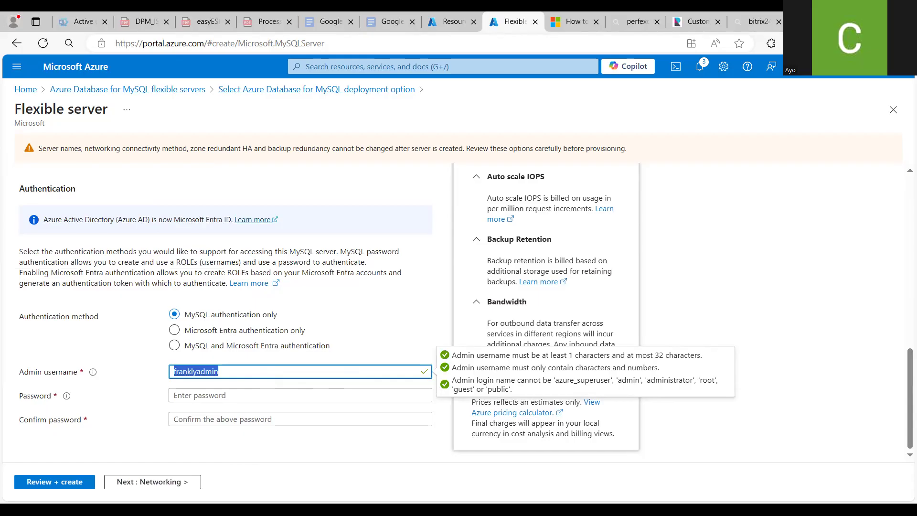
{"action": "key", "text": "alt+Tab"}
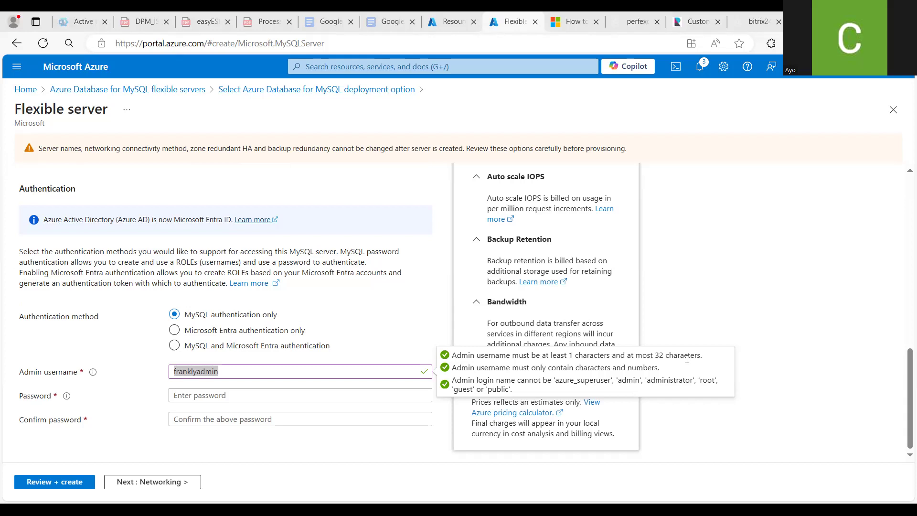
{"action": "left_click", "coordinate": [361, 396]}
{"action": "key", "text": "ctrl+v"}
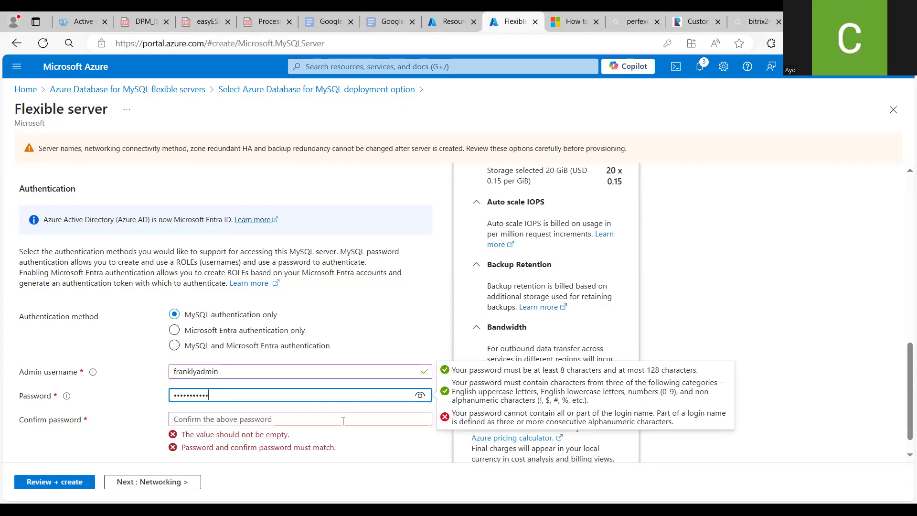
{"action": "key", "text": "Tab"}
{"action": "key", "text": "ctrl+v"}
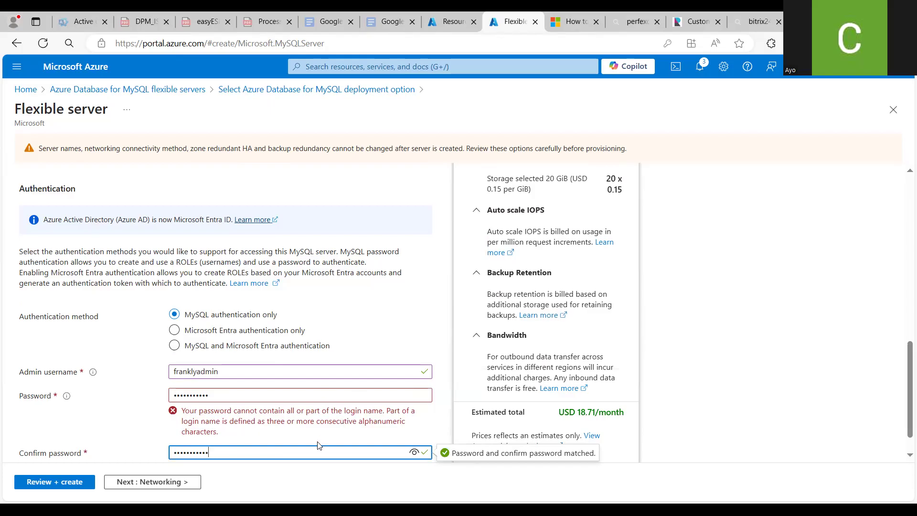
{"action": "key", "text": "ctrl+a"}
{"action": "key", "text": "BackSpace"}
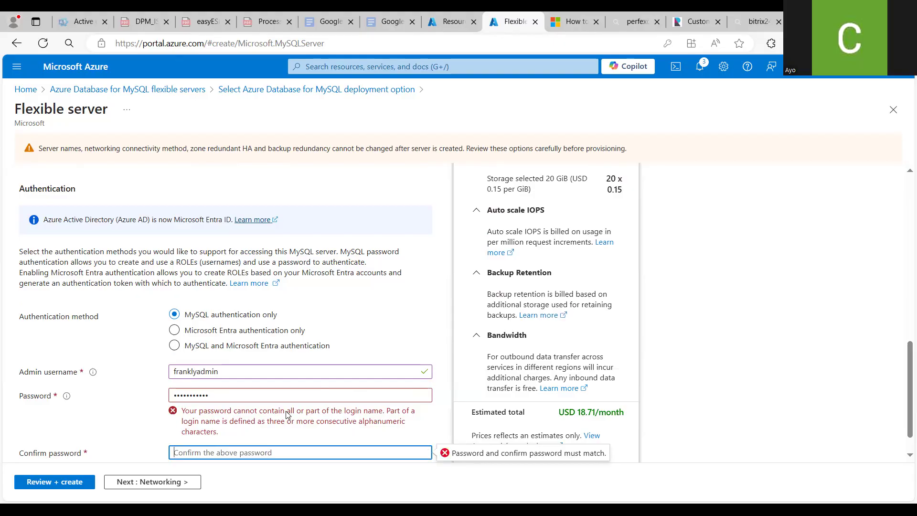
{"action": "left_click", "coordinate": [285, 394]}
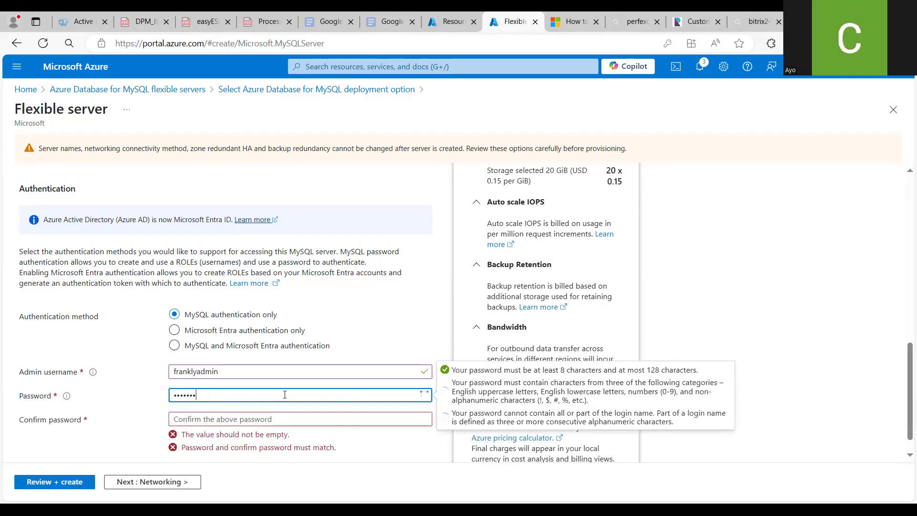
{"action": "key", "text": "ctrl+a"}
{"action": "key", "text": "BackSpace"}
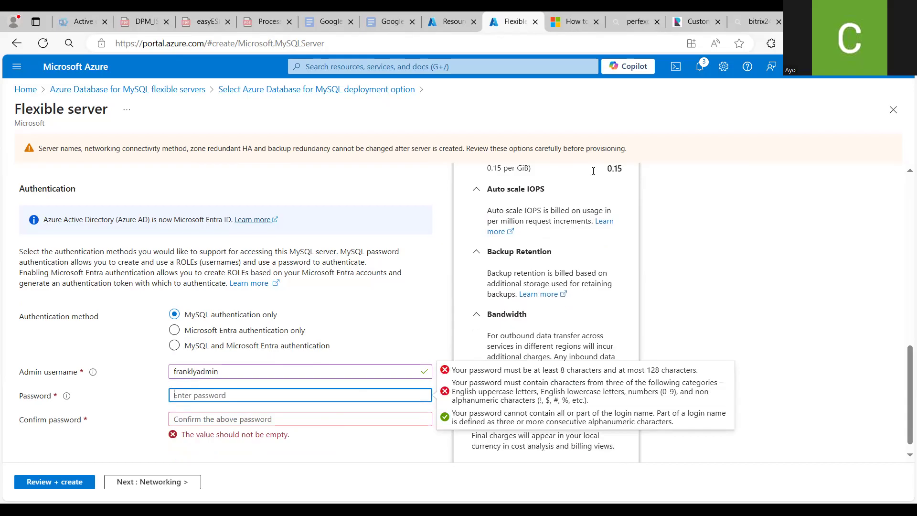
Paste the admin password into both the Password and Confirm password fields
{"action": "key", "text": "alt+Tab"}
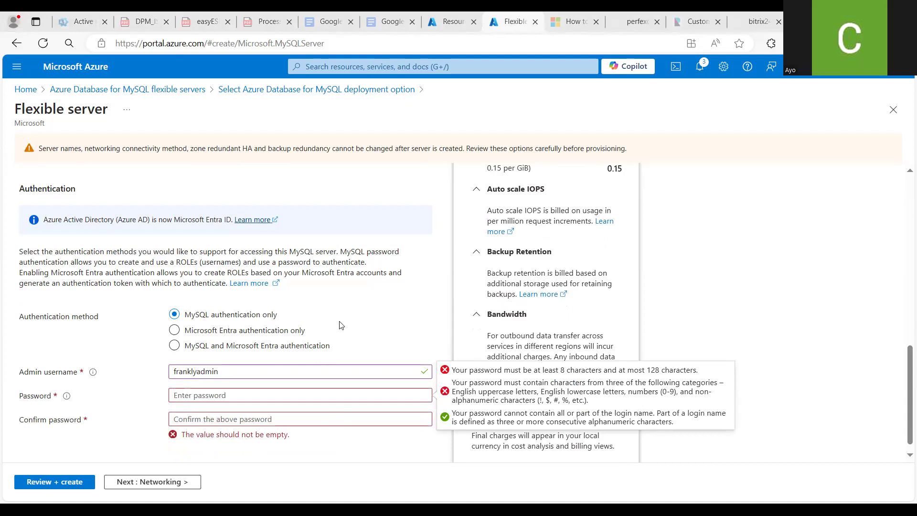
{"action": "left_click", "coordinate": [271, 393]}
{"action": "key", "text": "ctrl+v"}
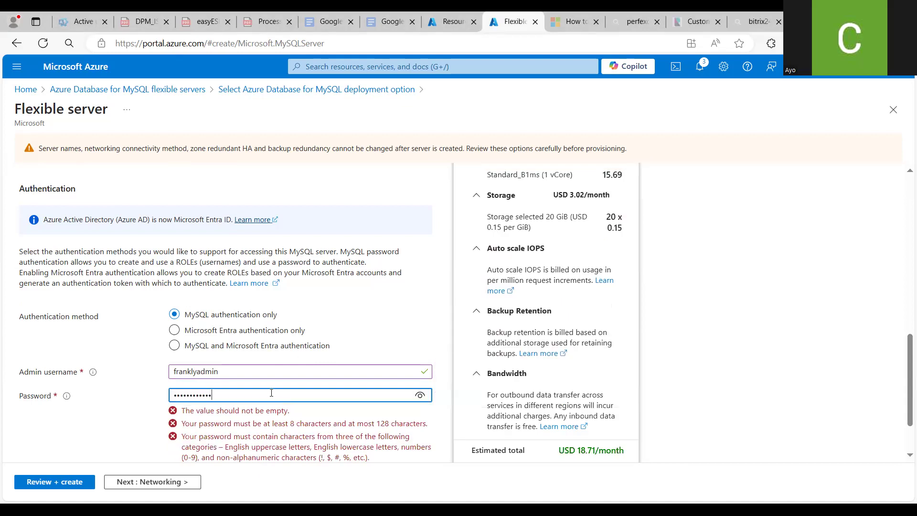
{"action": "left_click", "coordinate": [223, 420]}
{"action": "key", "text": "ctrl+v"}
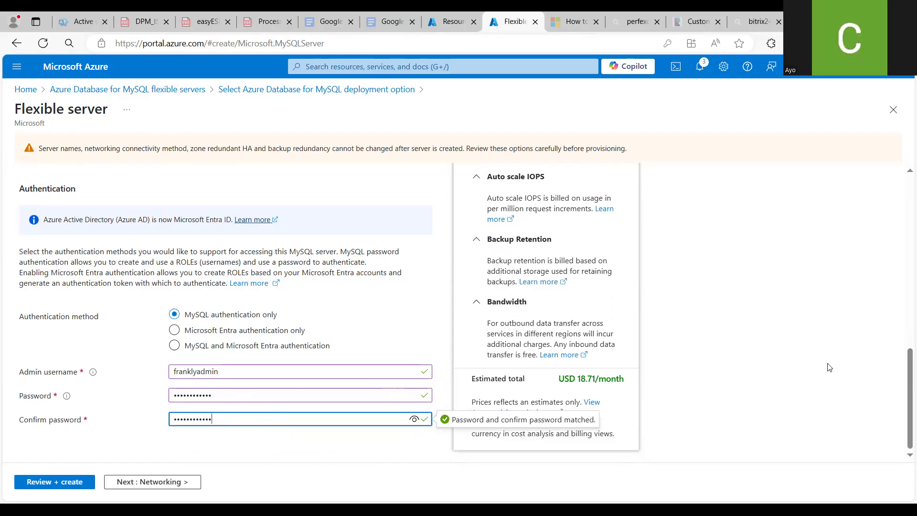
Continue to networking and choose Private access (VNet Integration) as the connectivity method
{"action": "mouse_move", "coordinate": [903, 386]}
{"action": "left_mouse_down"}
{"action": "mouse_move", "coordinate": [903, 207]}
{"action": "mouse_move", "coordinate": [903, 384]}
{"action": "left_mouse_up"}
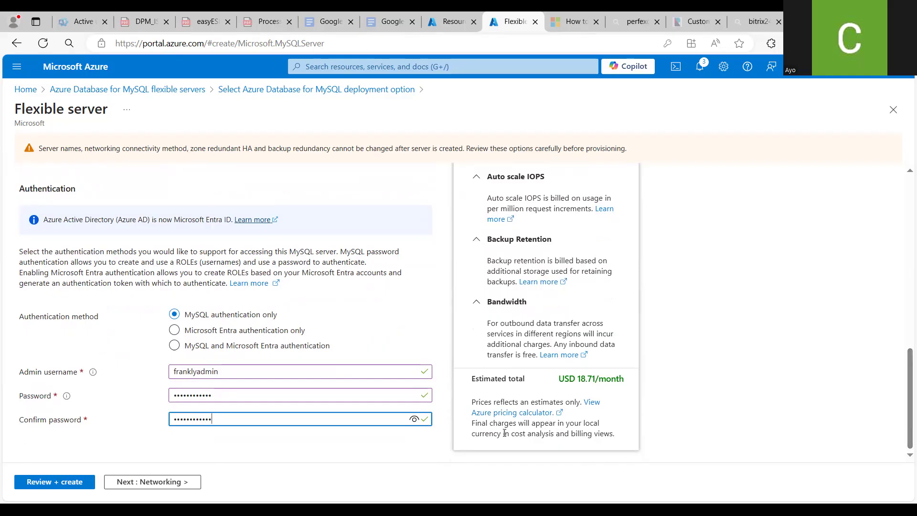
{"action": "left_click", "coordinate": [182, 482]}
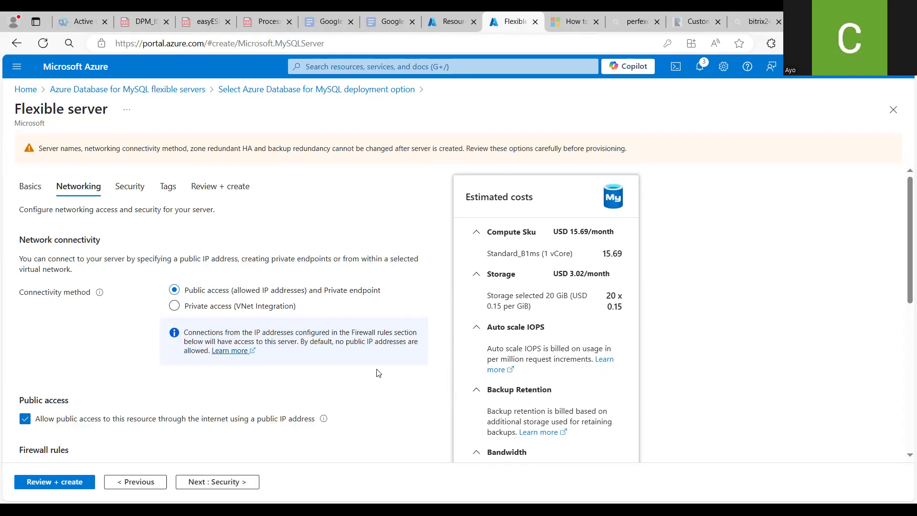
{"action": "left_click_drag", "start_coordinate": [903, 234], "coordinate": [904, 276]}
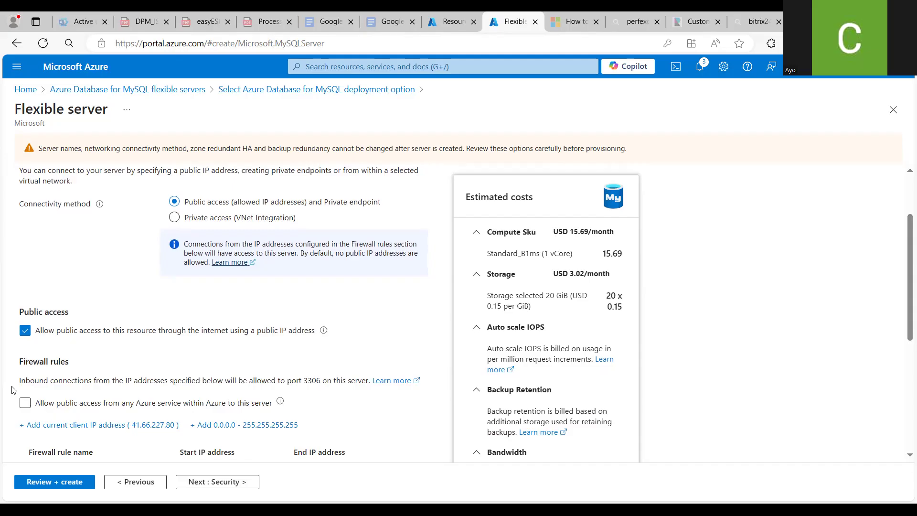
{"action": "left_click", "coordinate": [175, 218]}
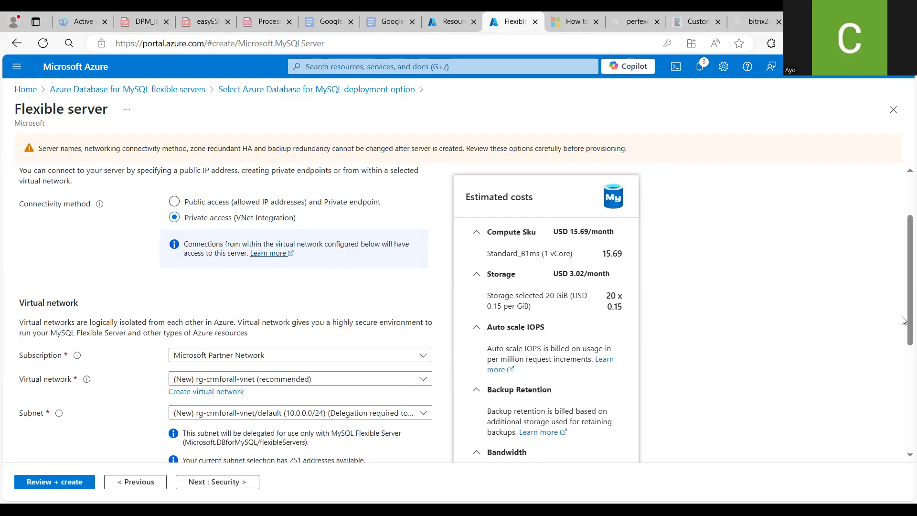
Open the Create virtual network pane for the server's virtual network
{"action": "left_click_drag", "start_coordinate": [904, 320], "coordinate": [904, 375]}
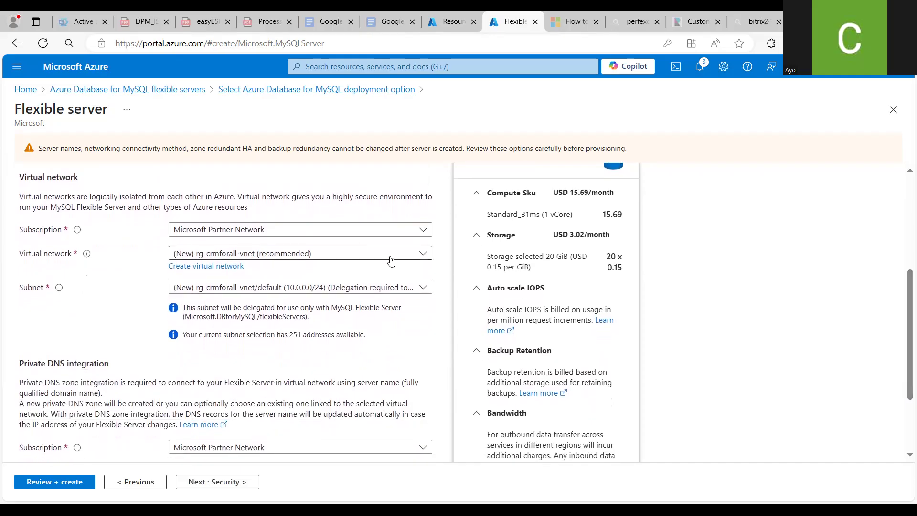
{"action": "left_click", "coordinate": [424, 257]}
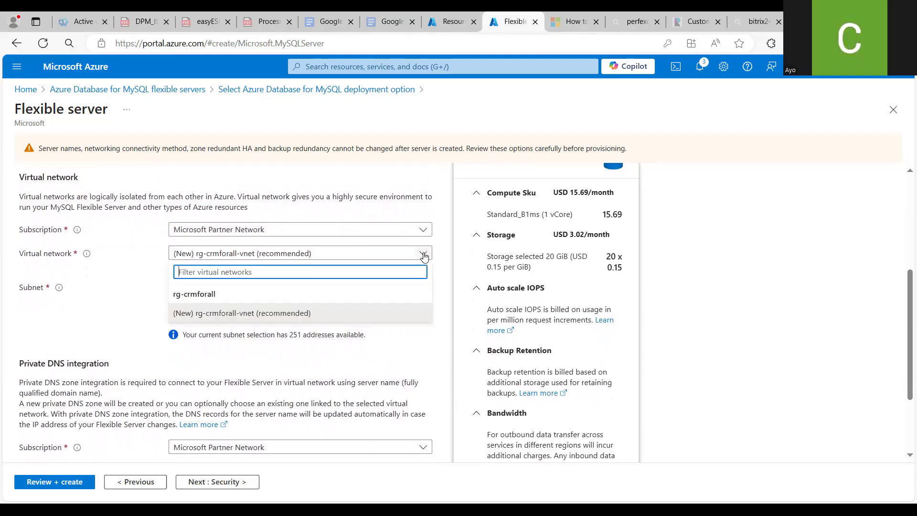
{"action": "left_click", "coordinate": [424, 257]}
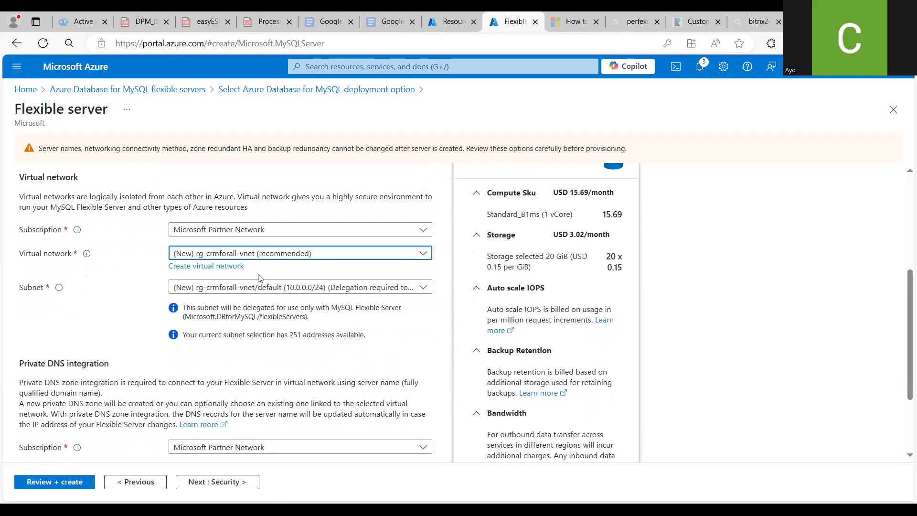
{"action": "left_click", "coordinate": [234, 271]}
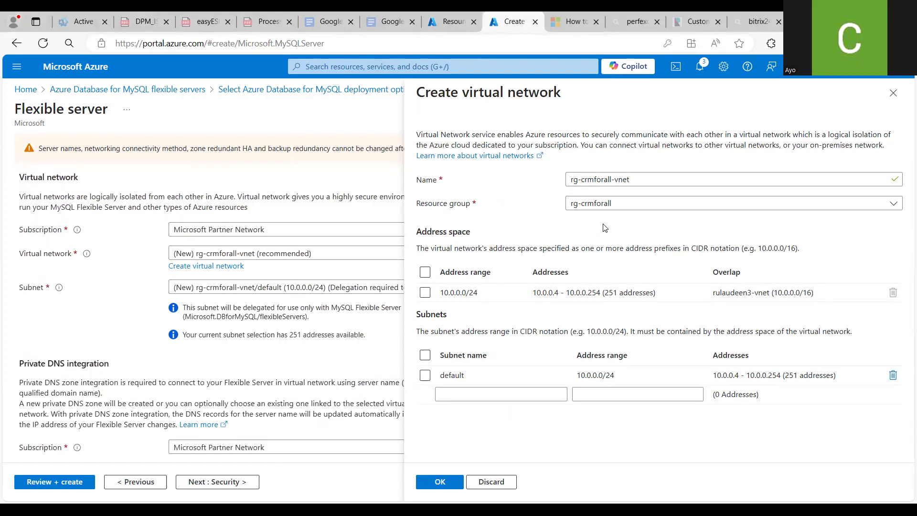
Replace the virtual network's address space with 172.23.0.0/16
{"action": "left_click", "coordinate": [496, 294]}
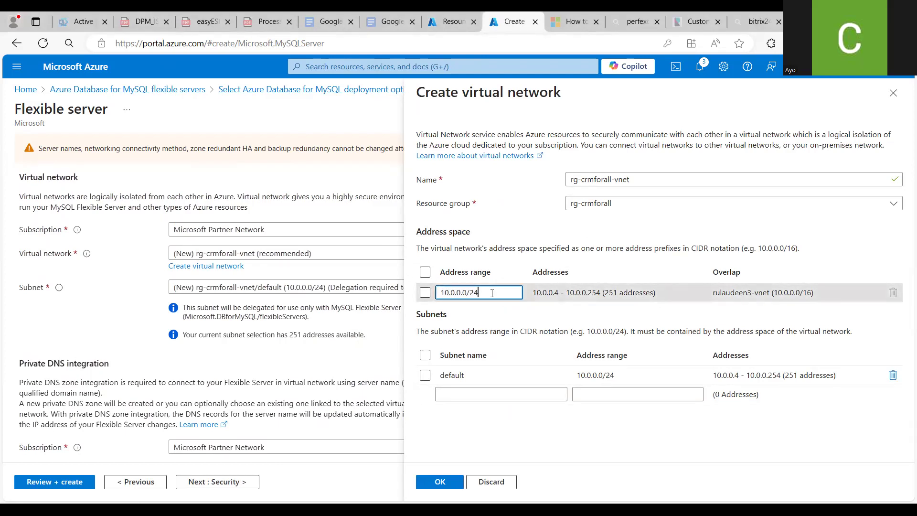
{"action": "key", "text": "BackSpace"}
{"action": "key", "text": "BackSpace"}
{"action": "key", "text": "BackSpace"}
{"action": "key", "text": "BackSpace"}
{"action": "key", "text": "BackSpace"}
{"action": "key", "text": "BackSpace"}
{"action": "key", "text": "BackSpace"}
{"action": "key", "text": "BackSpace"}
{"action": "key", "text": "BackSpace"}
{"action": "key", "text": "BackSpace"}
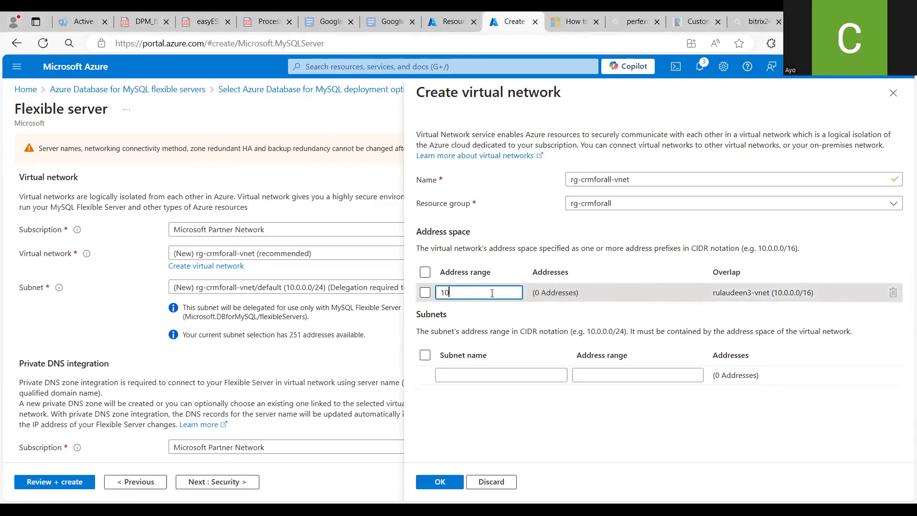
{"action": "type", "text": "72"}
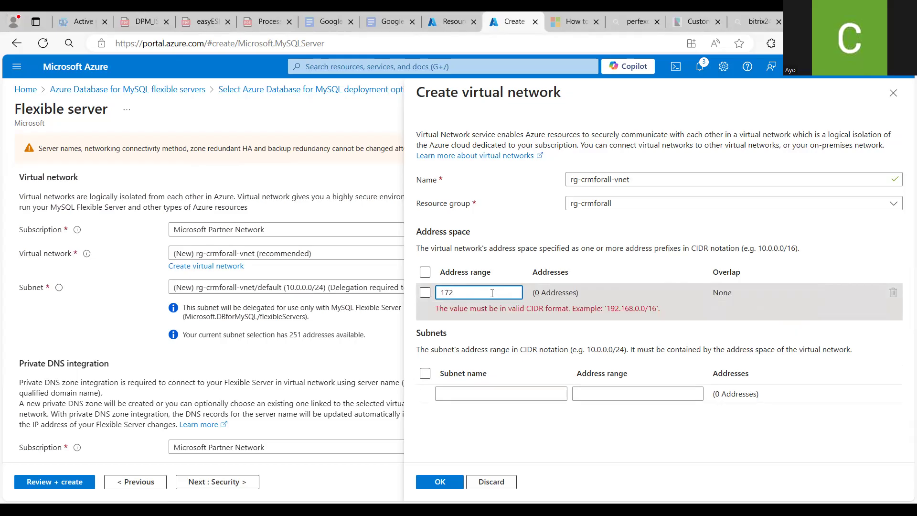
{"action": "type", "text": ".0.0."}
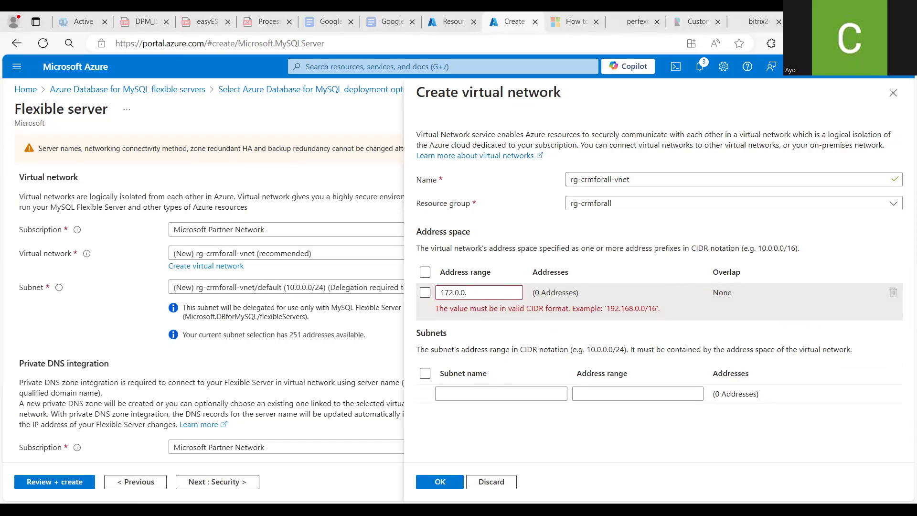
{"action": "key", "text": "alt+Tab"}
{"action": "key", "text": "BackSpace"}
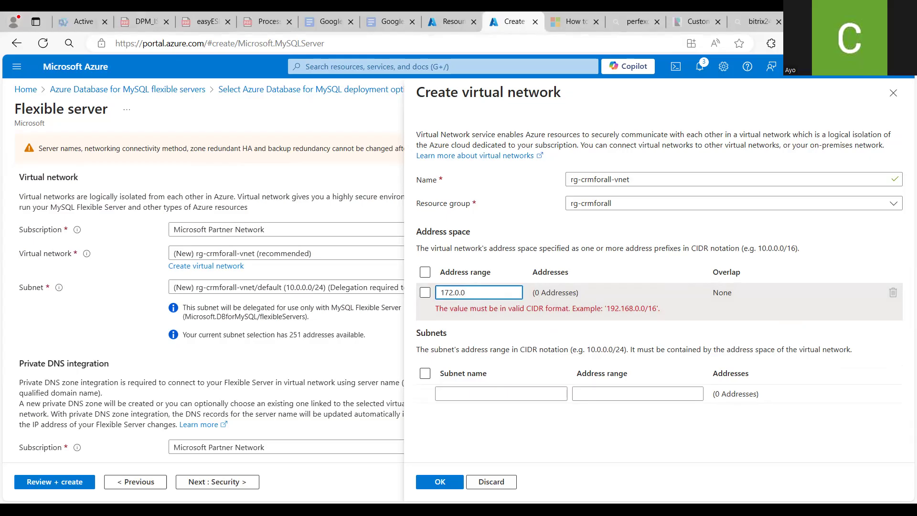
{"action": "type", "text": "/16"}
{"action": "left_click", "coordinate": [454, 292]}
{"action": "type", "text": ".23"}
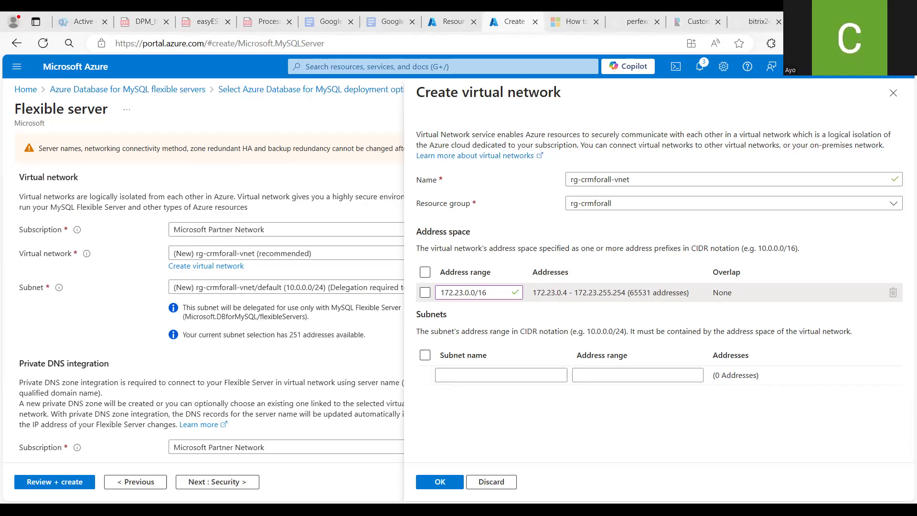
Add a subnet named db-subnet with the address range 172.23.0.0/24
{"action": "left_click", "coordinate": [475, 377]}
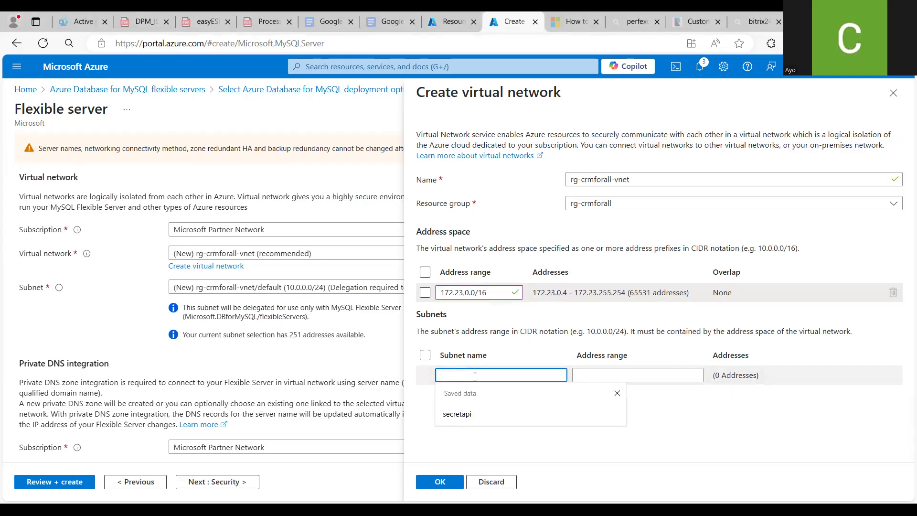
{"action": "type", "text": "db-subnet"}
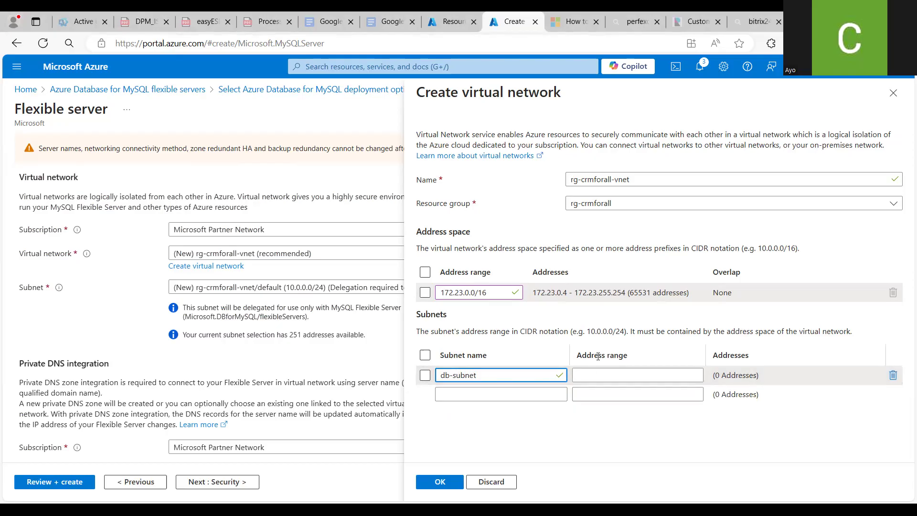
{"action": "left_click", "coordinate": [591, 377]}
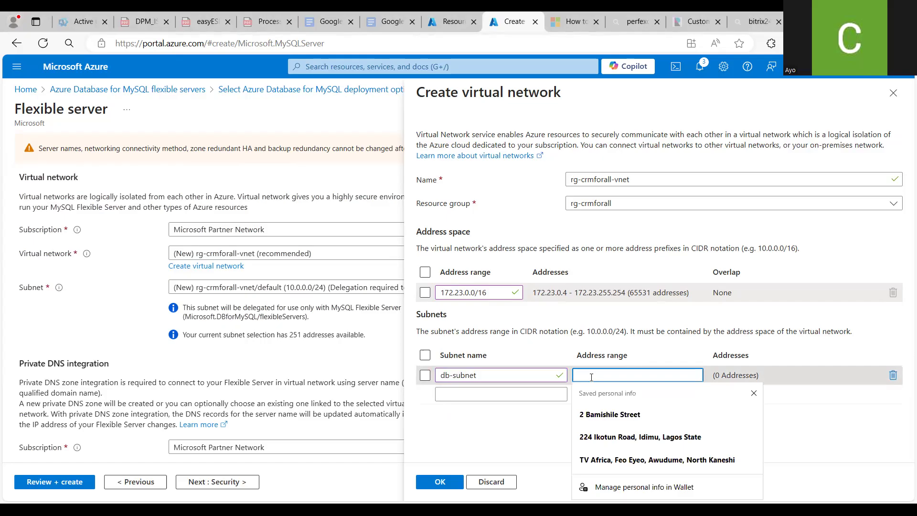
{"action": "type", "text": "17"}
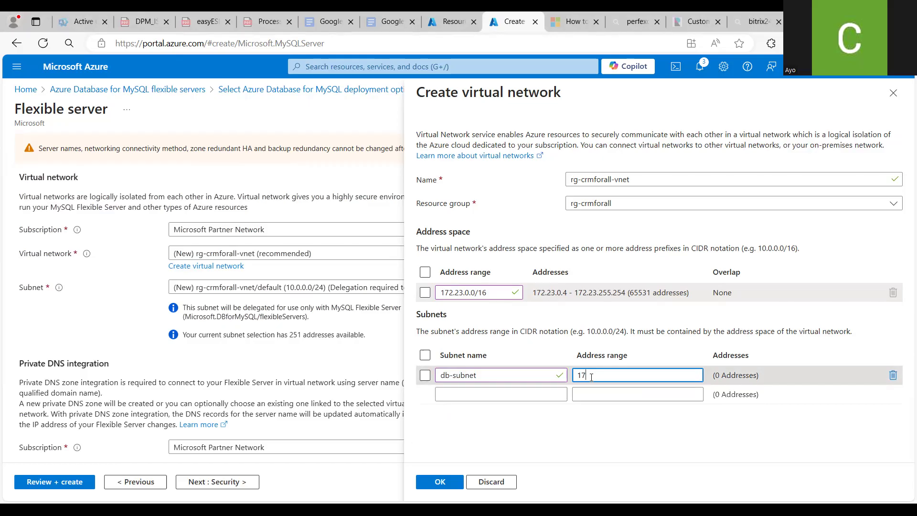
{"action": "type", "text": "2.23."}
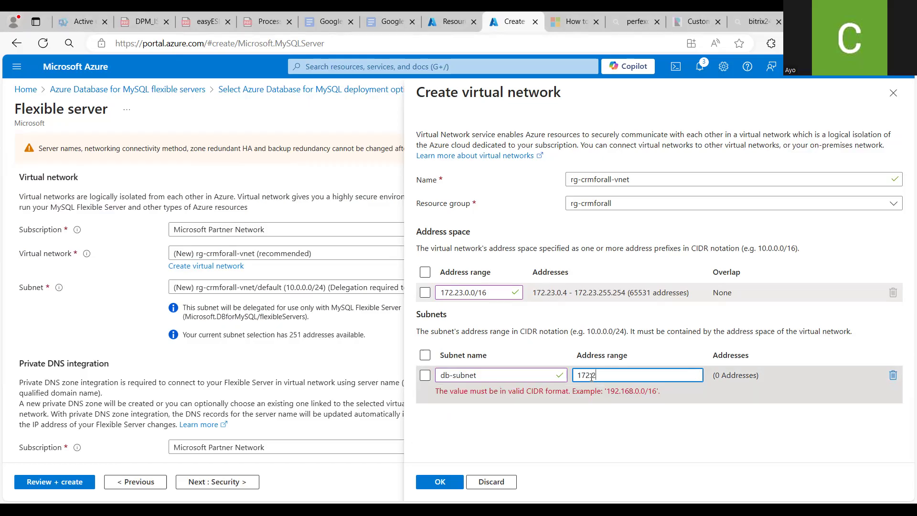
{"action": "type", "text": "0.0.24"}
{"action": "key", "text": "BackSpace"}
{"action": "key", "text": "BackSpace"}
{"action": "key", "text": "BackSpace"}
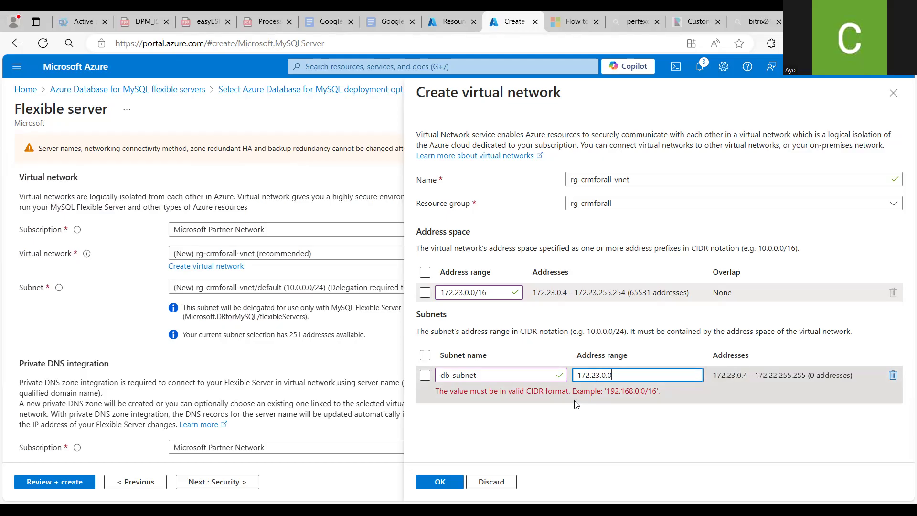
{"action": "type", "text": "/24"}
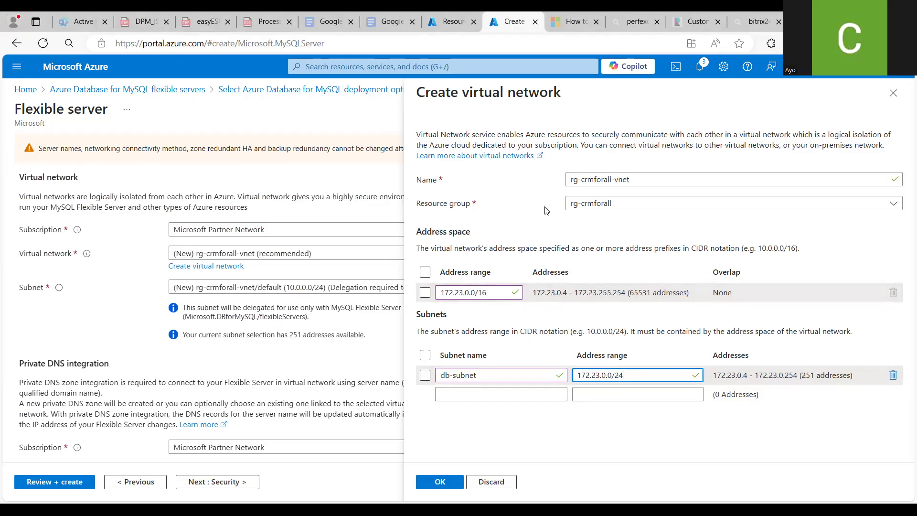
Consult the Microsoft article on connecting to a MySQL flexible server inside a virtual network
{"action": "left_click", "coordinate": [577, 19]}
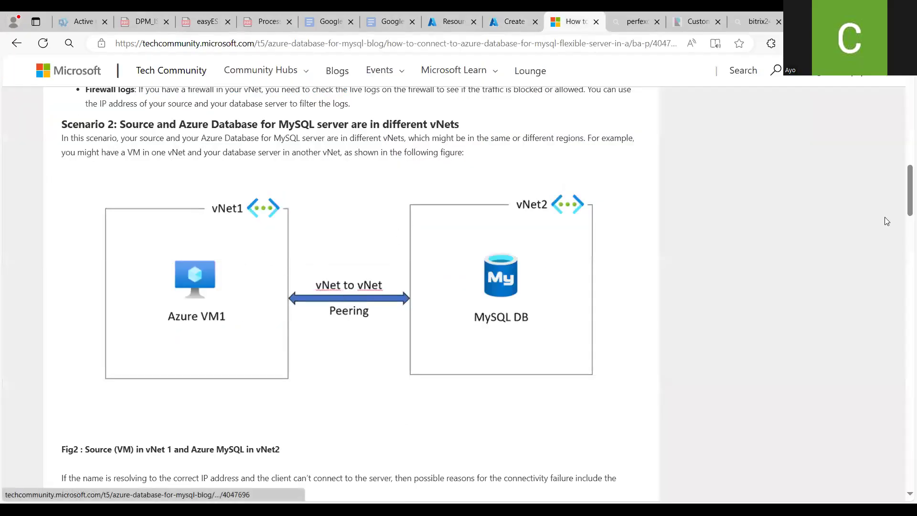
{"action": "left_click_drag", "start_coordinate": [907, 206], "coordinate": [904, 150]}
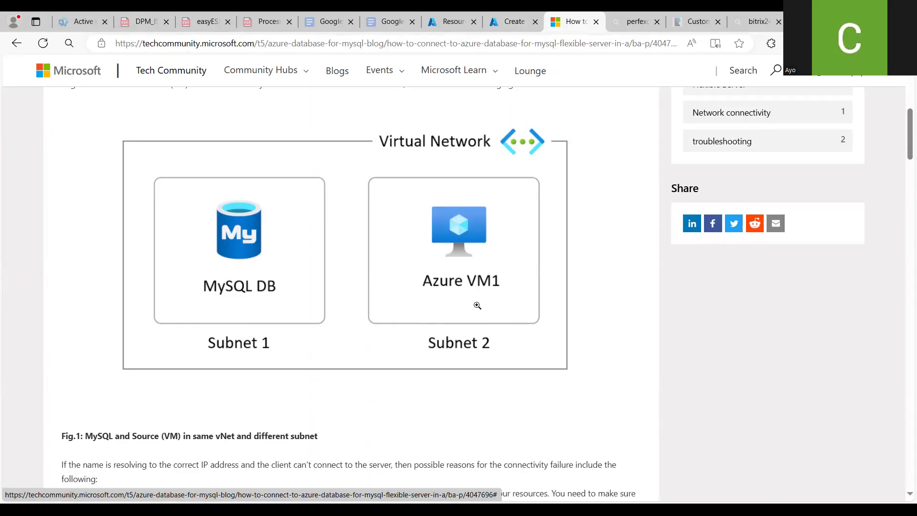
{"action": "left_click", "coordinate": [503, 21]}
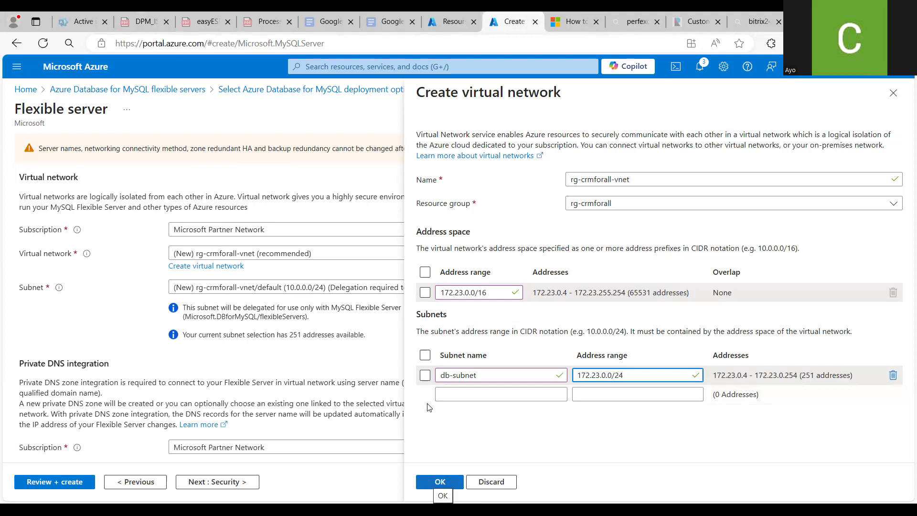
Confirm the new virtual network with its db-subnet for the server
{"action": "key", "text": "Return"}
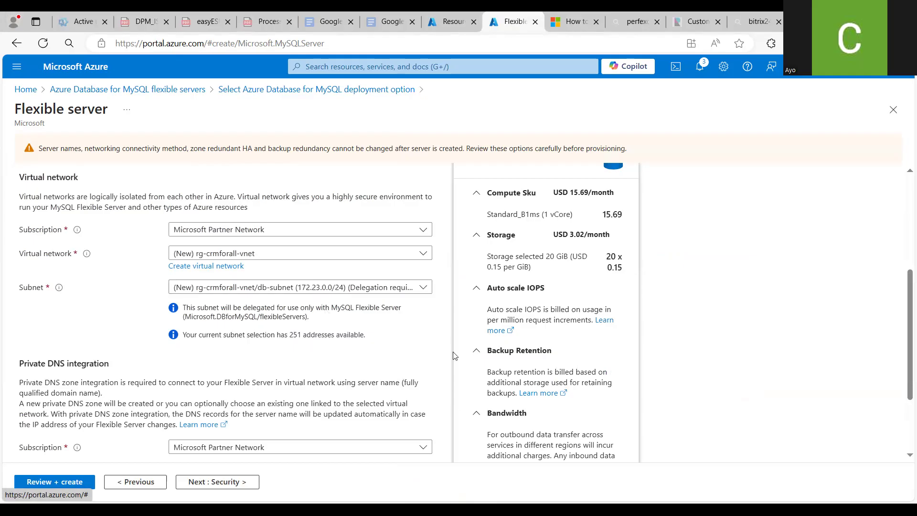
{"action": "mouse_move", "coordinate": [904, 324]}
{"action": "left_mouse_down"}
{"action": "mouse_move", "coordinate": [904, 334]}
{"action": "mouse_move", "coordinate": [904, 310]}
{"action": "left_mouse_up"}
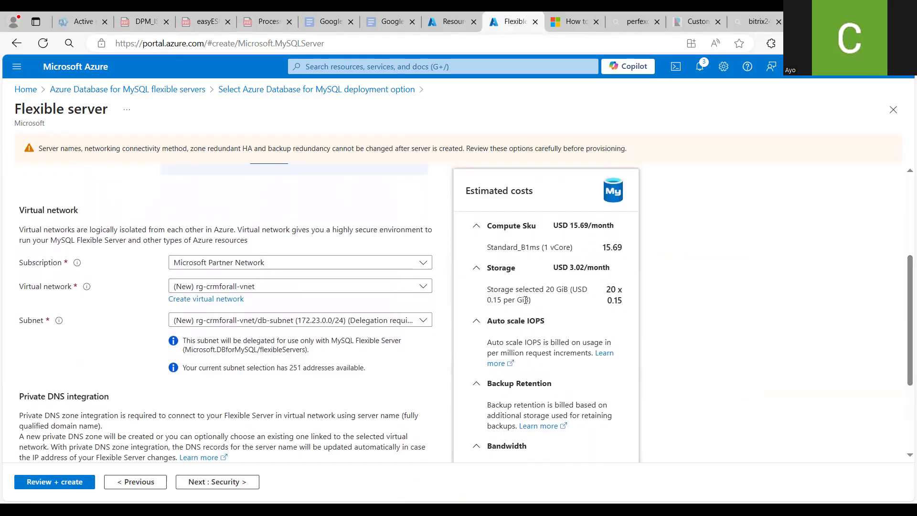
{"action": "left_click", "coordinate": [237, 299]}
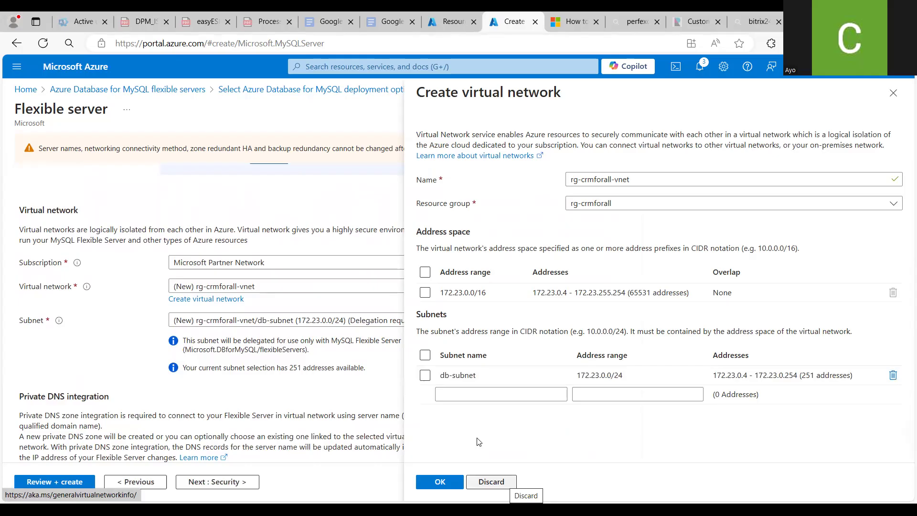
{"action": "left_click", "coordinate": [500, 481]}
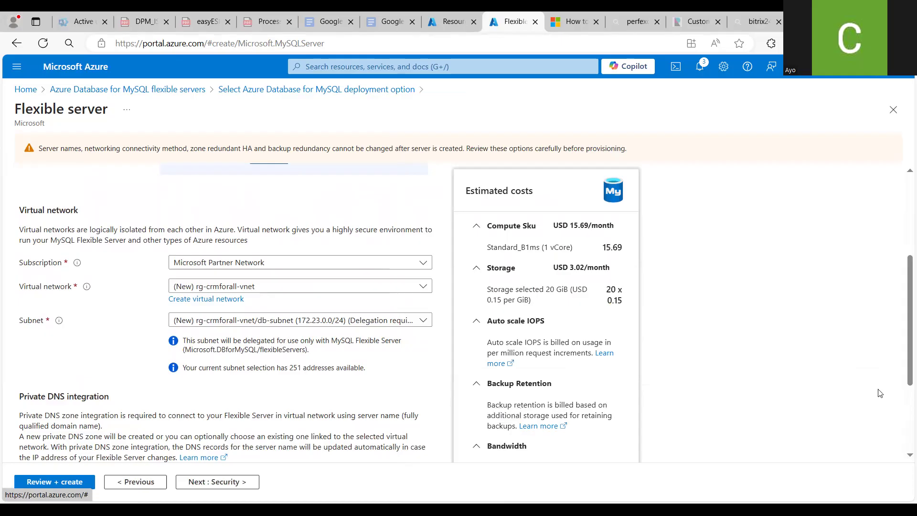
Set the private DNS zone to the new franklycrm.private.mysql.database.azure.com zone
{"action": "scroll", "coordinate": [903, 386], "scroll_direction": "down", "scroll_amount": 2}
{"action": "scroll", "coordinate": [903, 386], "scroll_direction": "down", "scroll_amount": 1}
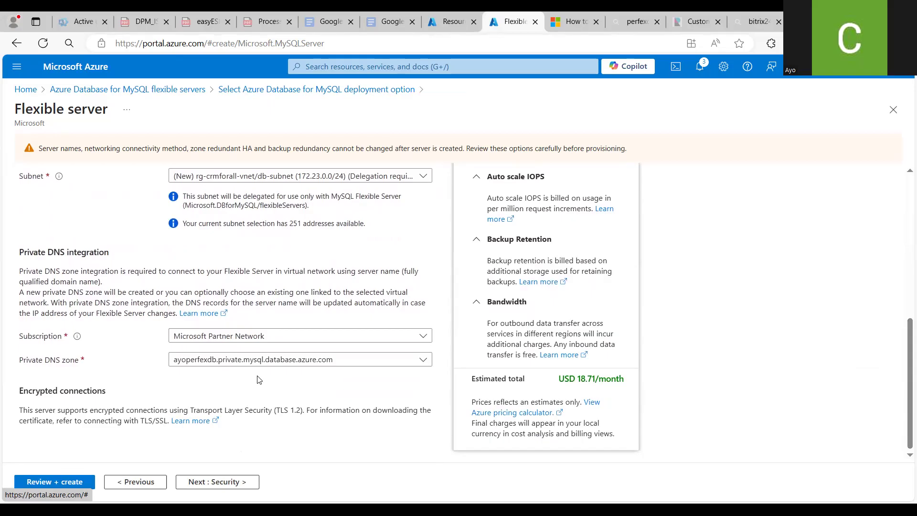
{"action": "left_click", "coordinate": [423, 362]}
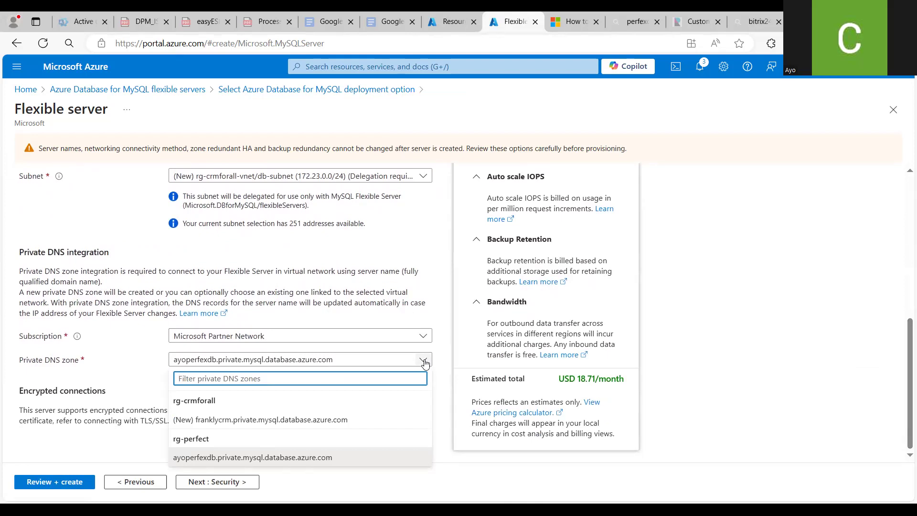
{"action": "left_click", "coordinate": [337, 420]}
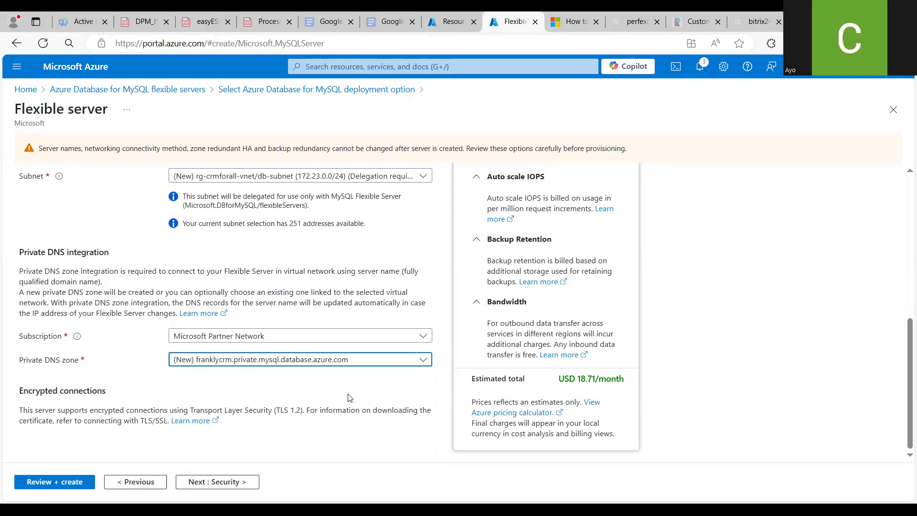
{"action": "left_click", "coordinate": [315, 381]}
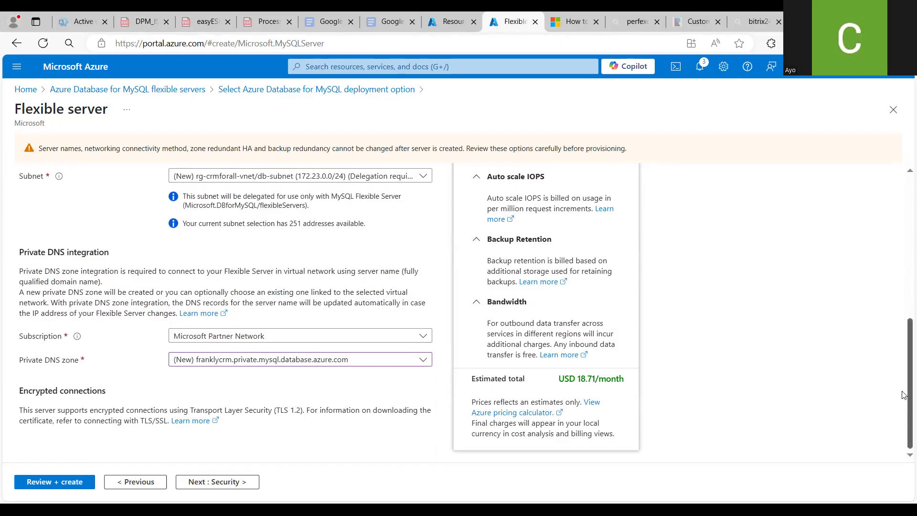
{"action": "scroll", "coordinate": [902, 382], "scroll_direction": "up", "scroll_amount": 2}
{"action": "scroll", "coordinate": [902, 380], "scroll_direction": "up", "scroll_amount": 4}
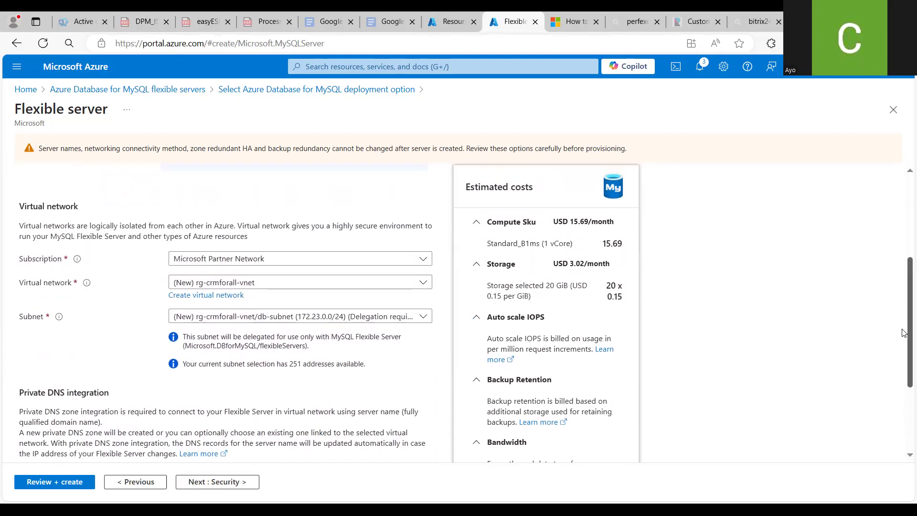
{"action": "scroll", "coordinate": [903, 333], "scroll_direction": "down", "scroll_amount": 5}
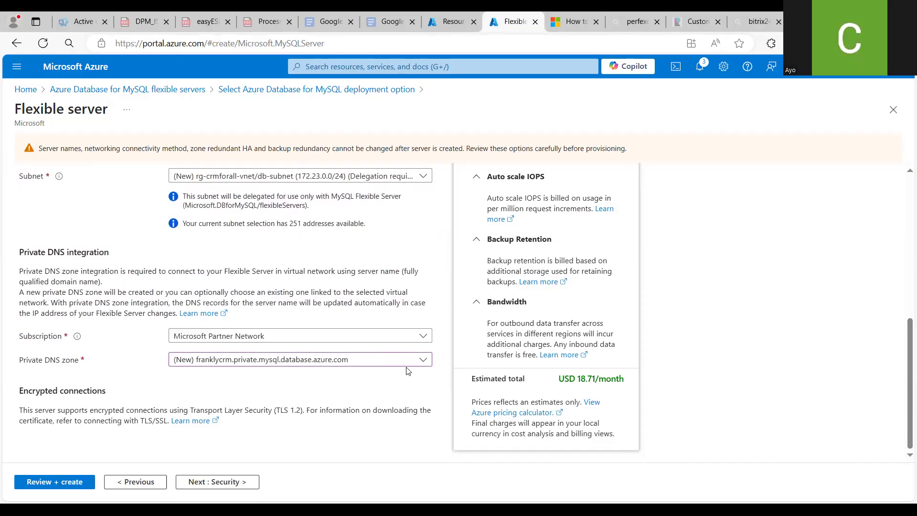
{"action": "left_click", "coordinate": [422, 362]}
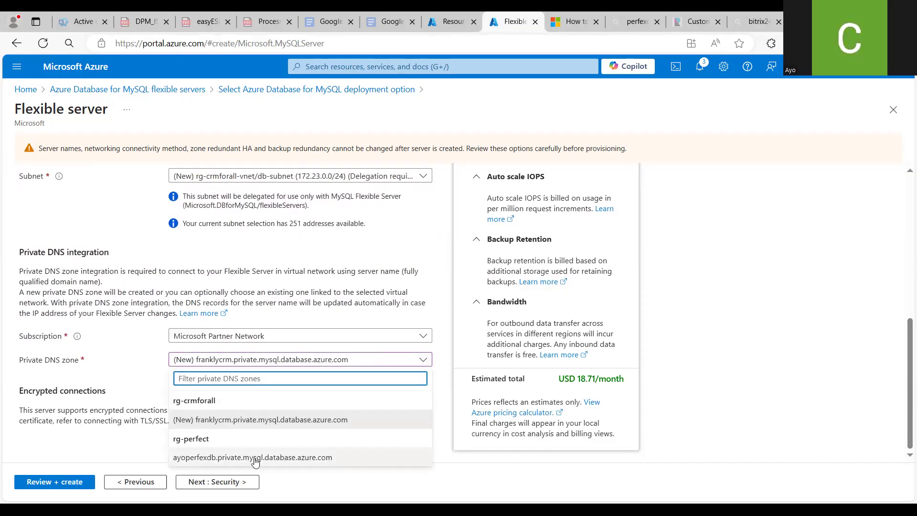
{"action": "left_click", "coordinate": [250, 424]}
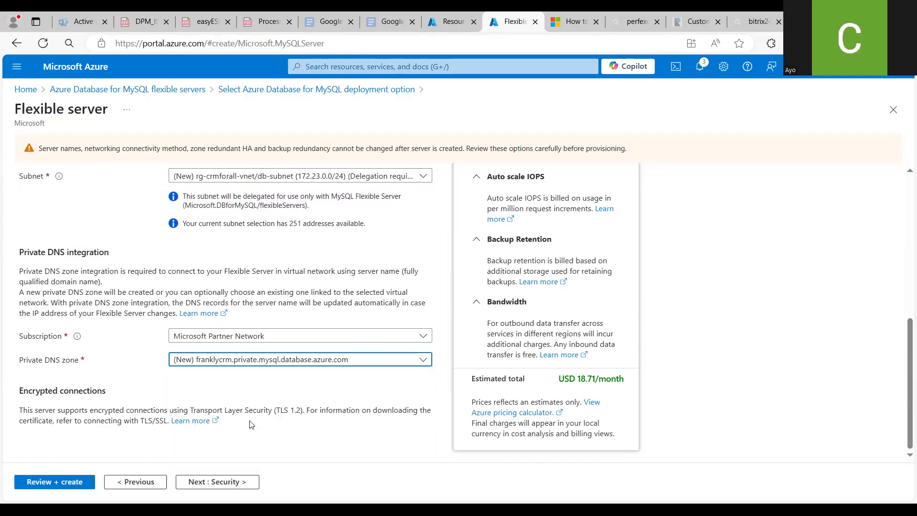
Skip past Security and Tags to Review + create and create the flexible server
{"action": "left_click", "coordinate": [206, 482]}
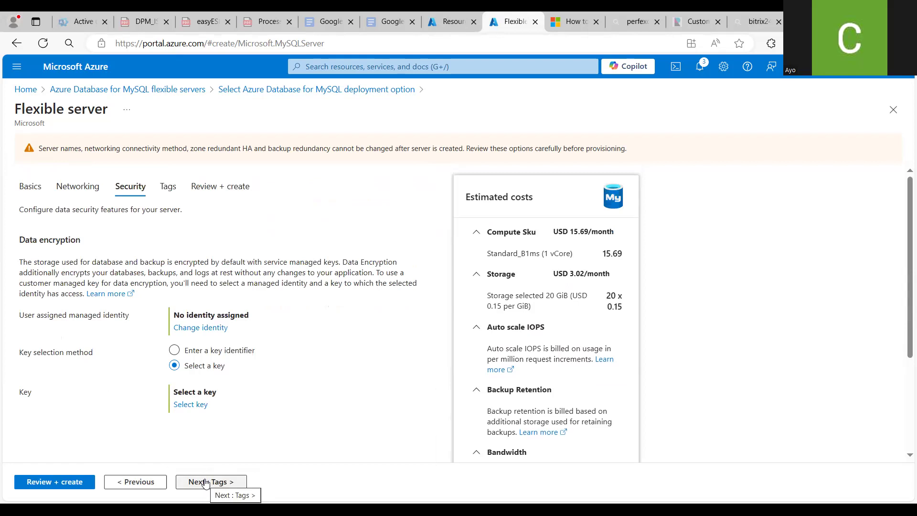
{"action": "left_click", "coordinate": [206, 483]}
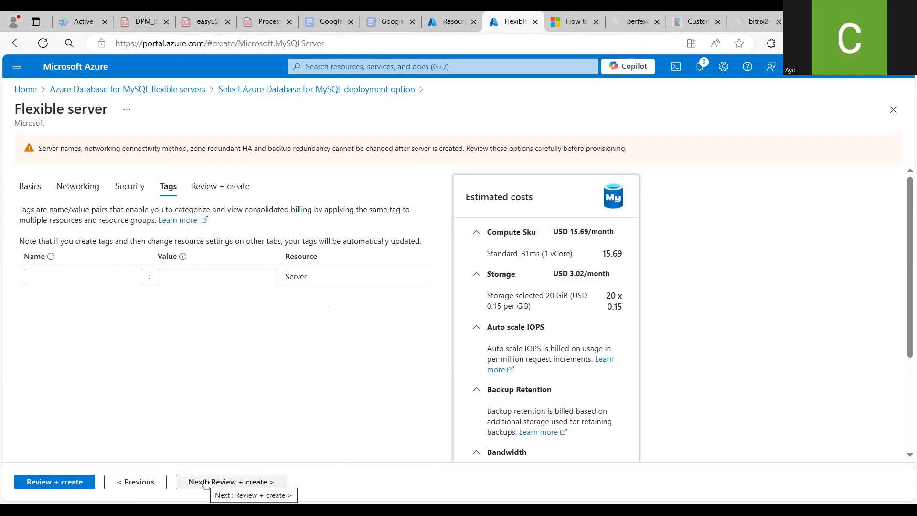
{"action": "left_click", "coordinate": [206, 482]}
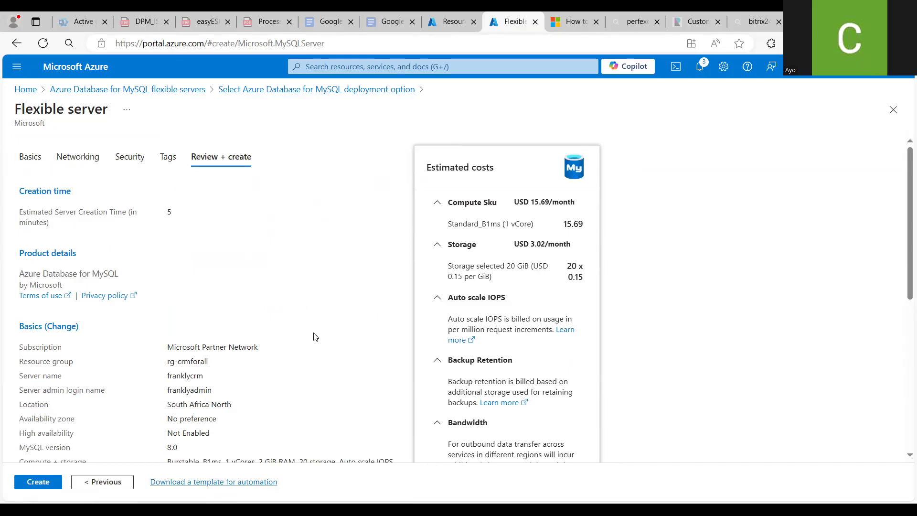
{"action": "mouse_move", "coordinate": [904, 265]}
{"action": "left_mouse_down"}
{"action": "mouse_move", "coordinate": [904, 442]}
{"action": "mouse_move", "coordinate": [904, 253]}
{"action": "left_mouse_up"}
{"action": "left_click", "coordinate": [32, 483]}
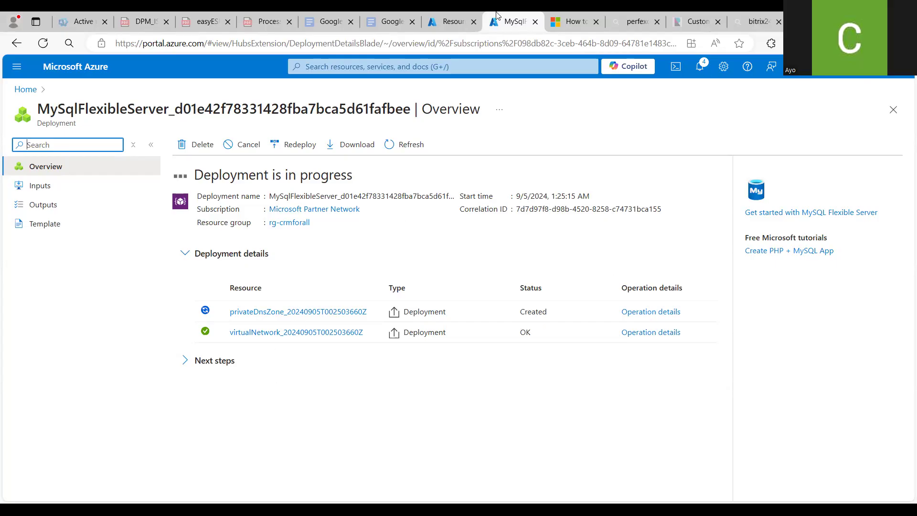
Go back to the portal home and open the Virtual machines service
{"action": "left_click", "coordinate": [457, 32]}
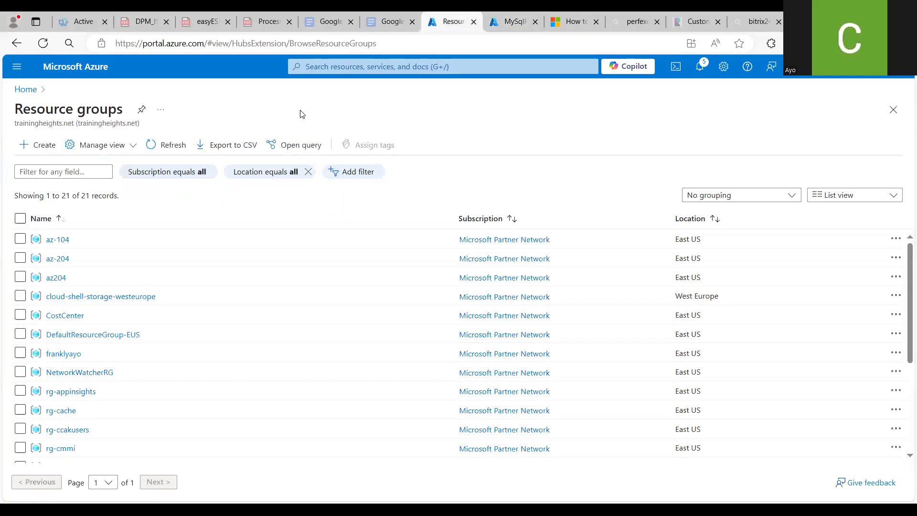
{"action": "left_click", "coordinate": [27, 91]}
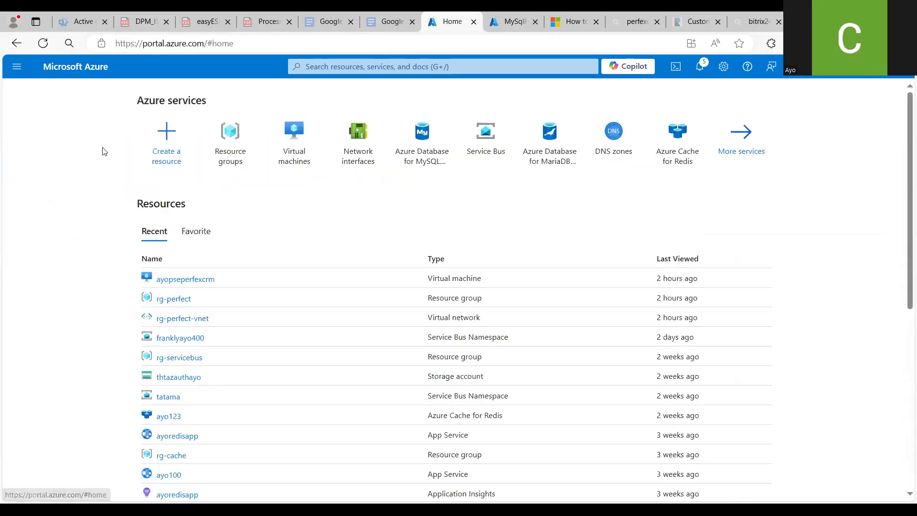
{"action": "left_click", "coordinate": [298, 159]}
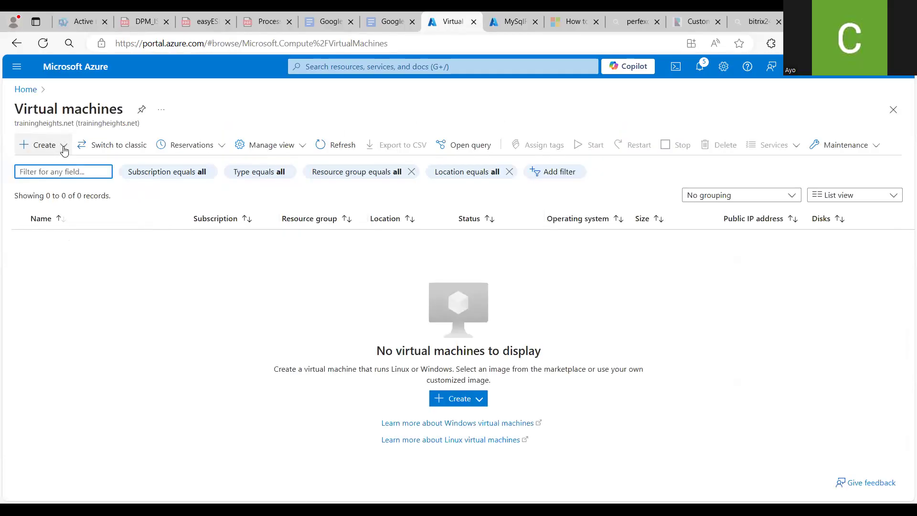
Start creating a new Azure virtual machine and place it in the rg-crmforall resource group
{"action": "left_click", "coordinate": [65, 149]}
{"action": "left_click", "coordinate": [61, 167]}
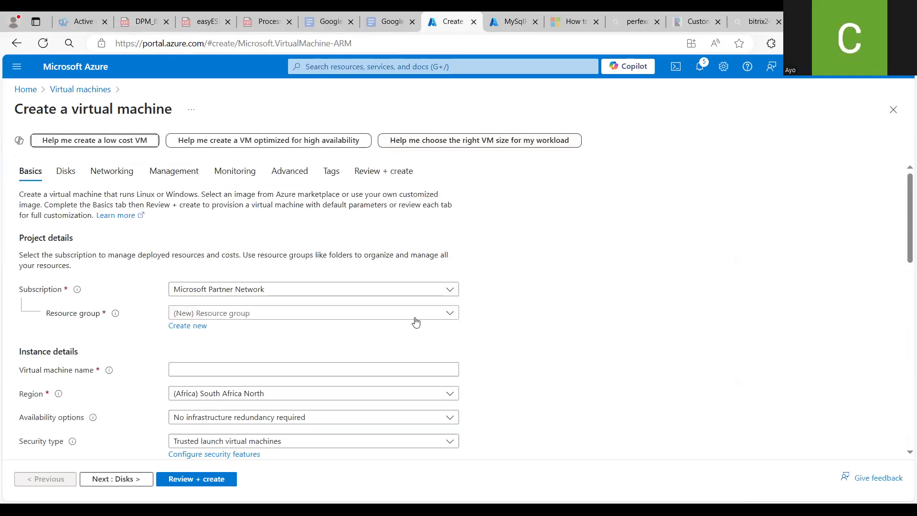
{"action": "left_click", "coordinate": [415, 316]}
{"action": "type", "text": "crm"}
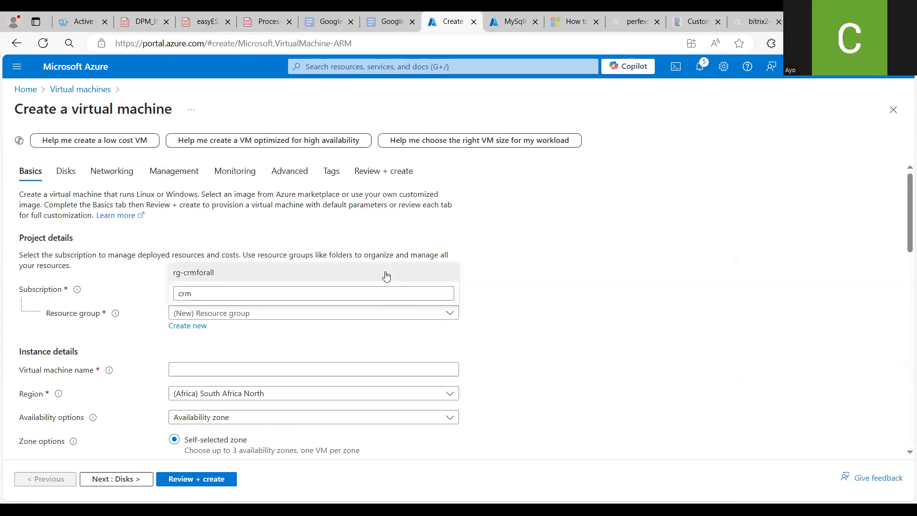
{"action": "left_click", "coordinate": [385, 272]}
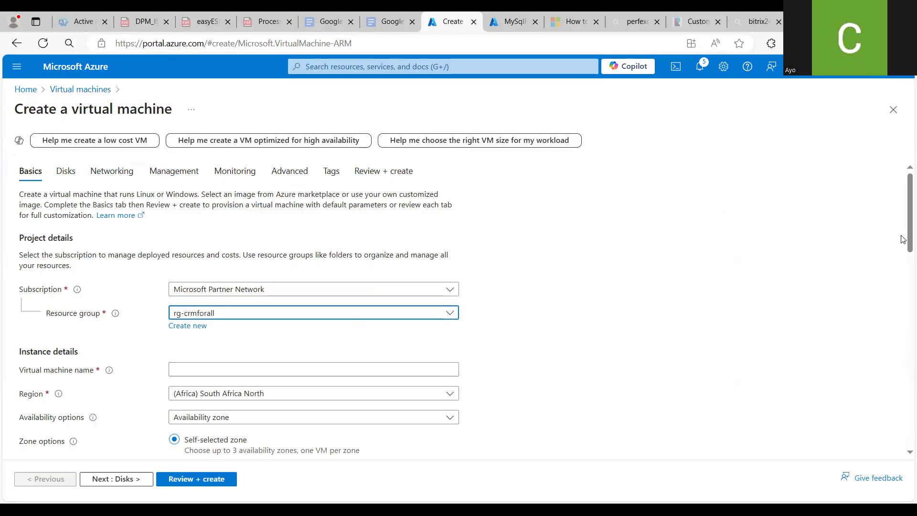
Name the virtual machine franklyvm
{"action": "scroll", "coordinate": [903, 239], "scroll_direction": "down", "scroll_amount": 3}
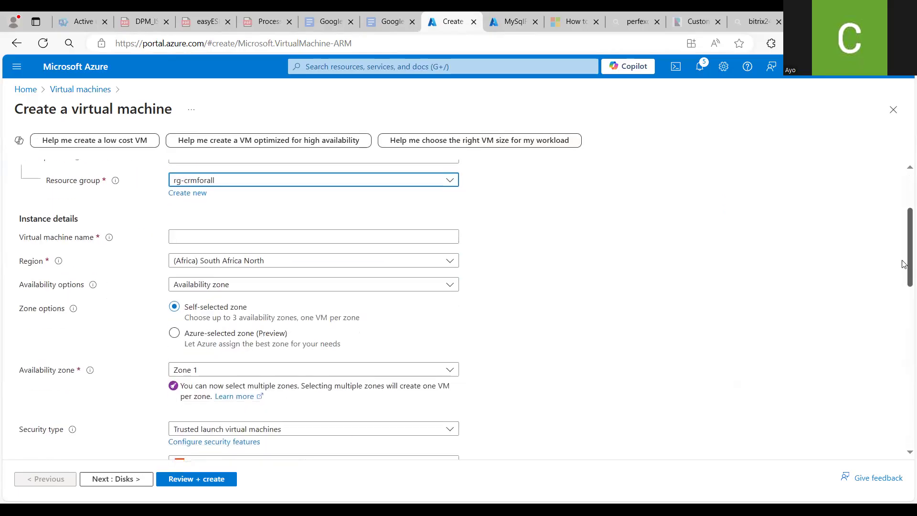
{"action": "scroll", "coordinate": [903, 265], "scroll_direction": "up", "scroll_amount": 1}
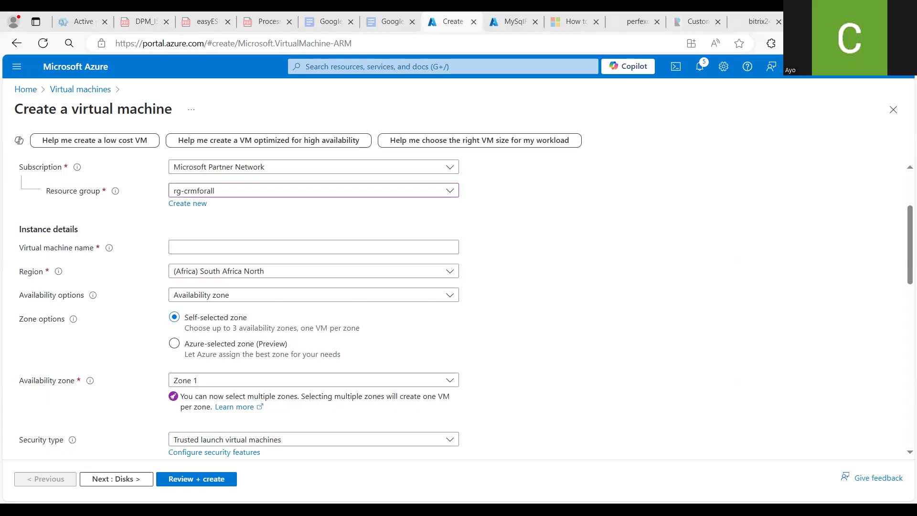
{"action": "left_click", "coordinate": [264, 247]}
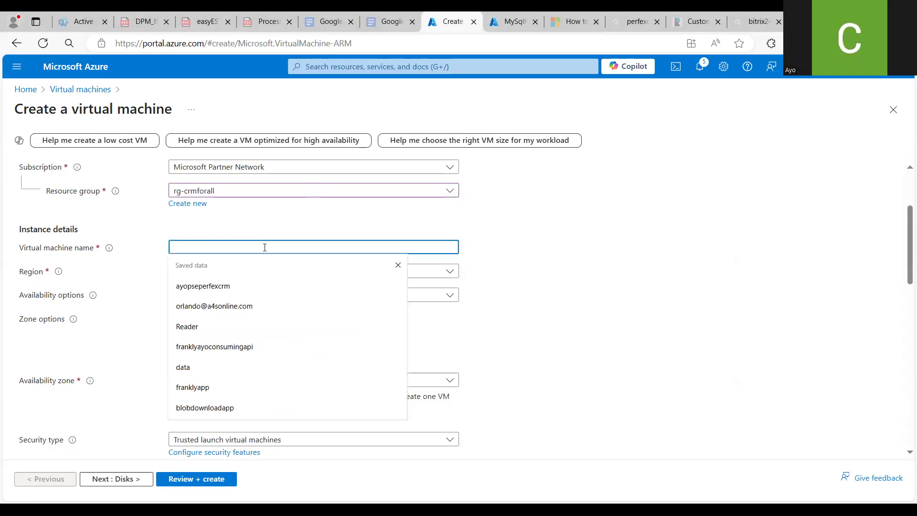
{"action": "type", "text": "franklyvm"}
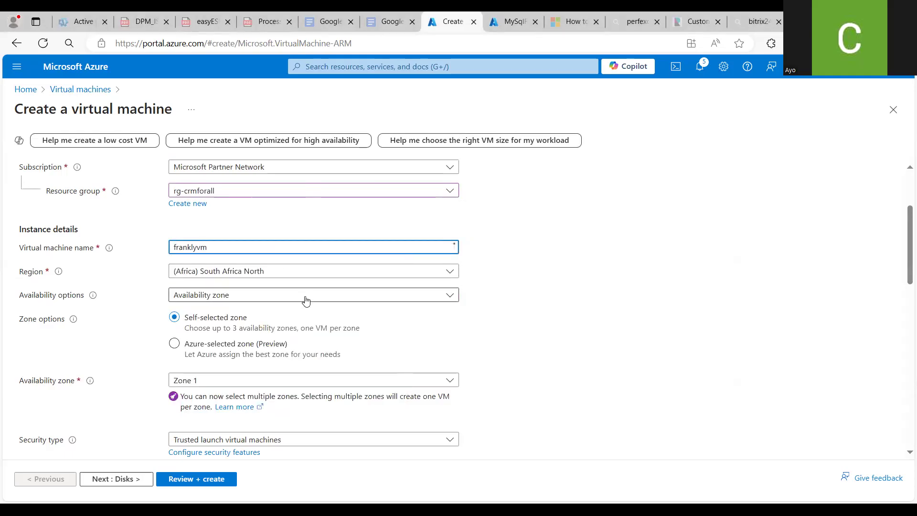
Set availability options to No infrastructure redundancy required and the security type to Standard
{"action": "left_click", "coordinate": [451, 296]}
{"action": "left_click", "coordinate": [390, 313]}
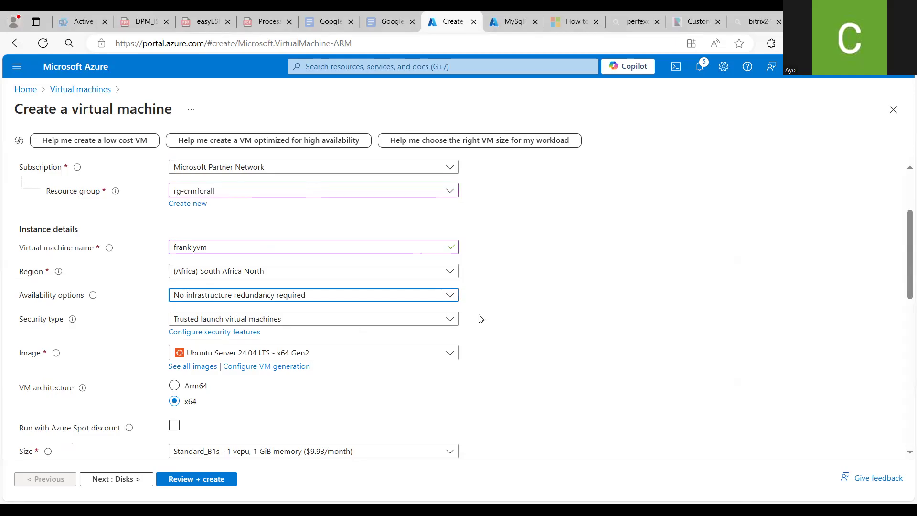
{"action": "left_click", "coordinate": [452, 321]}
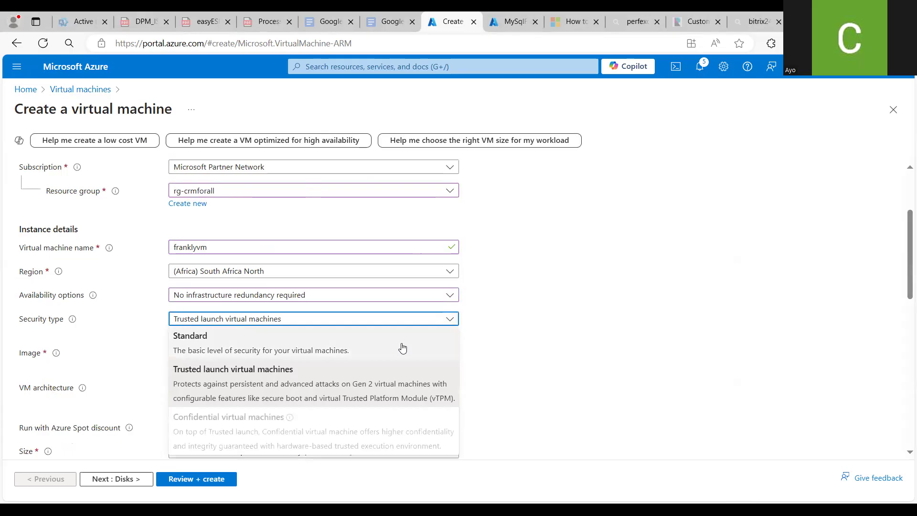
{"action": "left_click", "coordinate": [402, 347]}
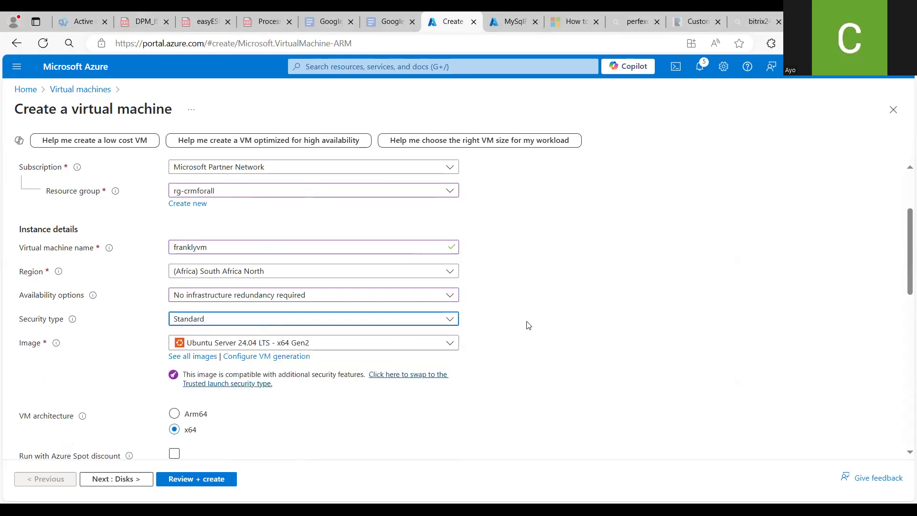
Allow HTTP (80) in addition to SSH (22) as public inbound ports
{"action": "left_click_drag", "start_coordinate": [904, 259], "coordinate": [905, 424]}
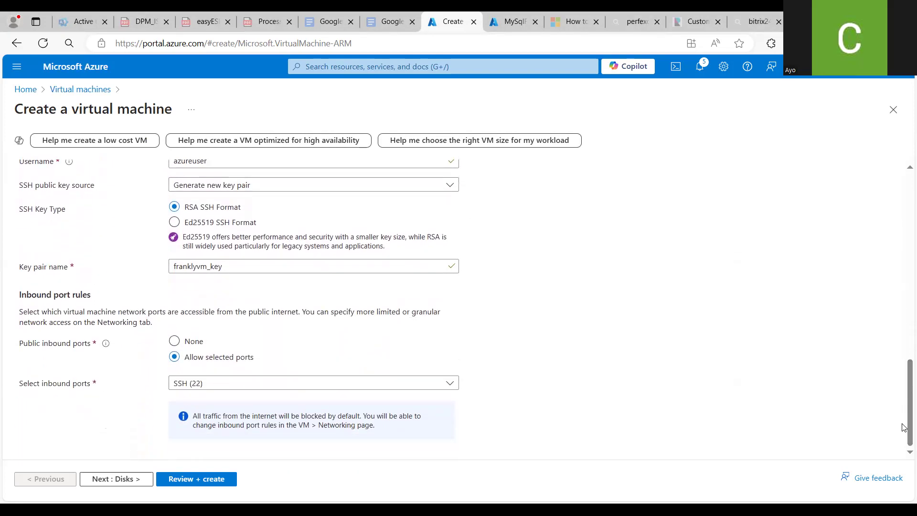
{"action": "left_click", "coordinate": [453, 390]}
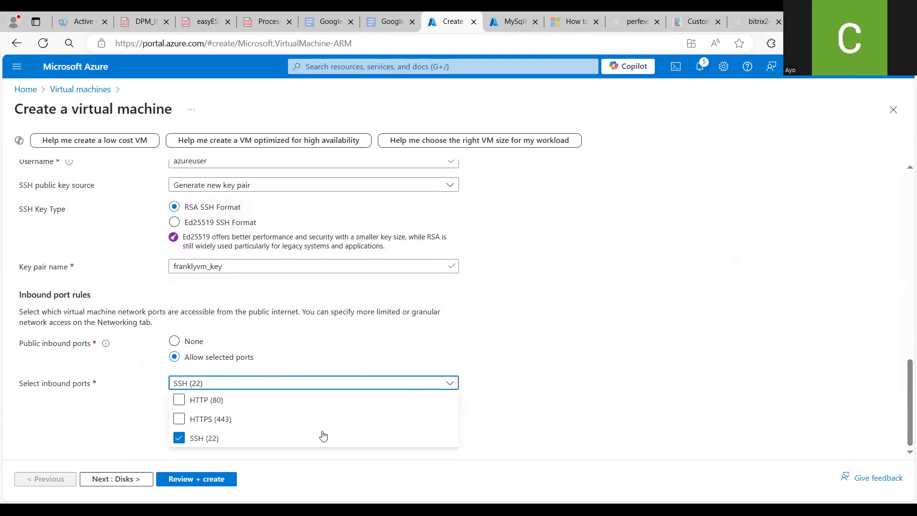
{"action": "left_click", "coordinate": [179, 400]}
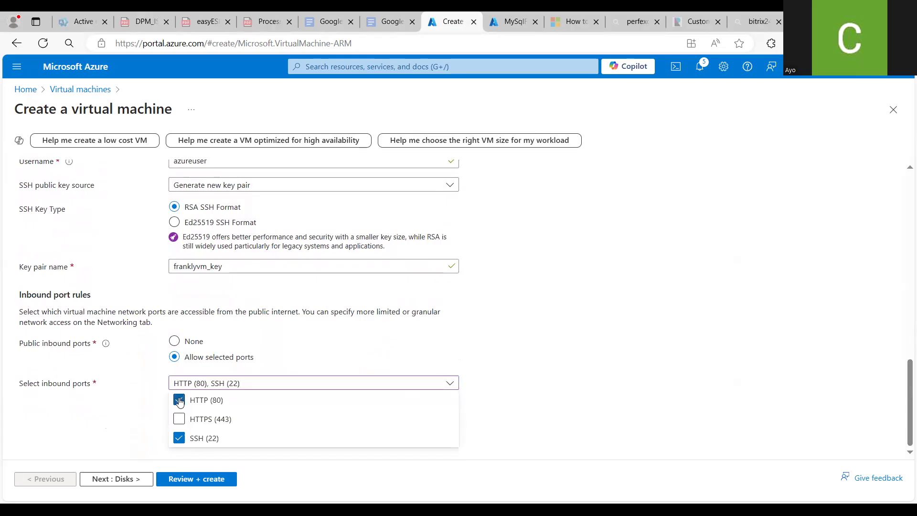
{"action": "left_click", "coordinate": [624, 400]}
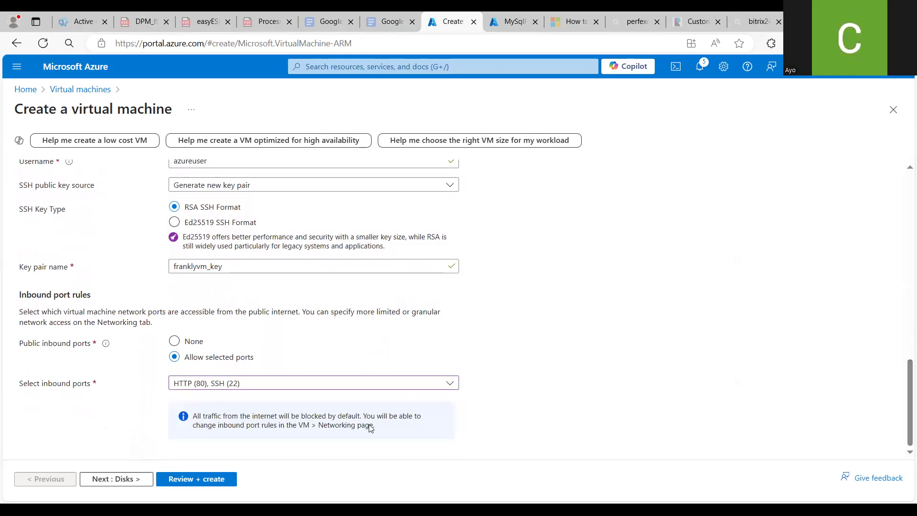
Move past the Disks settings to the virtual machine's Networking settings
{"action": "left_click", "coordinate": [112, 479]}
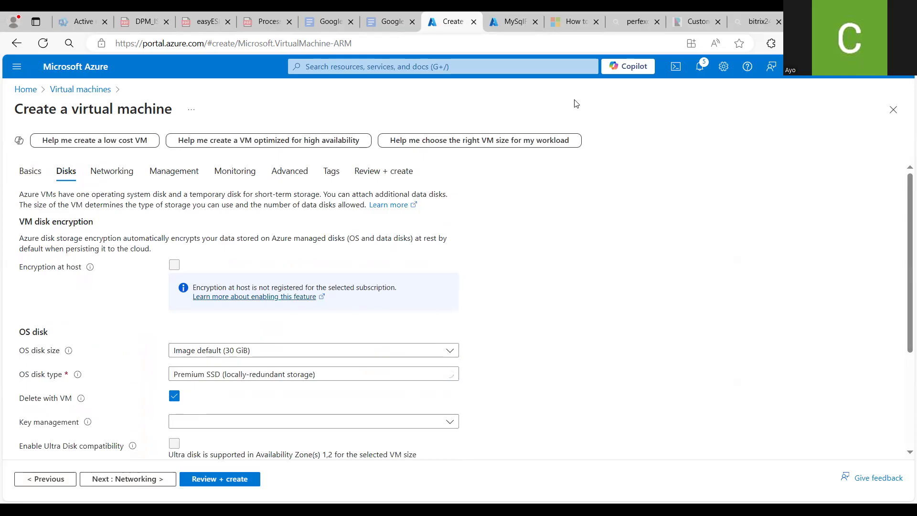
{"action": "left_click", "coordinate": [514, 22]}
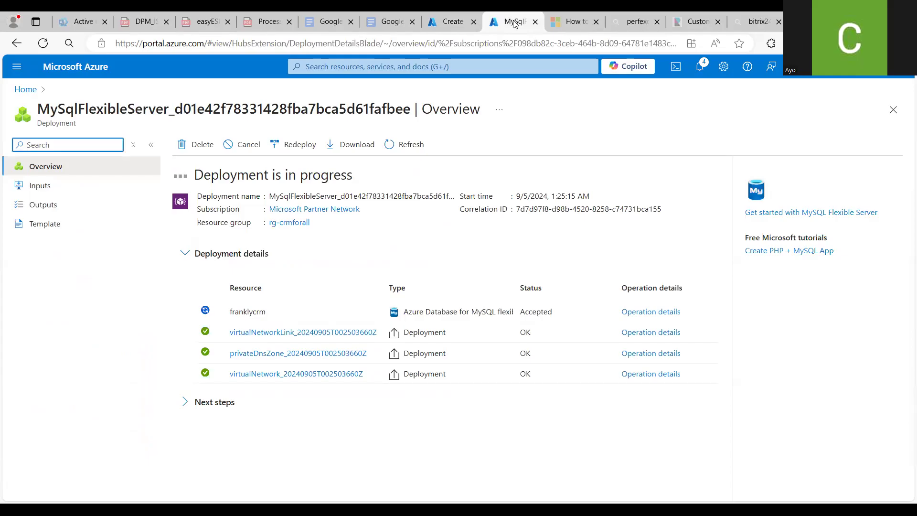
{"action": "left_click", "coordinate": [454, 29]}
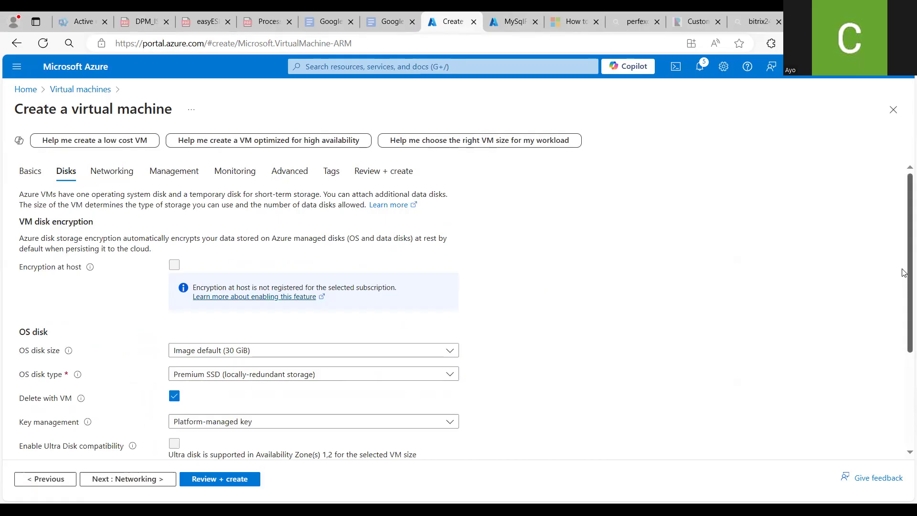
{"action": "left_click_drag", "start_coordinate": [904, 272], "coordinate": [904, 310]}
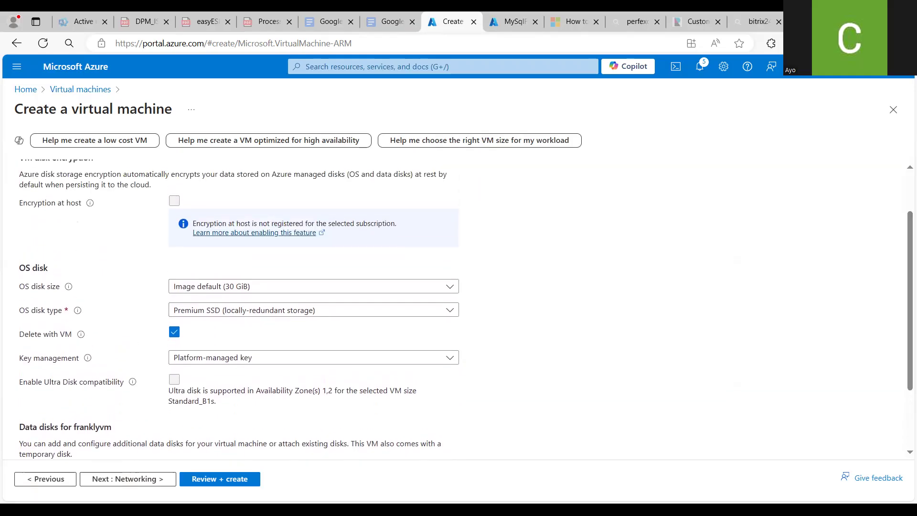
{"action": "left_click", "coordinate": [126, 479]}
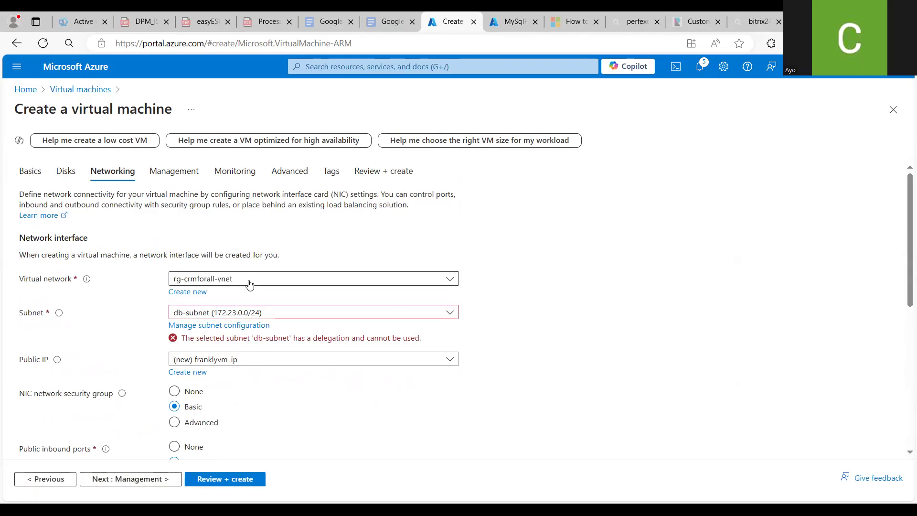
Keep rg-crmforall-vnet as the virtual network and open its subnet configuration
{"action": "left_click", "coordinate": [450, 280]}
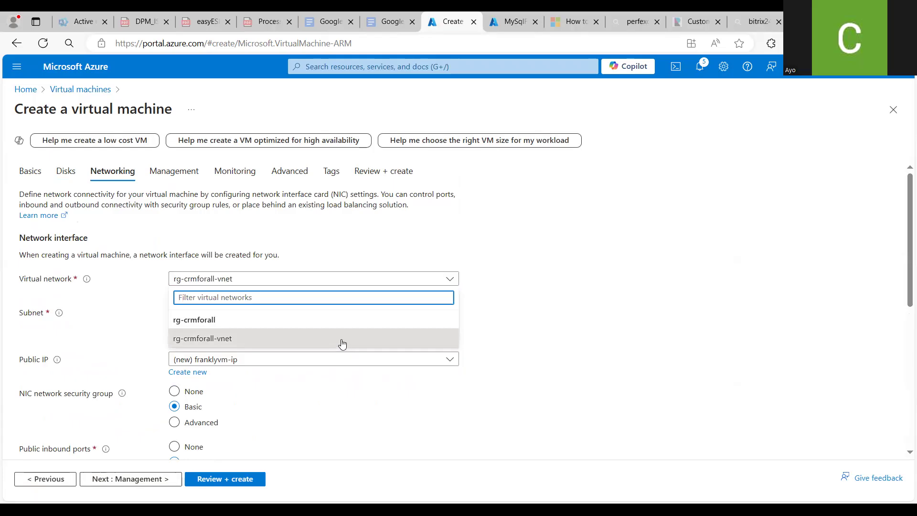
{"action": "left_click", "coordinate": [448, 283]}
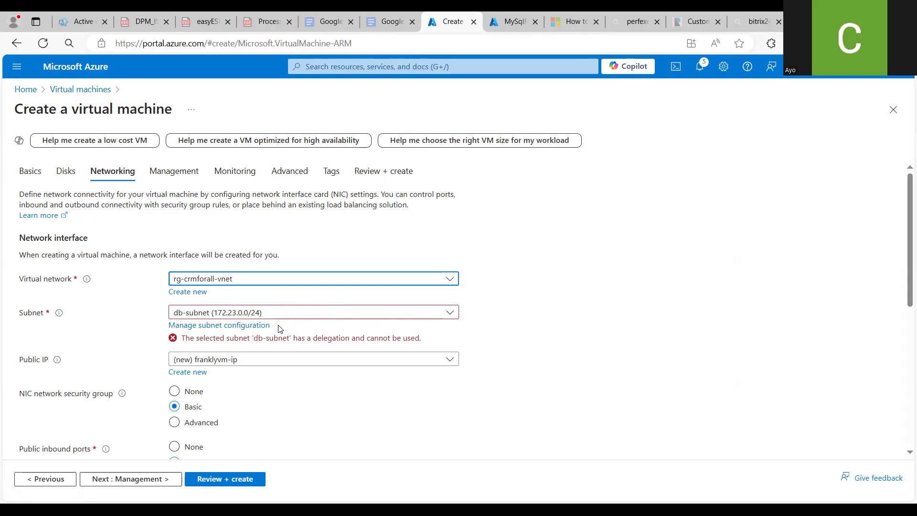
{"action": "left_click", "coordinate": [234, 329]}
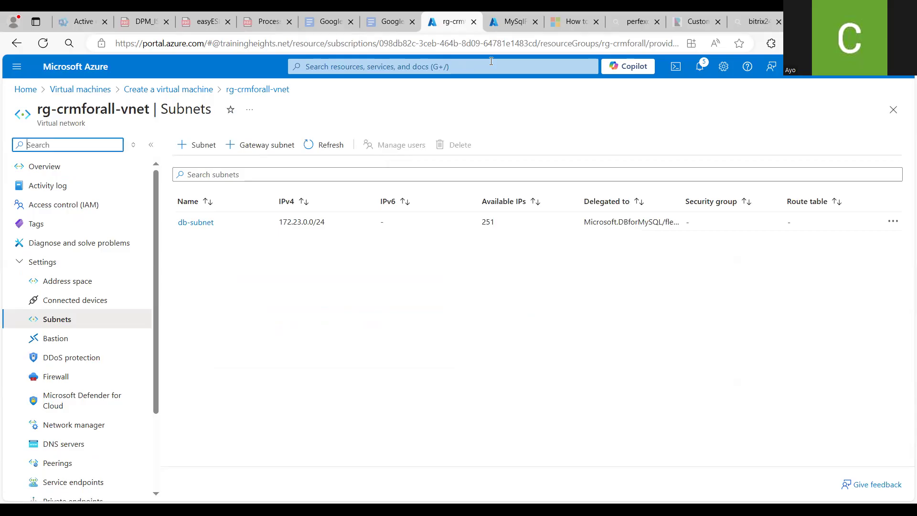
Add a subnet named vm-subnet with the 172.23.1.0/24 range to rg-crmforall-vnet
{"action": "left_click", "coordinate": [513, 22]}
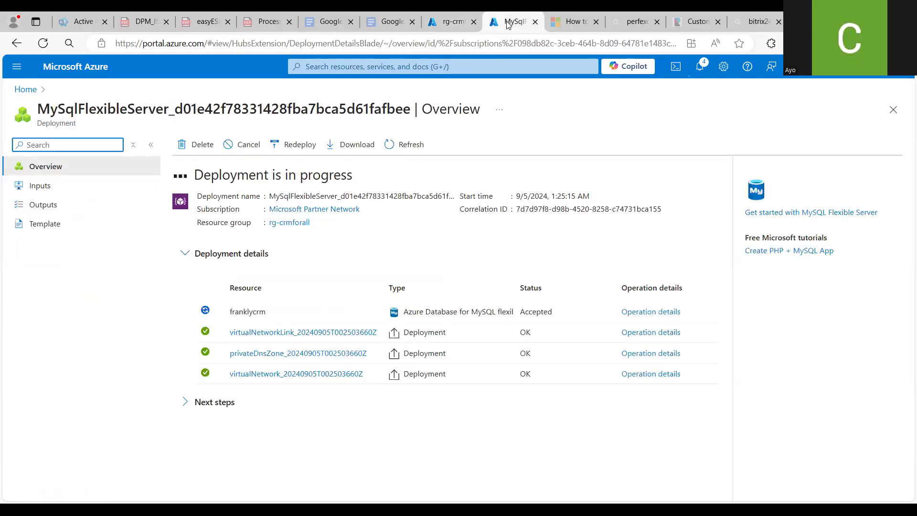
{"action": "left_click", "coordinate": [449, 19]}
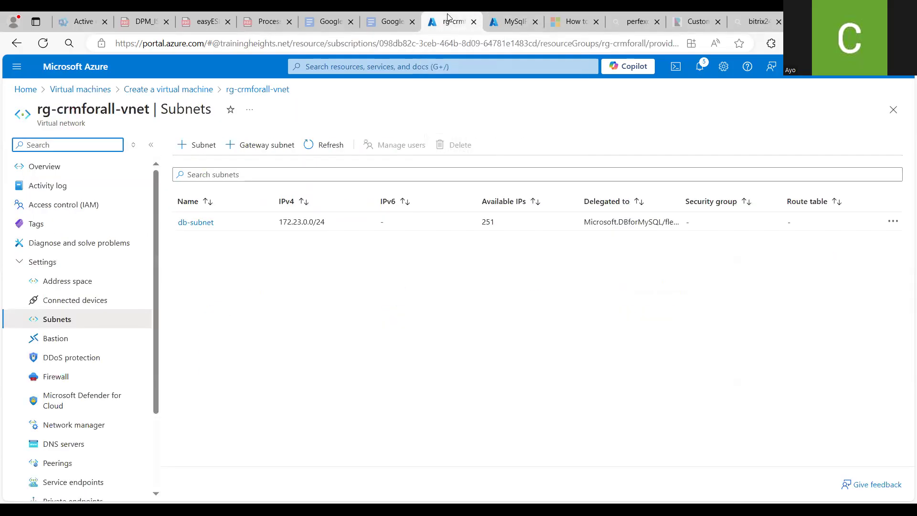
{"action": "left_click", "coordinate": [203, 150]}
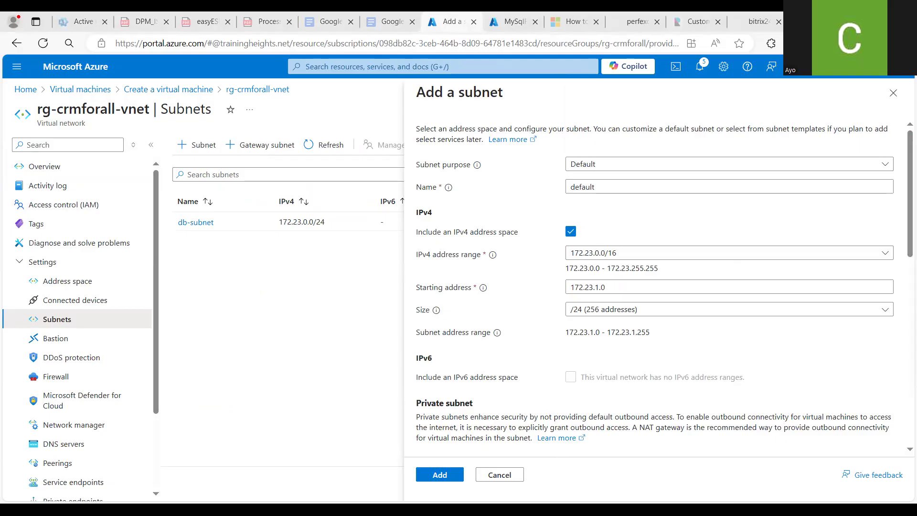
{"action": "left_click", "coordinate": [604, 187]}
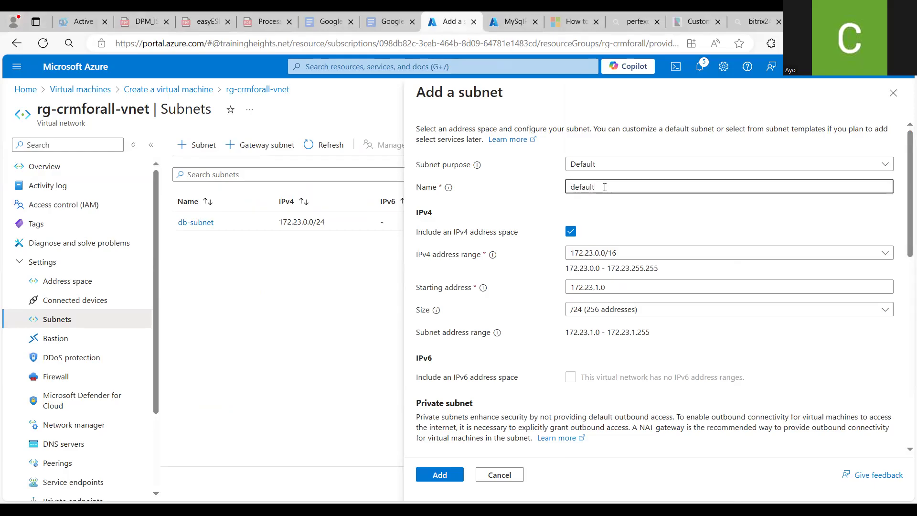
{"action": "key", "text": "BackSpace"}
{"action": "key", "text": "BackSpace"}
{"action": "key", "text": "BackSpace"}
{"action": "key", "text": "BackSpace"}
{"action": "key", "text": "BackSpace"}
{"action": "key", "text": "BackSpace"}
{"action": "key", "text": "BackSpace"}
{"action": "type", "text": "vm"}
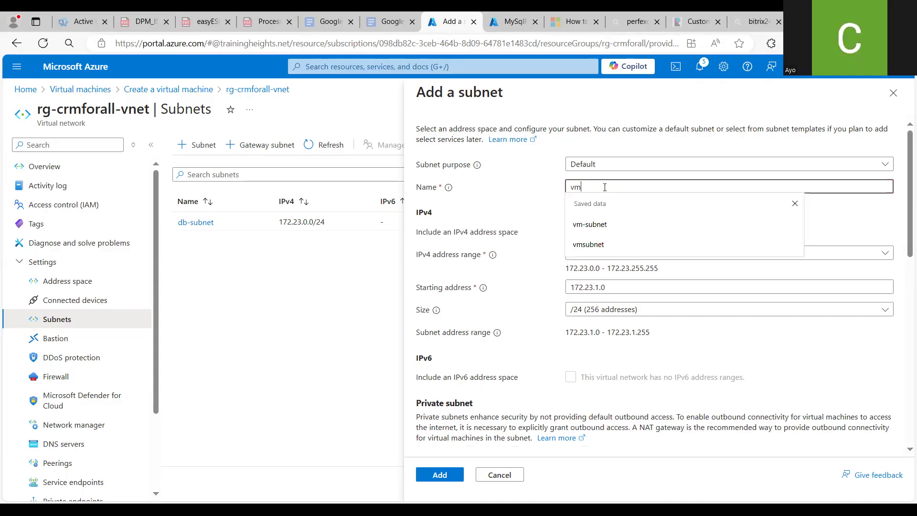
{"action": "key", "text": "Down"}
{"action": "key", "text": "Return"}
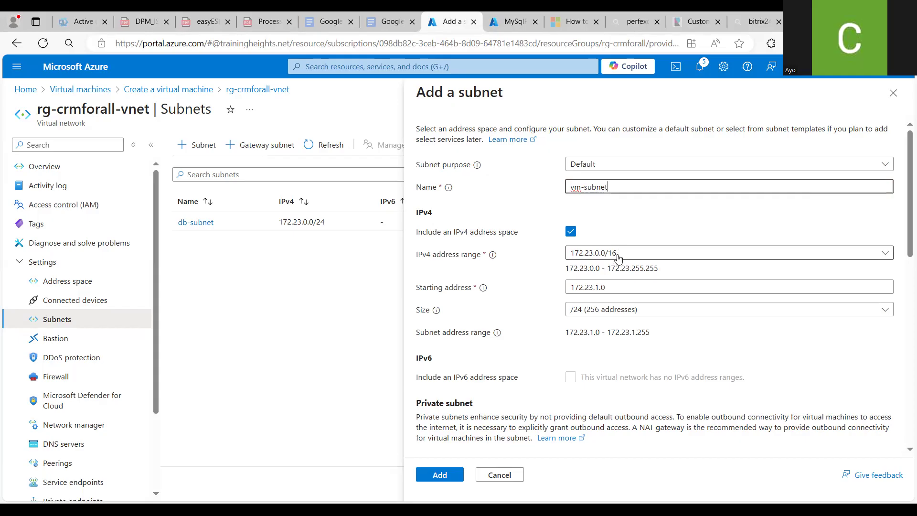
{"action": "left_click", "coordinate": [619, 256]}
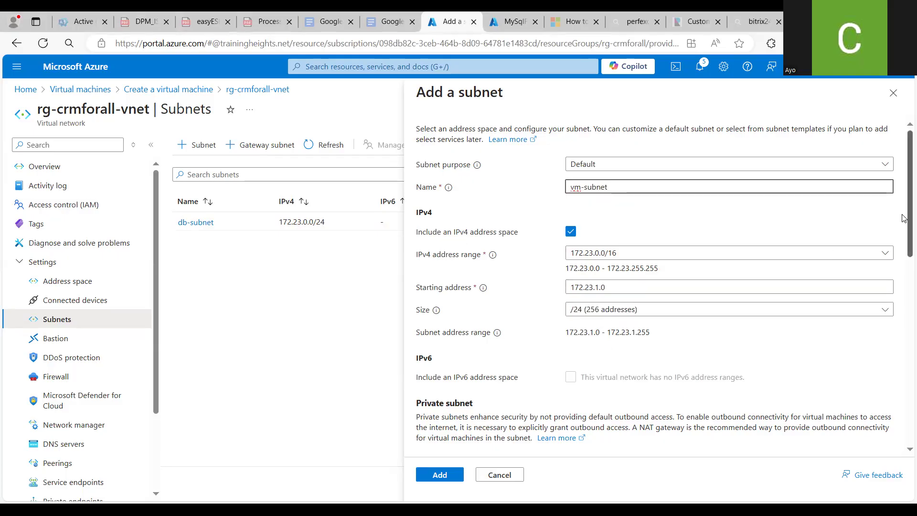
{"action": "left_click_drag", "start_coordinate": [904, 218], "coordinate": [904, 417]}
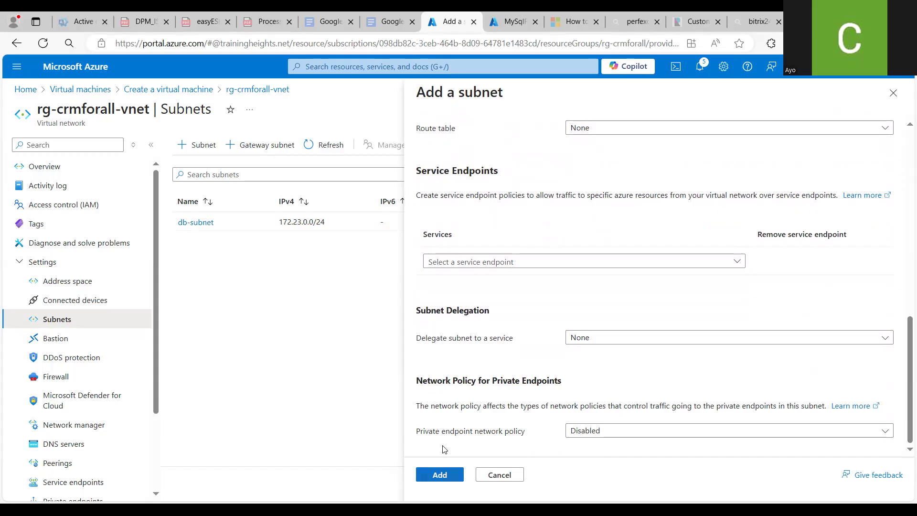
{"action": "left_click_drag", "start_coordinate": [905, 388], "coordinate": [903, 169]}
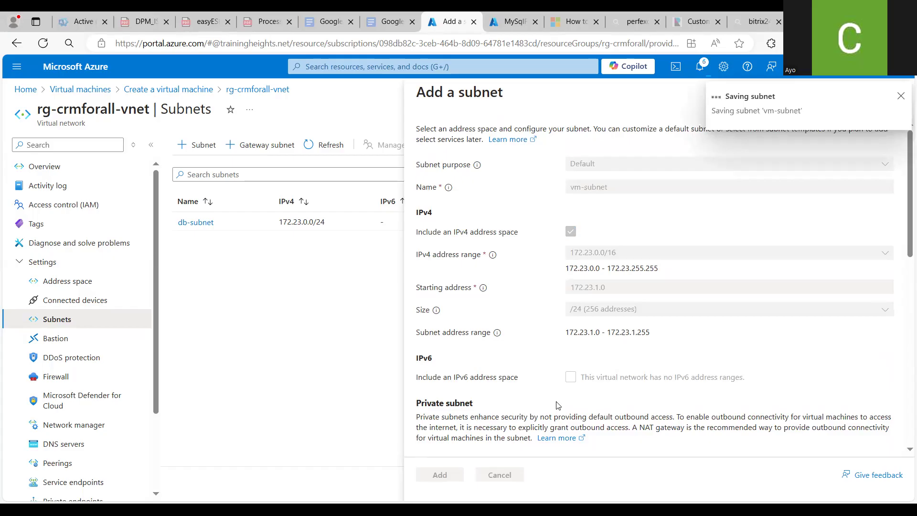
Return to the virtual machine wizard and select vm-subnet (172.23.1.0/24) as the virtual machine's subnet
{"action": "left_click", "coordinate": [504, 19]}
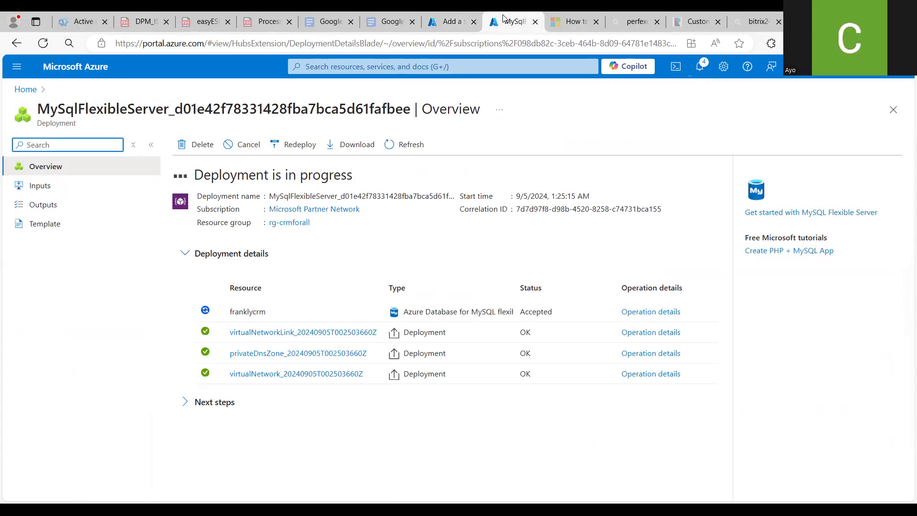
{"action": "left_click", "coordinate": [449, 20]}
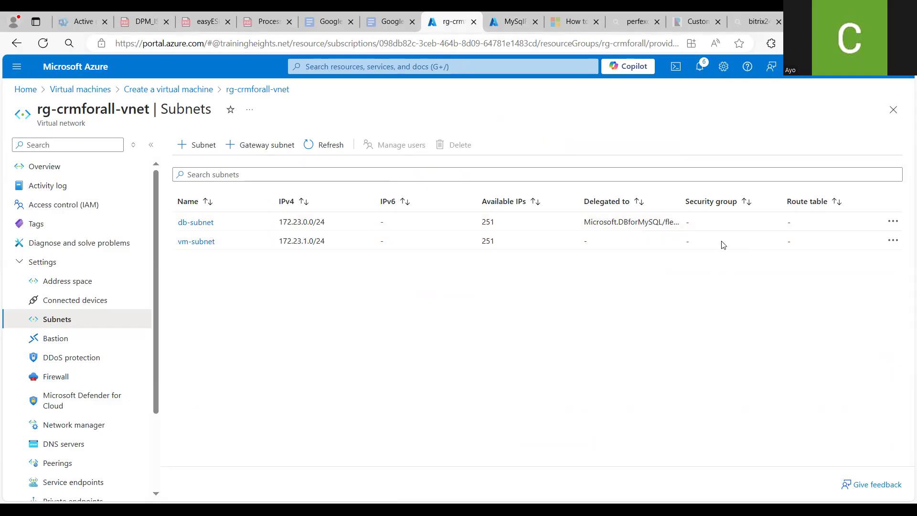
{"action": "left_click", "coordinate": [893, 110]}
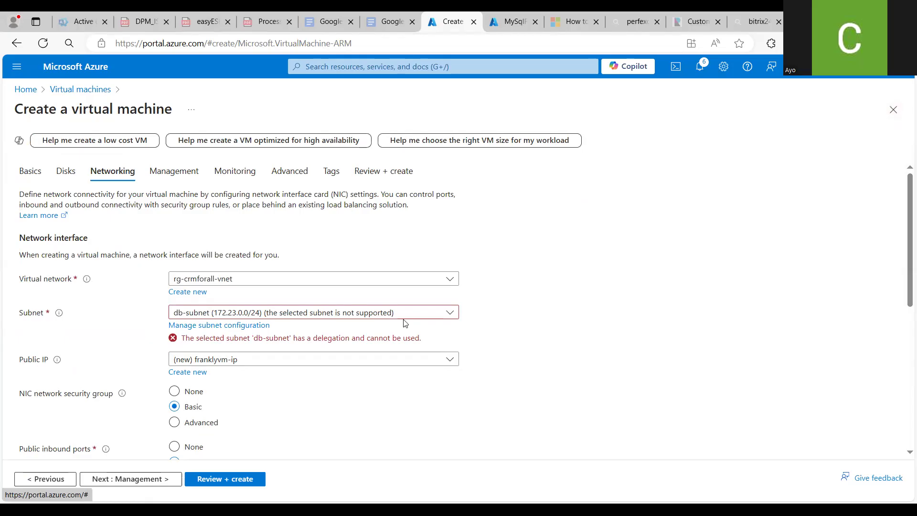
{"action": "left_click", "coordinate": [448, 312]}
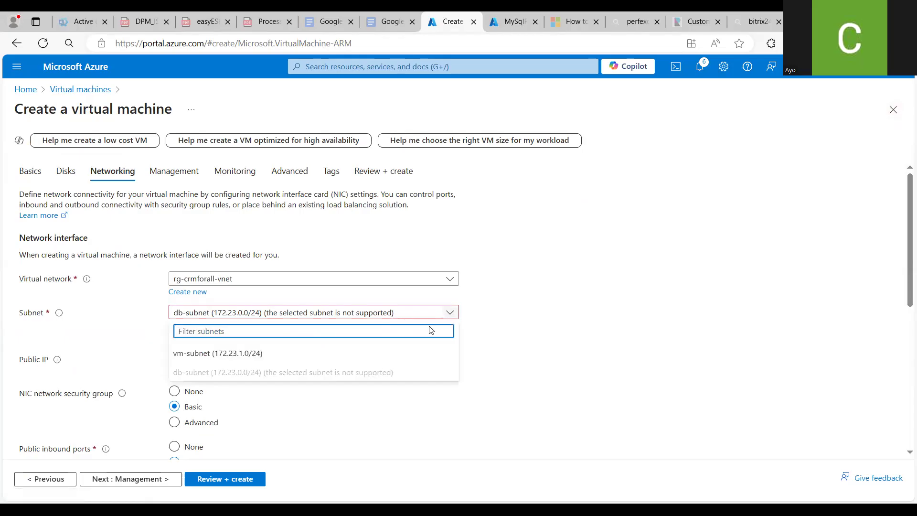
{"action": "left_click", "coordinate": [272, 355]}
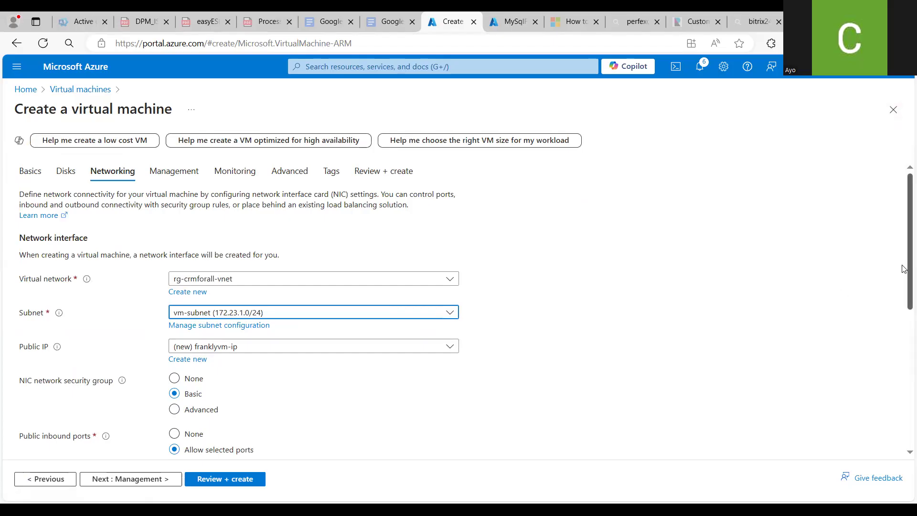
Skip the remaining networking and management settings and proceed to Review + create
{"action": "scroll", "coordinate": [904, 286], "scroll_direction": "down", "scroll_amount": 1}
{"action": "left_click_drag", "start_coordinate": [904, 293], "coordinate": [903, 367]}
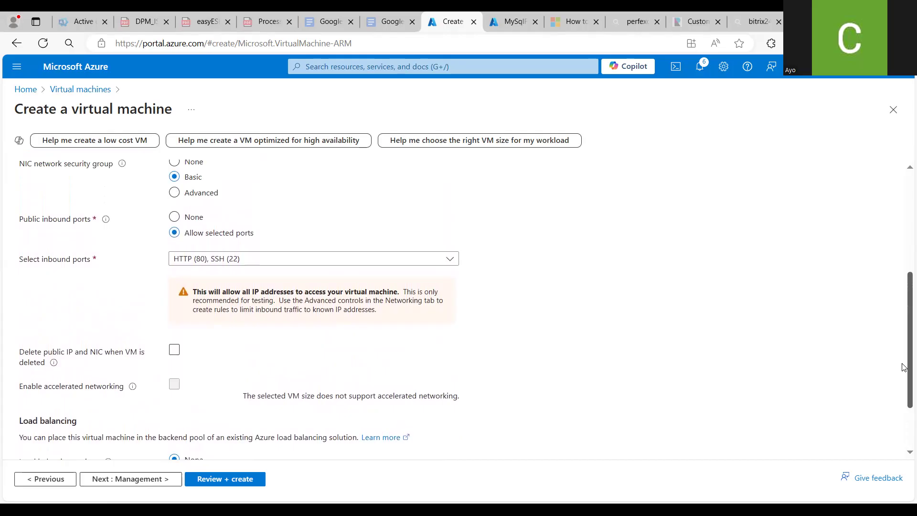
{"action": "left_click_drag", "start_coordinate": [903, 367], "coordinate": [894, 403]}
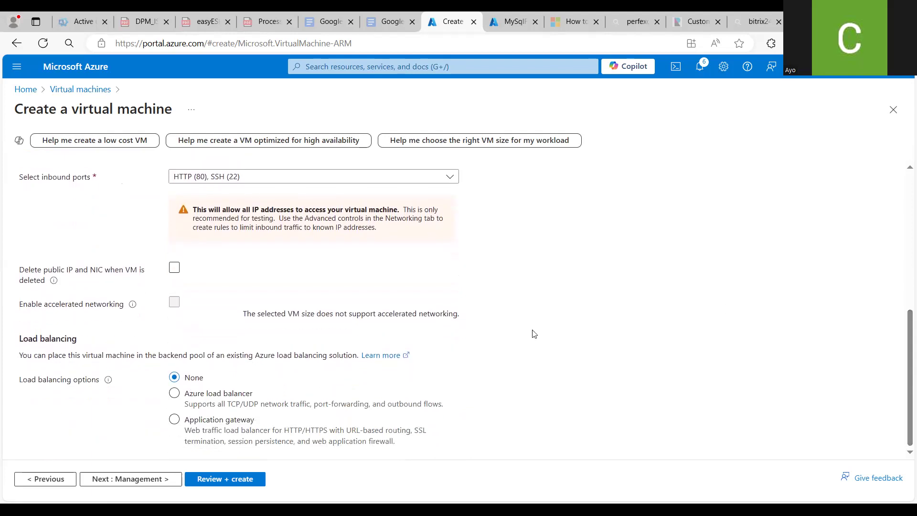
{"action": "left_click", "coordinate": [124, 479]}
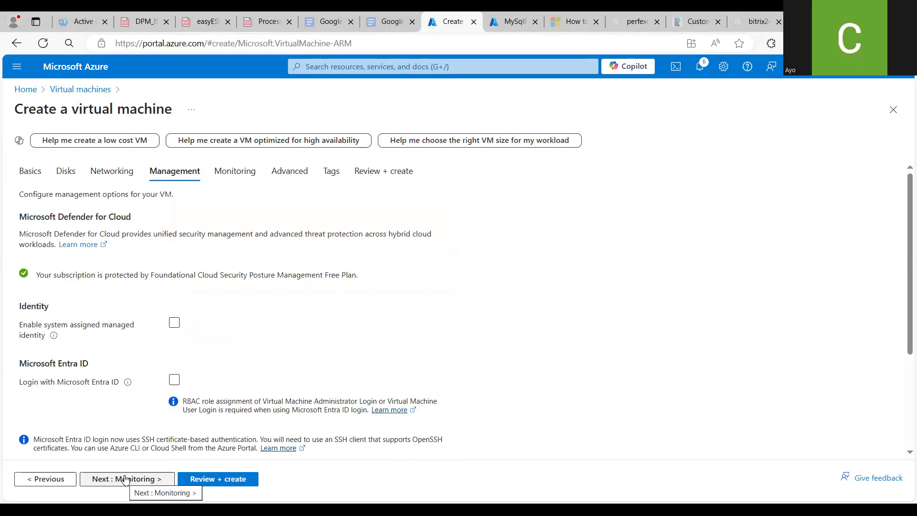
{"action": "left_click", "coordinate": [218, 479]}
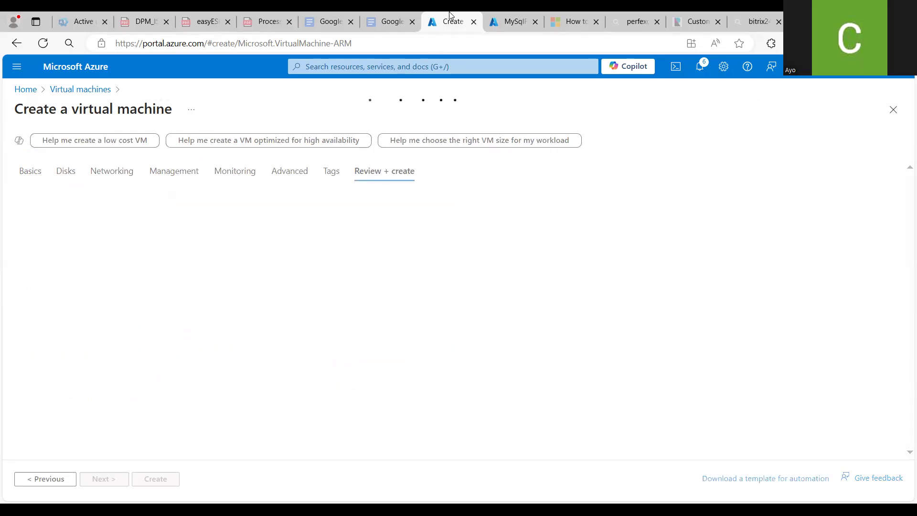
Refresh the MySQL flexible server deployment status and return to the virtual machine wizard
{"action": "left_click", "coordinate": [500, 19]}
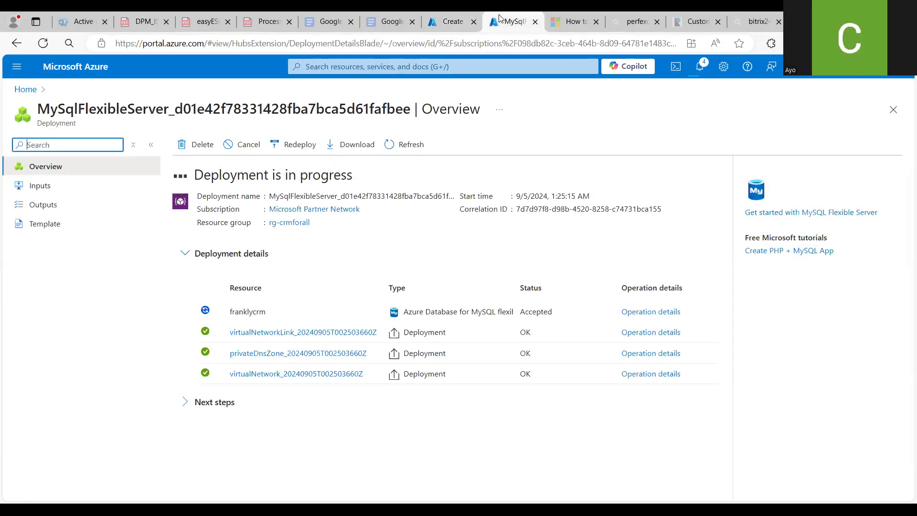
{"action": "left_click", "coordinate": [422, 144]}
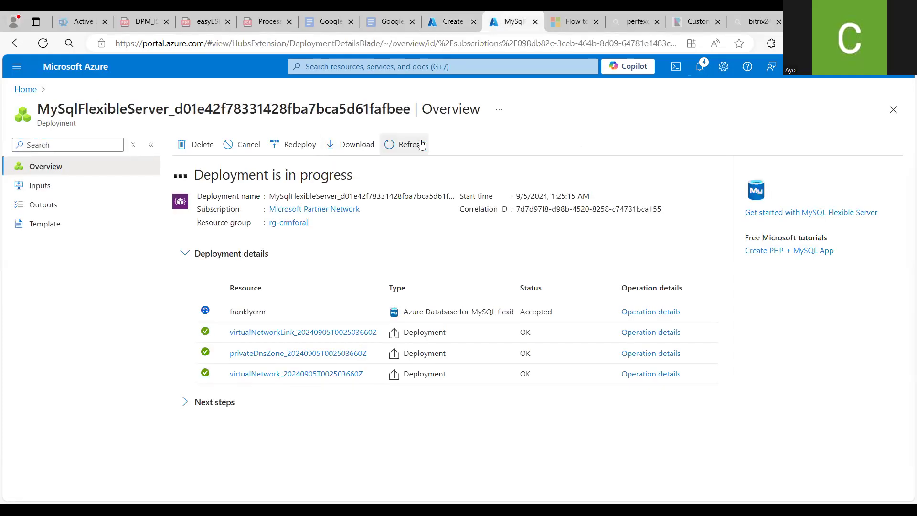
{"action": "left_click", "coordinate": [452, 22]}
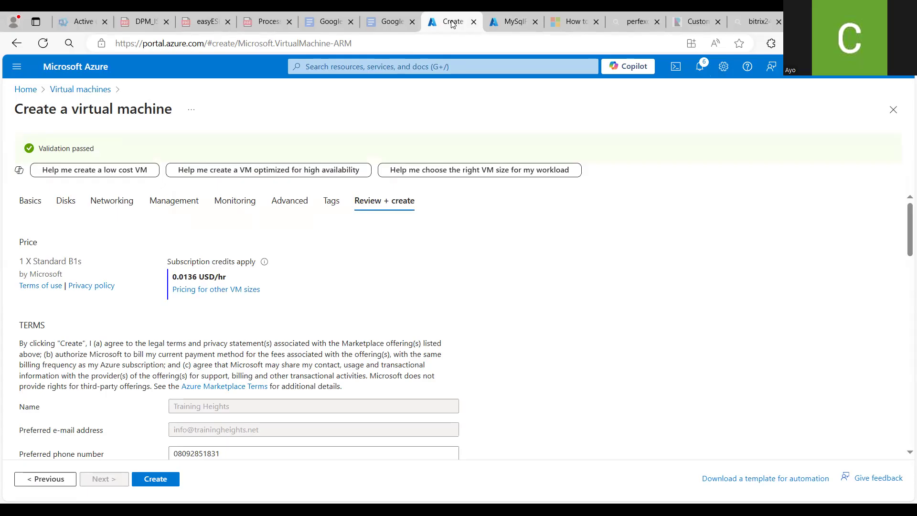
Create the virtual machine, downloading the new private key before creating the resource
{"action": "left_click", "coordinate": [152, 480]}
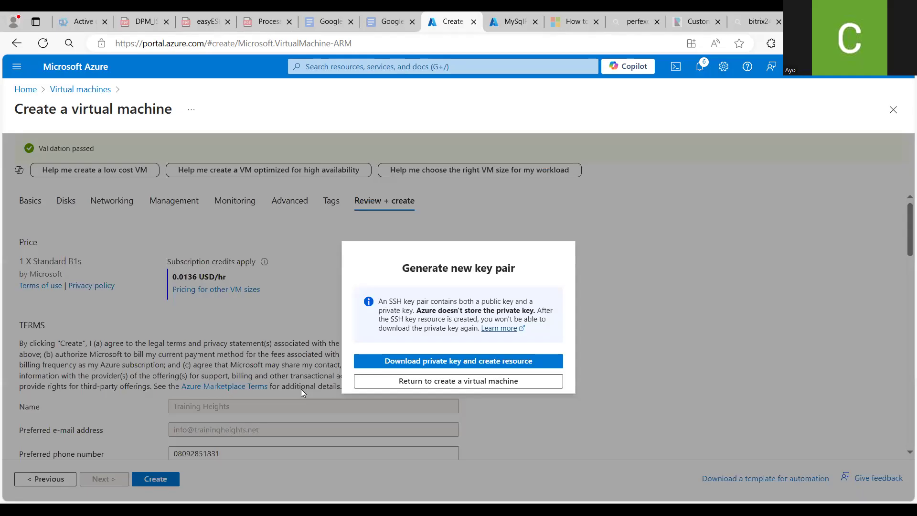
{"action": "left_click", "coordinate": [530, 361]}
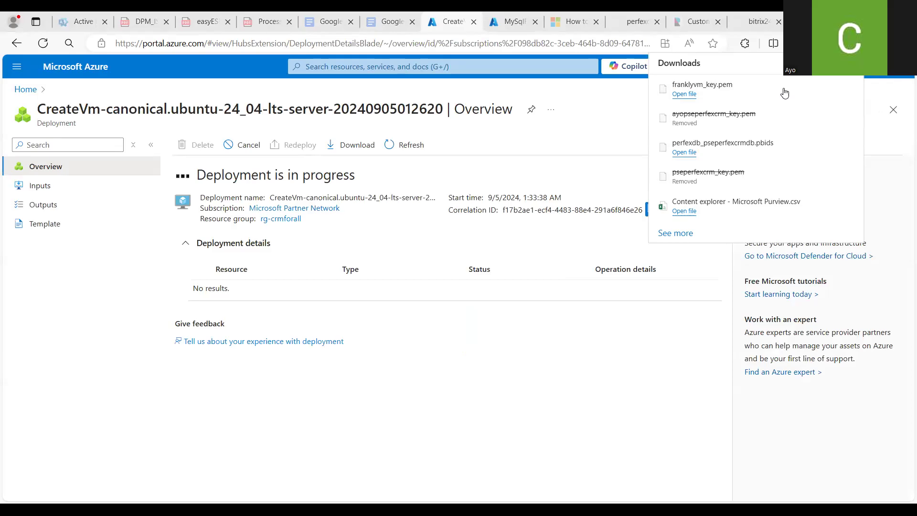
{"action": "left_click", "coordinate": [476, 173]}
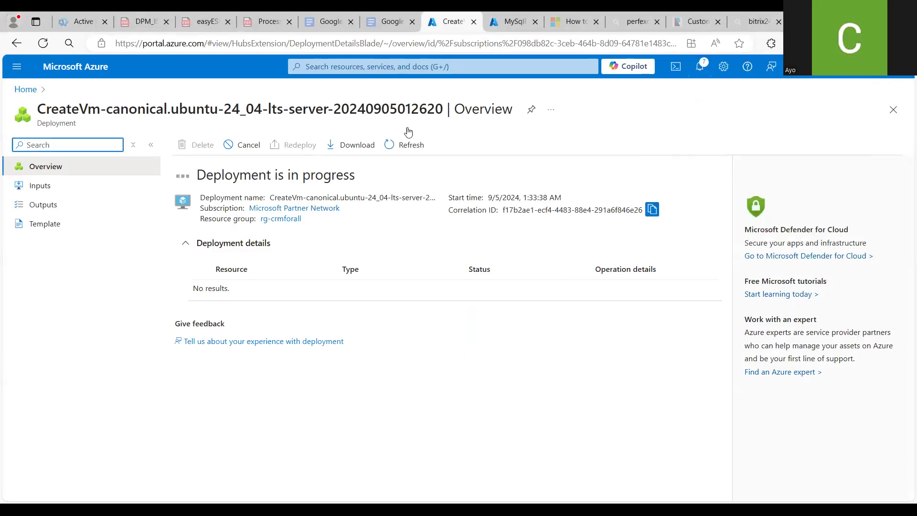
Check both deployments' progress and open the deployed virtual machine's resource page
{"action": "left_click", "coordinate": [508, 26]}
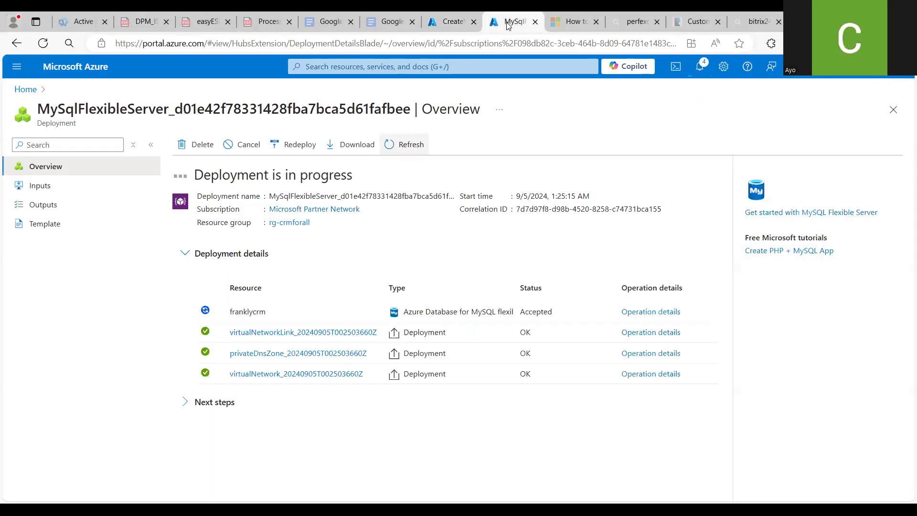
{"action": "left_click", "coordinate": [449, 25]}
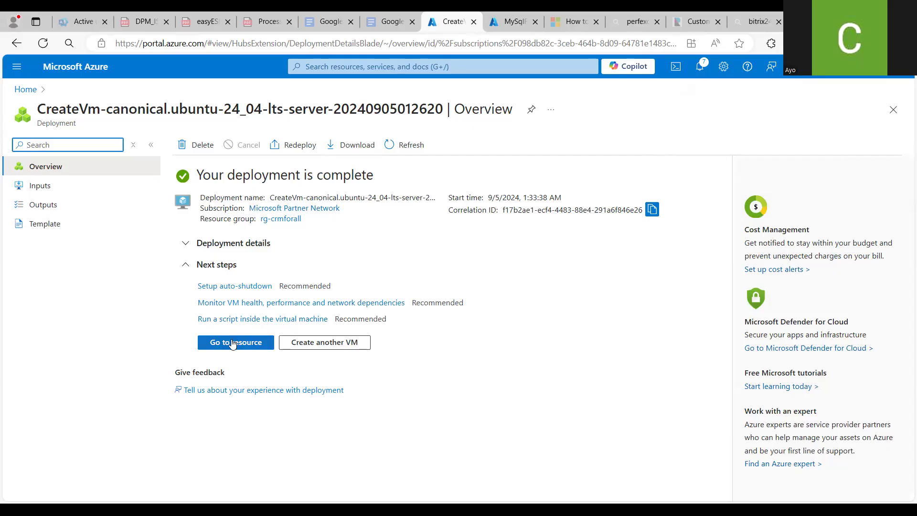
{"action": "left_click", "coordinate": [510, 21]}
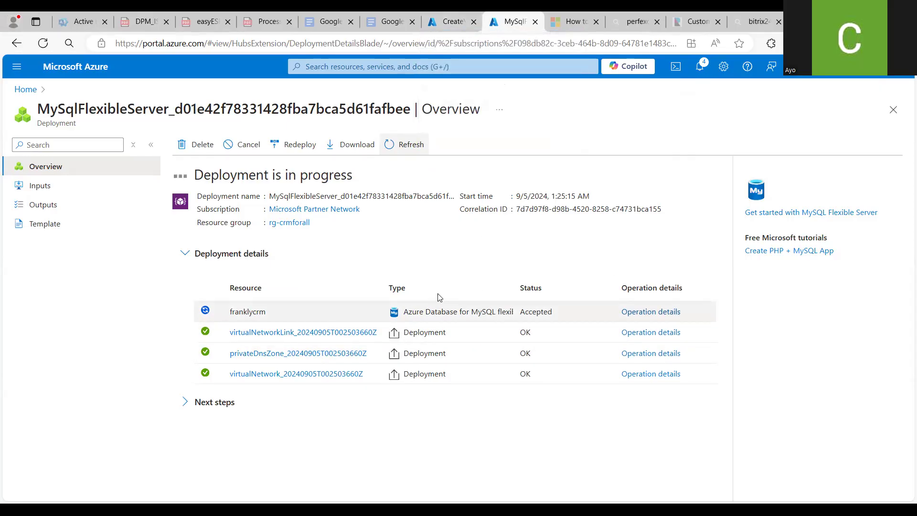
{"action": "left_click", "coordinate": [444, 28]}
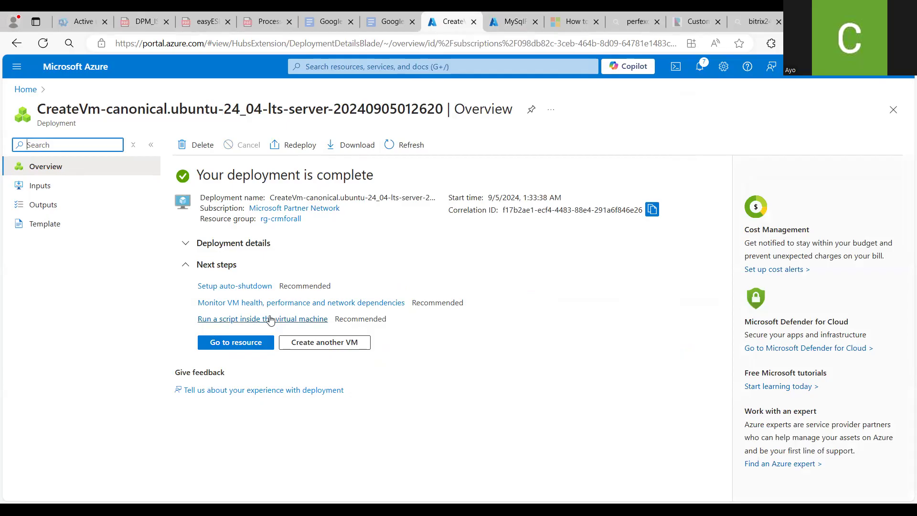
{"action": "left_click", "coordinate": [253, 342]}
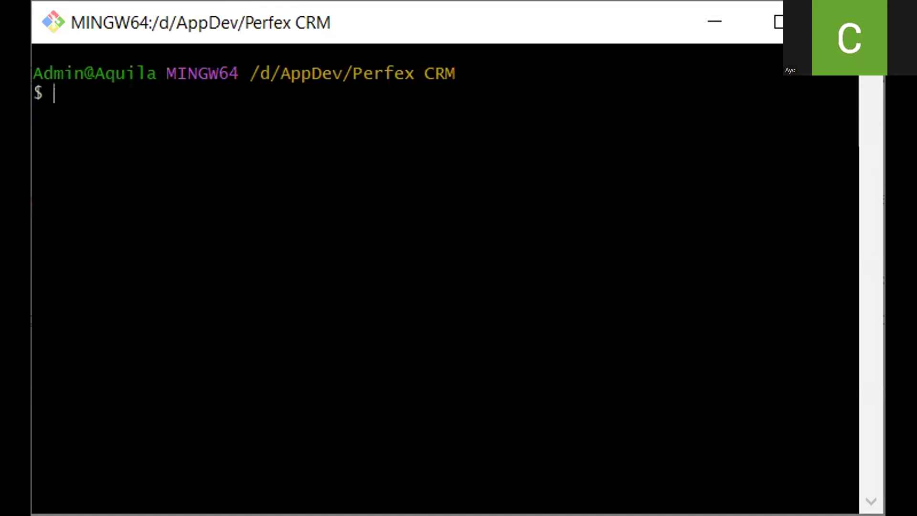
Switch to the Git Bash terminal and paste the previously used ssh command
{"action": "key", "text": "alt+Tab"}
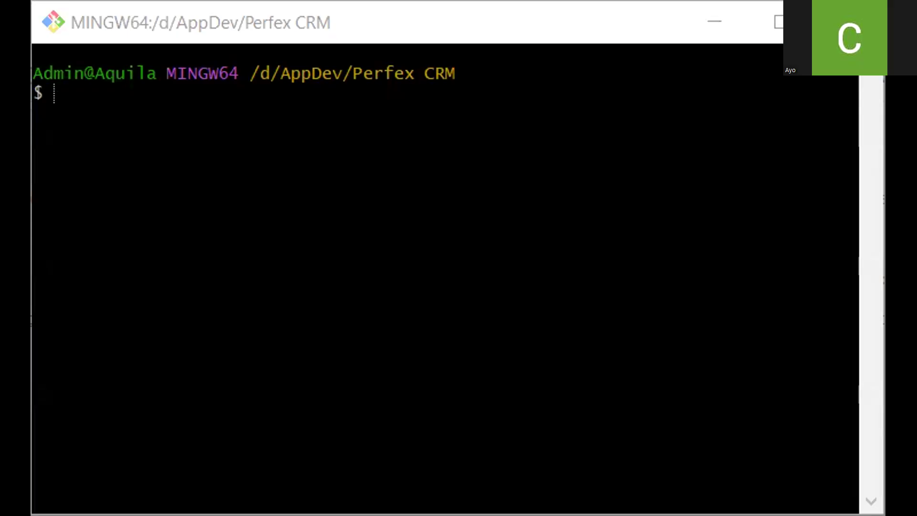
{"action": "left_click", "coordinate": [426, 173]}
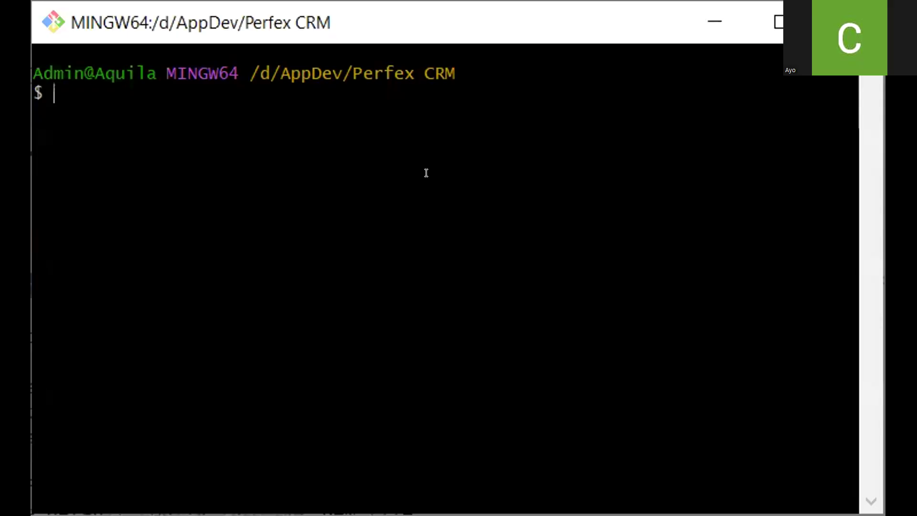
{"action": "right_click", "coordinate": [442, 175]}
{"action": "left_click", "coordinate": [471, 239]}
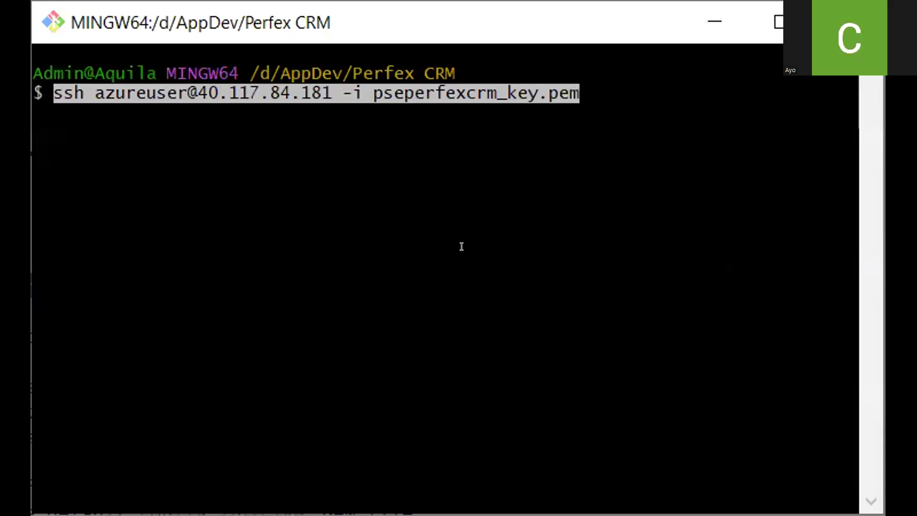
Change the ssh host address to 4.221.199.107 and delete the old key file name
{"action": "key", "text": "Right"}
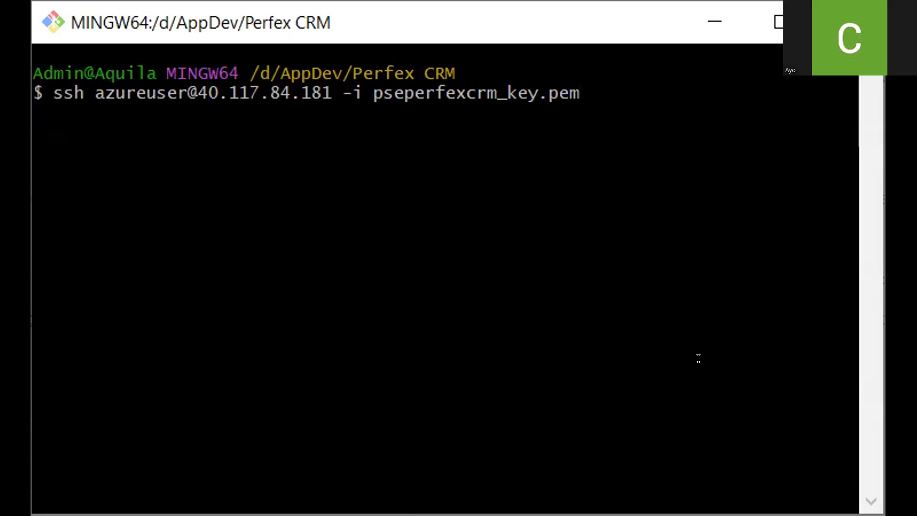
{"action": "key", "text": "Left"}
{"action": "key", "text": "Left"}
{"action": "key", "text": "Left"}
{"action": "key", "text": "Left"}
{"action": "key", "text": "Left"}
{"action": "key", "text": "Left"}
{"action": "key", "text": "Left"}
{"action": "key", "text": "Left"}
{"action": "key", "text": "Left"}
{"action": "key", "text": "Left"}
{"action": "key", "text": "Left"}
{"action": "key", "text": "Left"}
{"action": "key", "text": "Left"}
{"action": "key", "text": "Left"}
{"action": "key", "text": "Left"}
{"action": "key", "text": "Left"}
{"action": "key", "text": "Left"}
{"action": "key", "text": "Left"}
{"action": "key", "text": "Left"}
{"action": "key", "text": "Left"}
{"action": "key", "text": "Left"}
{"action": "key", "text": "Left"}
{"action": "key", "text": "Left"}
{"action": "key", "text": "Left"}
{"action": "key", "text": "BackSpace"}
{"action": "key", "text": "BackSpace"}
{"action": "key", "text": "BackSpace"}
{"action": "key", "text": "BackSpace"}
{"action": "key", "text": "BackSpace"}
{"action": "key", "text": "BackSpace"}
{"action": "key", "text": "BackSpace"}
{"action": "key", "text": "BackSpace"}
{"action": "key", "text": "BackSpace"}
{"action": "key", "text": "BackSpace"}
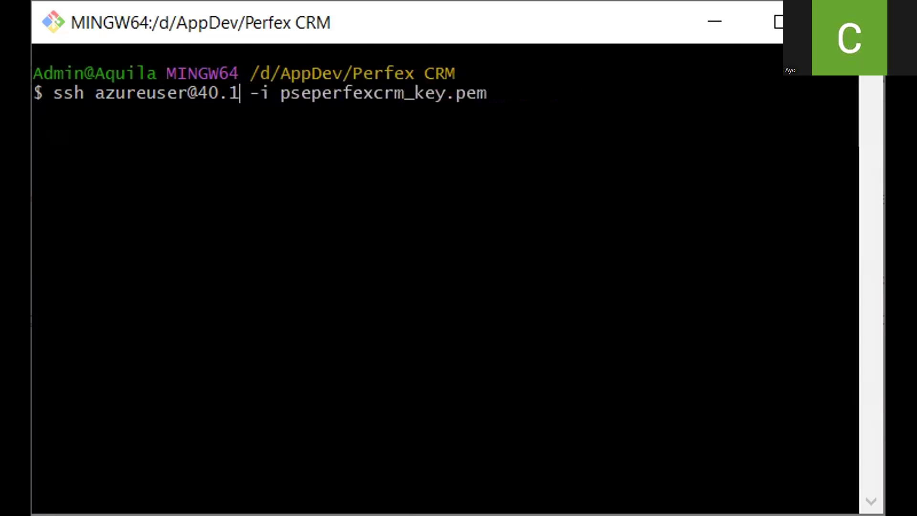
{"action": "key", "text": "BackSpace"}
{"action": "key", "text": "BackSpace"}
{"action": "key", "text": "BackSpace"}
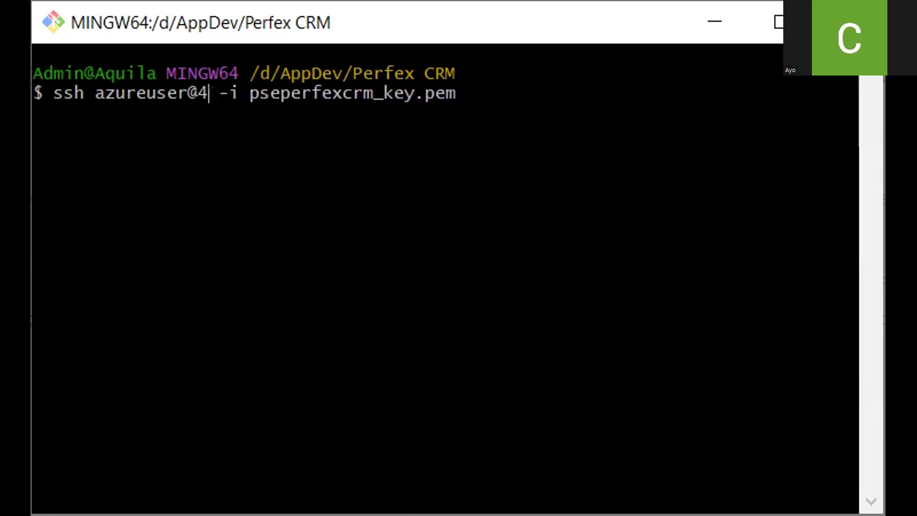
{"action": "type", "text": "4."}
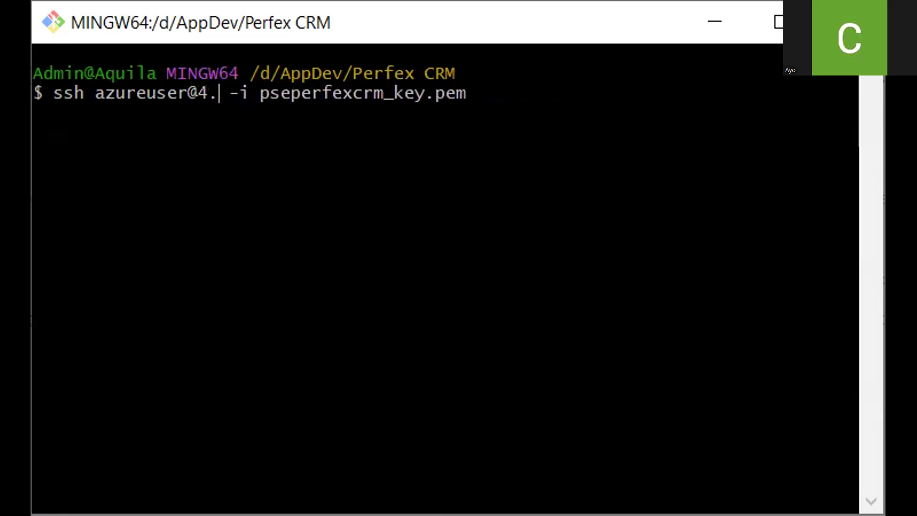
{"action": "type", "text": "221."}
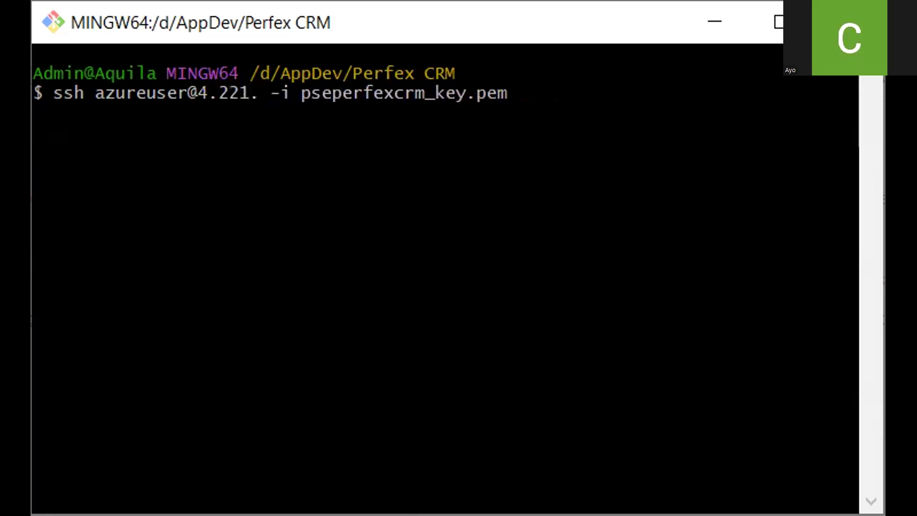
{"action": "type", "text": "199."}
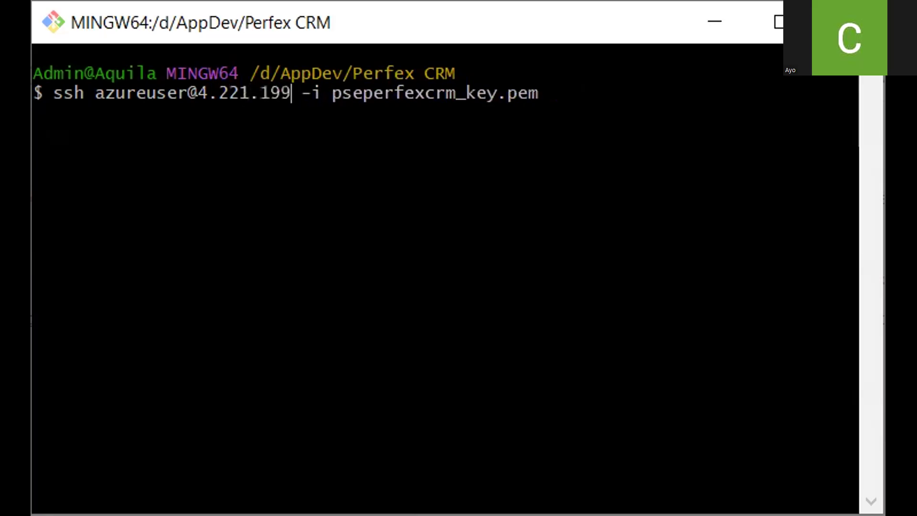
{"action": "type", "text": "107"}
{"action": "key", "text": "Right"}
{"action": "key", "text": "Right"}
{"action": "key", "text": "Right"}
{"action": "key", "text": "Right"}
{"action": "key", "text": "Right"}
{"action": "key", "text": "Right"}
{"action": "key", "text": "Right"}
{"action": "key", "text": "Right"}
{"action": "key", "text": "Right"}
{"action": "key", "text": "Right"}
{"action": "key", "text": "Right"}
{"action": "key", "text": "Right"}
{"action": "key", "text": "Right"}
{"action": "key", "text": "Right"}
{"action": "key", "text": "Right"}
{"action": "key", "text": "Right"}
{"action": "key", "text": "Right"}
{"action": "key", "text": "Right"}
{"action": "key", "text": "Right"}
{"action": "key", "text": "Right"}
{"action": "key", "text": "BackSpace"}
{"action": "key", "text": "BackSpace"}
{"action": "key", "text": "BackSpace"}
{"action": "key", "text": "BackSpace"}
{"action": "key", "text": "BackSpace"}
{"action": "key", "text": "BackSpace"}
{"action": "key", "text": "BackSpace"}
{"action": "key", "text": "BackSpace"}
{"action": "key", "text": "BackSpace"}
{"action": "key", "text": "BackSpace"}
{"action": "key", "text": "BackSpace"}
{"action": "key", "text": "BackSpace"}
{"action": "key", "text": "BackSpace"}
{"action": "key", "text": "BackSpace"}
{"action": "key", "text": "BackSpace"}
{"action": "key", "text": "BackSpace"}
{"action": "key", "text": "BackSpace"}
{"action": "key", "text": "BackSpace"}
{"action": "key", "text": "BackSpace"}
{"action": "key", "text": "BackSpace"}
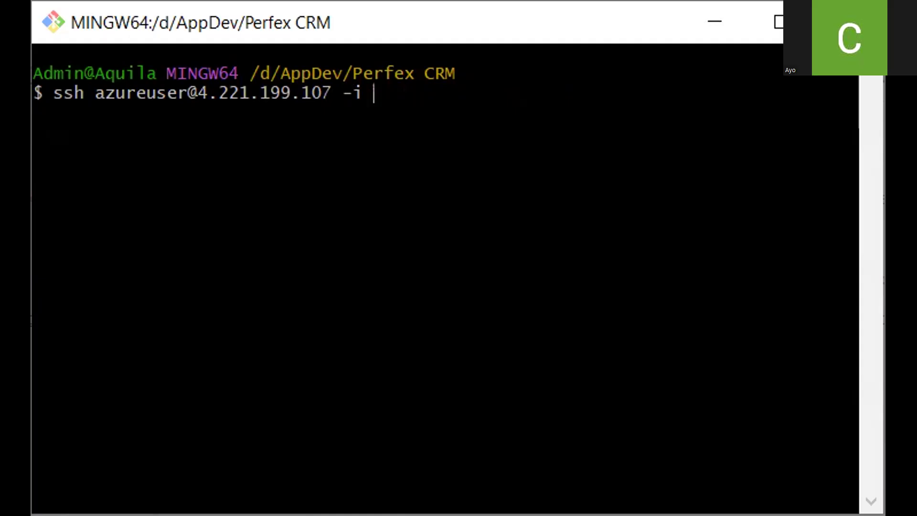
Run ssh with franklyvm_key.pem as the identity file and accept the host fingerprint with yes
{"action": "key", "text": "alt+Tab"}
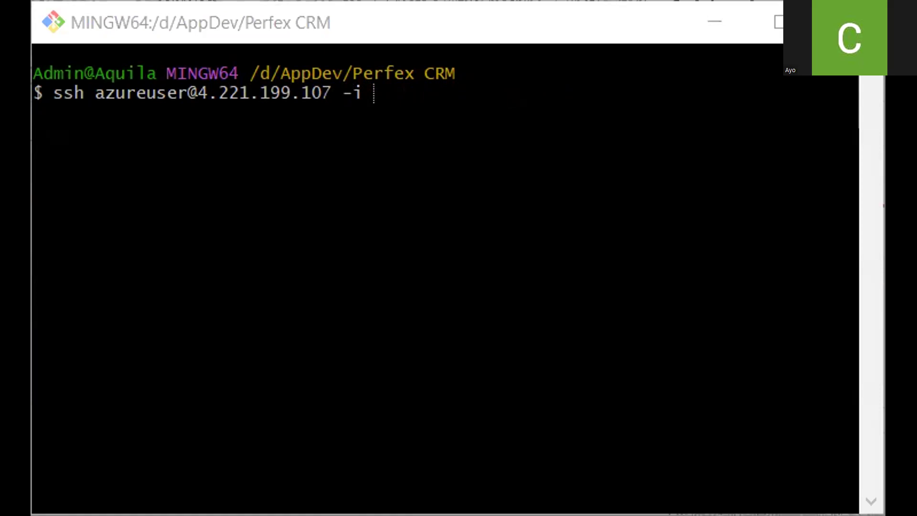
{"action": "key", "text": "alt+Tab"}
{"action": "type", "text": "frankl"}
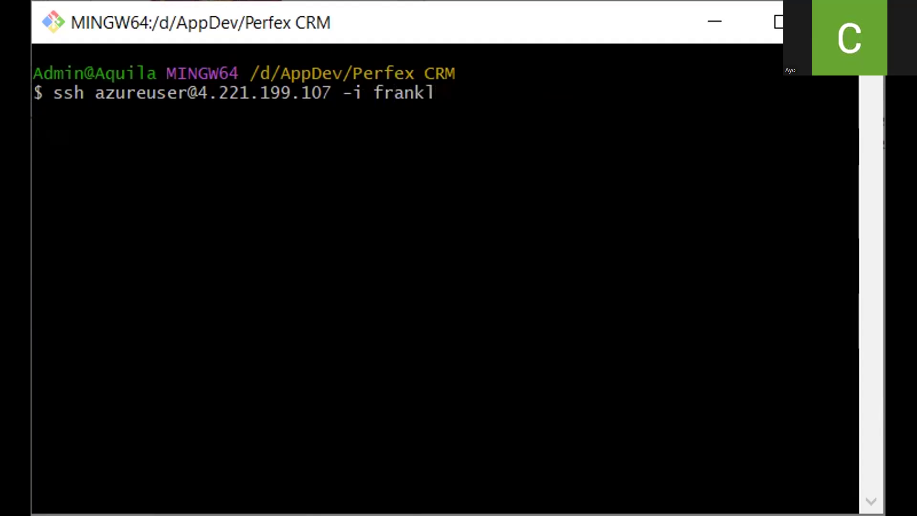
{"action": "key", "text": "Tab"}
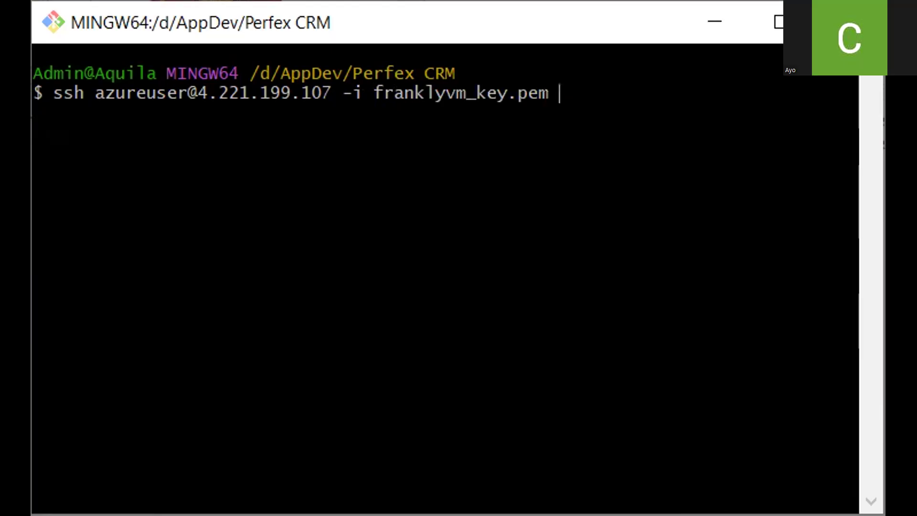
{"action": "key", "text": "Return"}
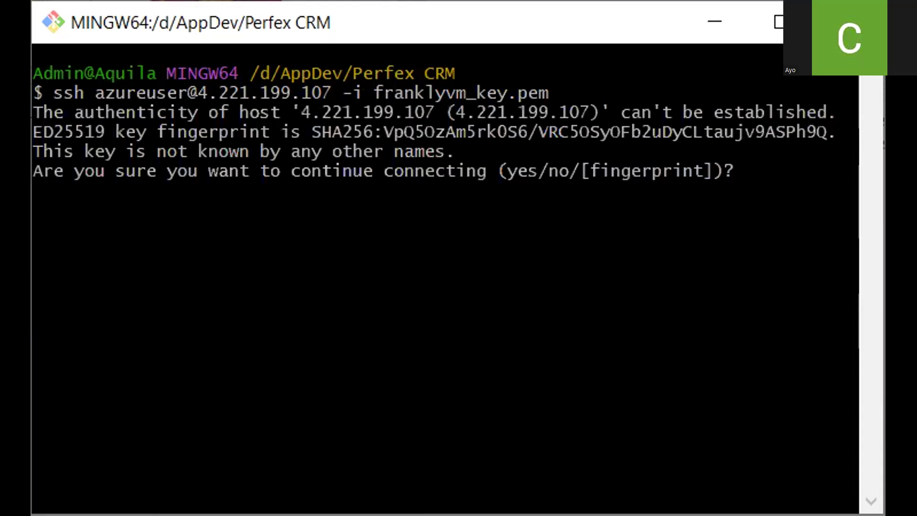
{"action": "type", "text": "yes"}
{"action": "key", "text": "Return"}
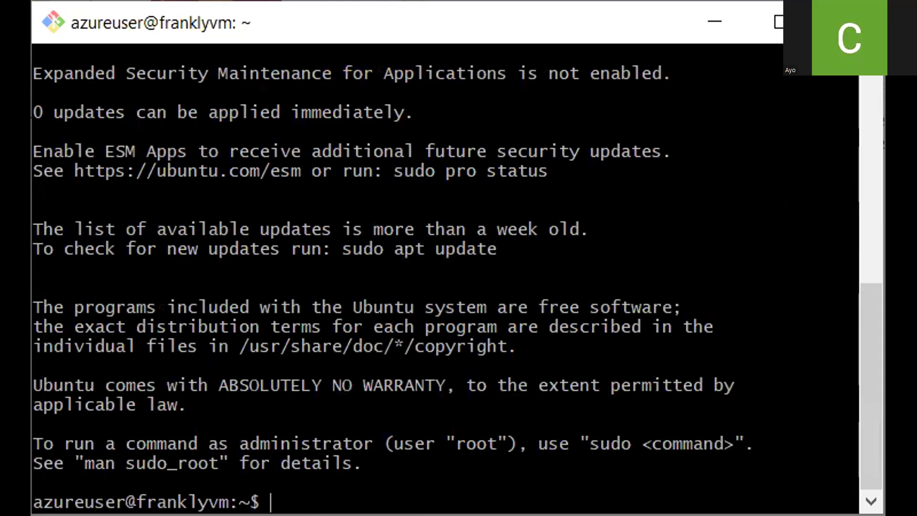
Check the current working directory and logged-in user on the VM with pwd and whoami
{"action": "type", "text": "pwd"}
{"action": "key", "text": "Return"}
{"action": "type", "text": "whoami"}
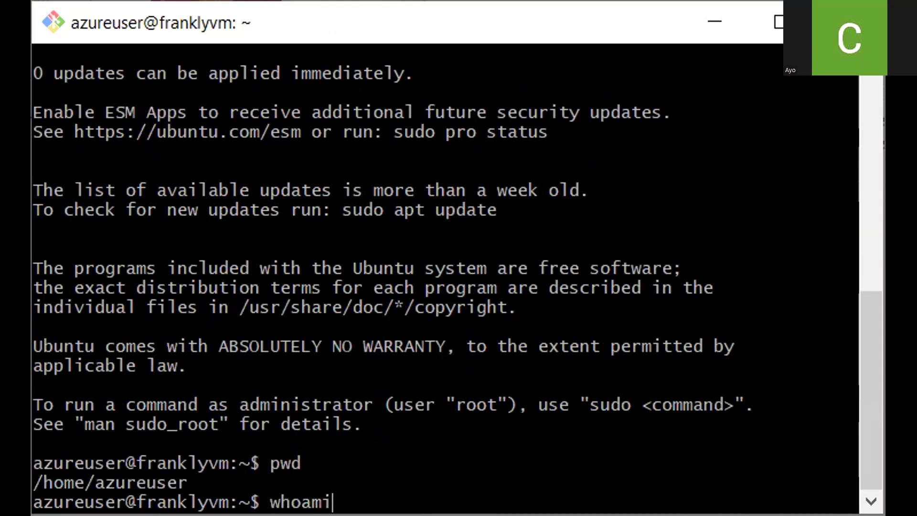
{"action": "key", "text": "Return"}
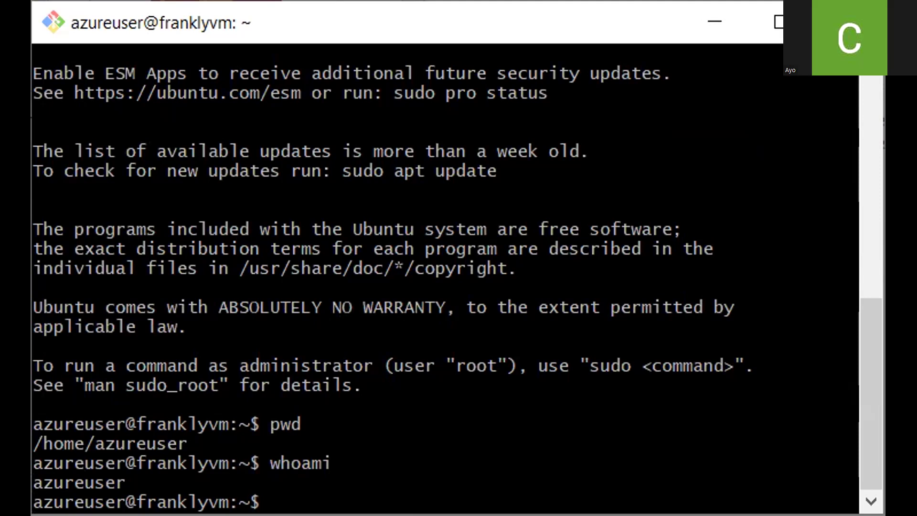
Refresh the VM's package lists with sudo apt update
{"action": "key", "text": "alt+Tab"}
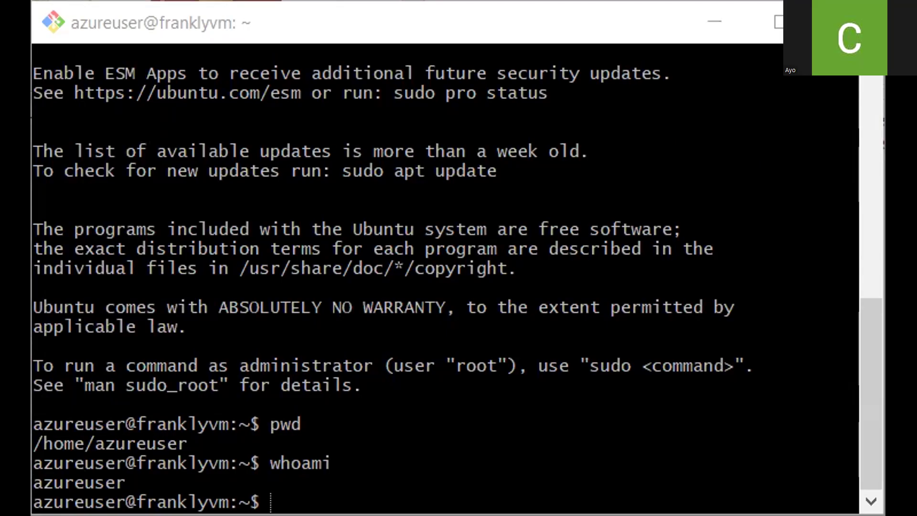
{"action": "key", "text": "alt+Tab"}
{"action": "type", "text": "sud"}
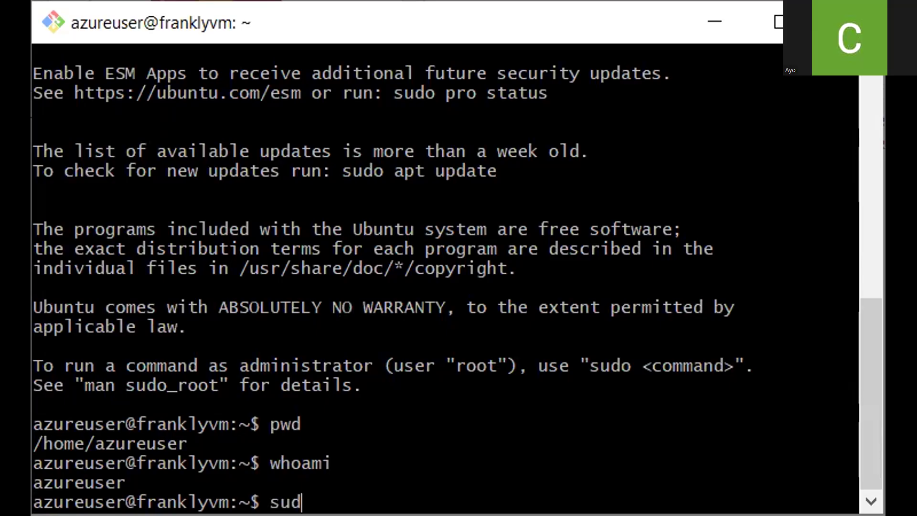
{"action": "type", "text": "o apt update"}
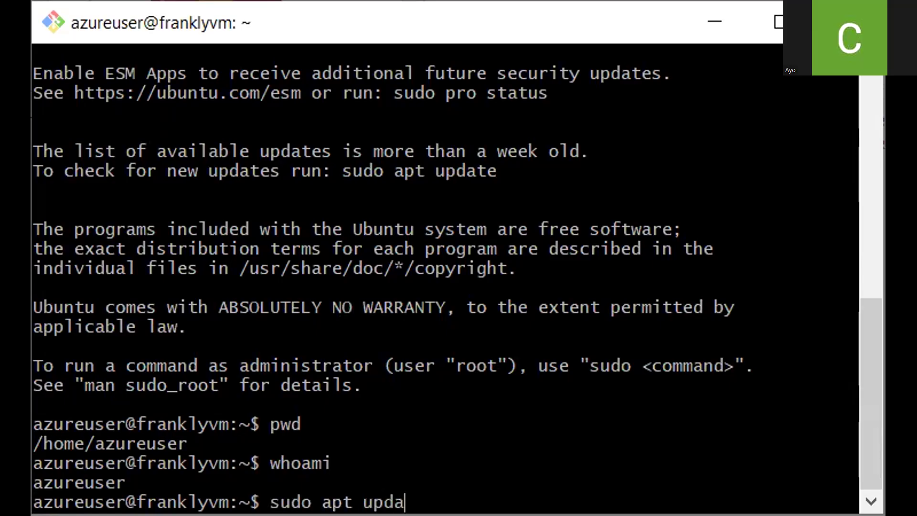
{"action": "key", "text": "Return"}
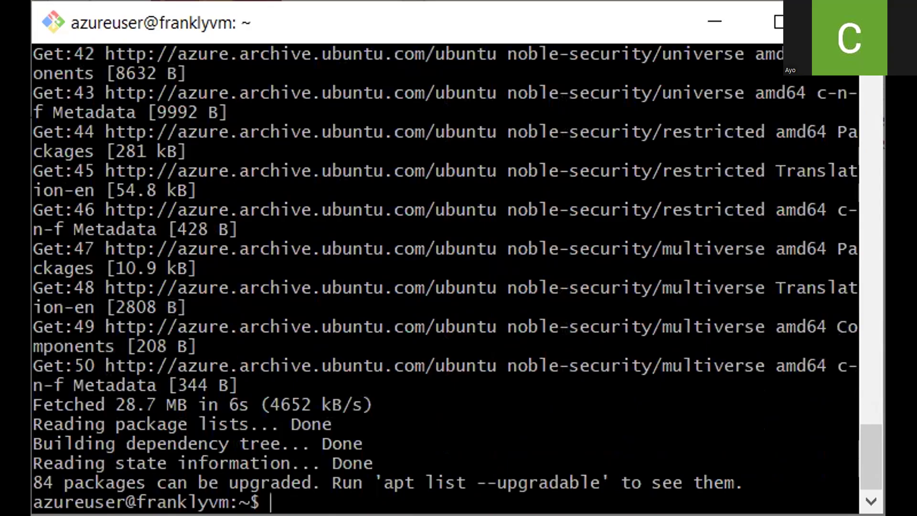
Install php with the php-cli, fpm, json, common, mysql, zip, gd, mbstring, curl, xml, pear, bcmath and imap packages via apt, answering y
{"action": "right_click", "coordinate": [310, 499]}
{"action": "left_click", "coordinate": [326, 475]}
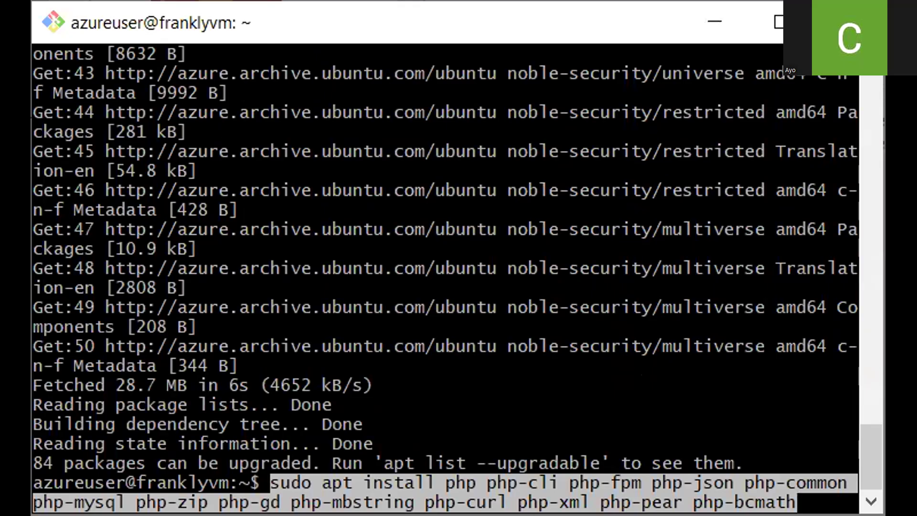
{"action": "key", "text": "Right"}
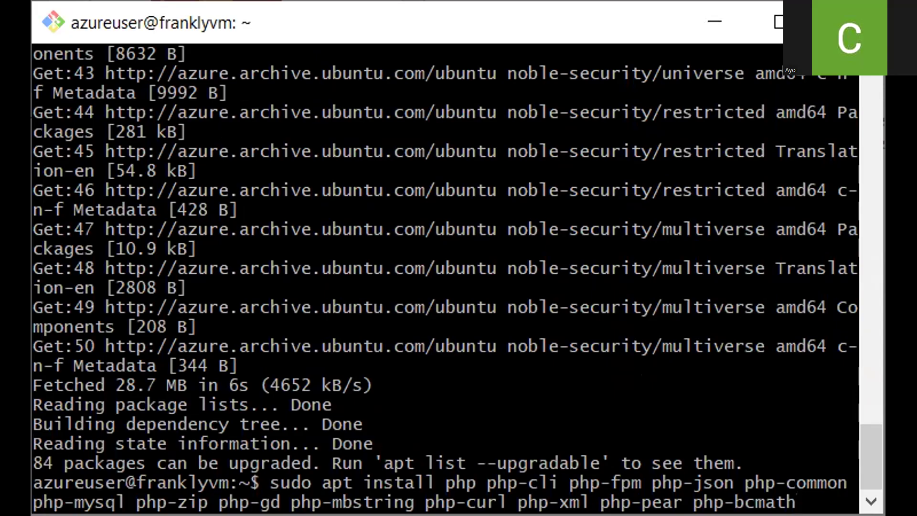
{"action": "type", "text": "php-imap"}
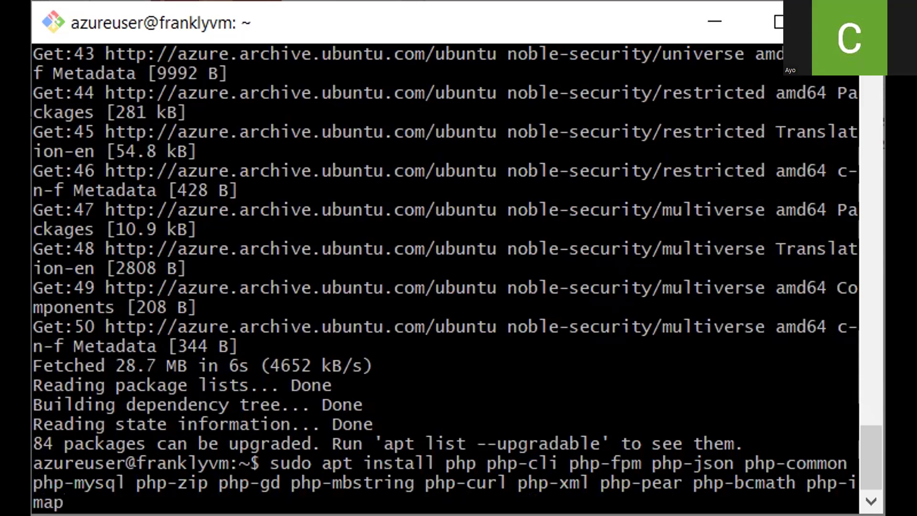
{"action": "key", "text": "Return"}
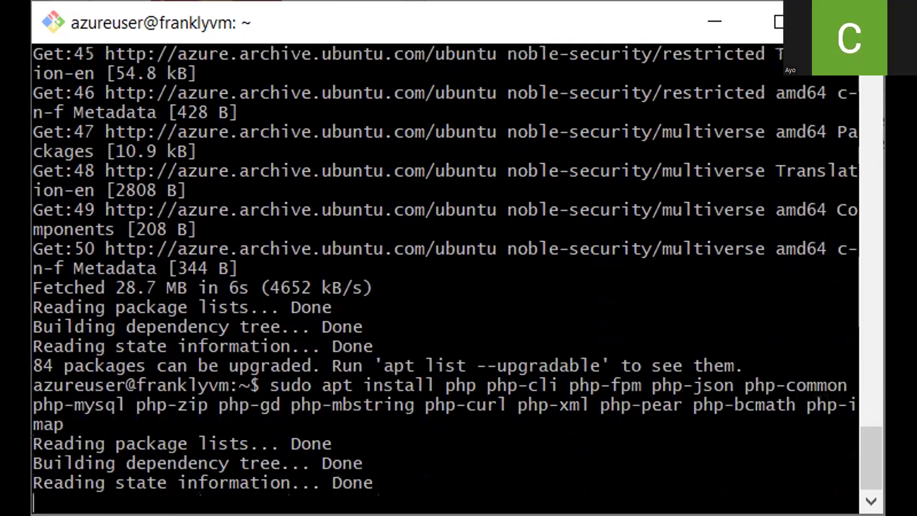
{"action": "type", "text": "y"}
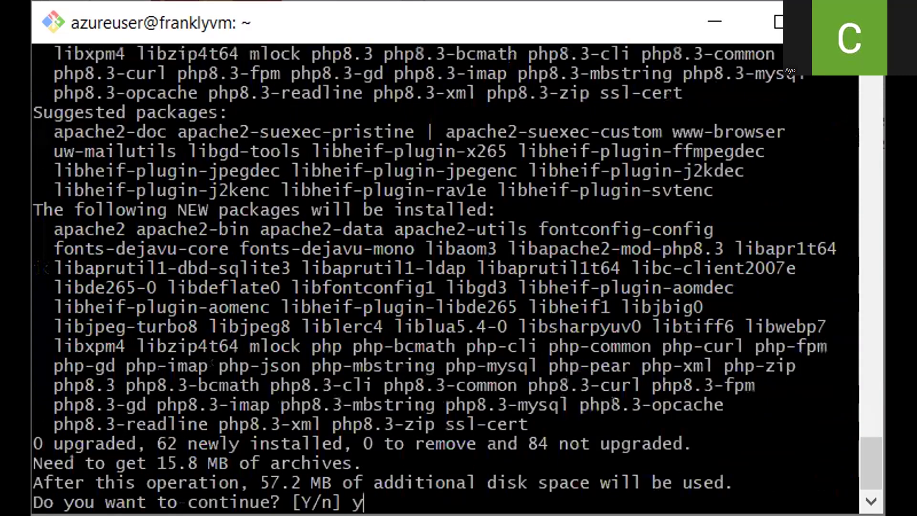
{"action": "key", "text": "Return"}
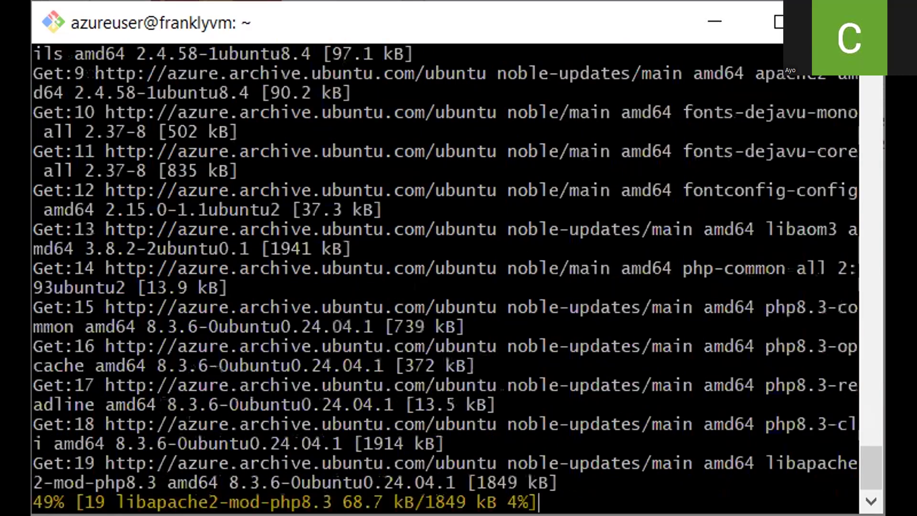
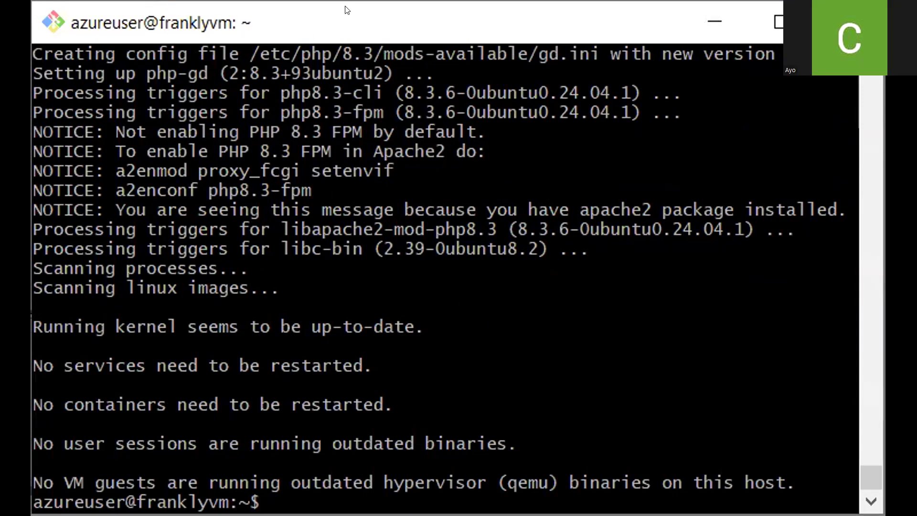
List the VM's home directory and create a folder named apps with mkdir
{"action": "type", "text": "ls"}
{"action": "key", "text": "Return"}
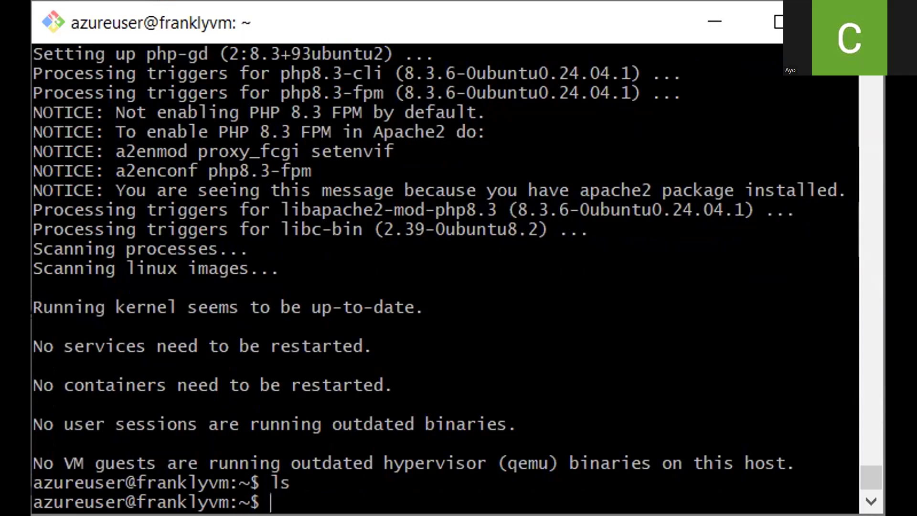
{"action": "type", "text": "mkdir "}
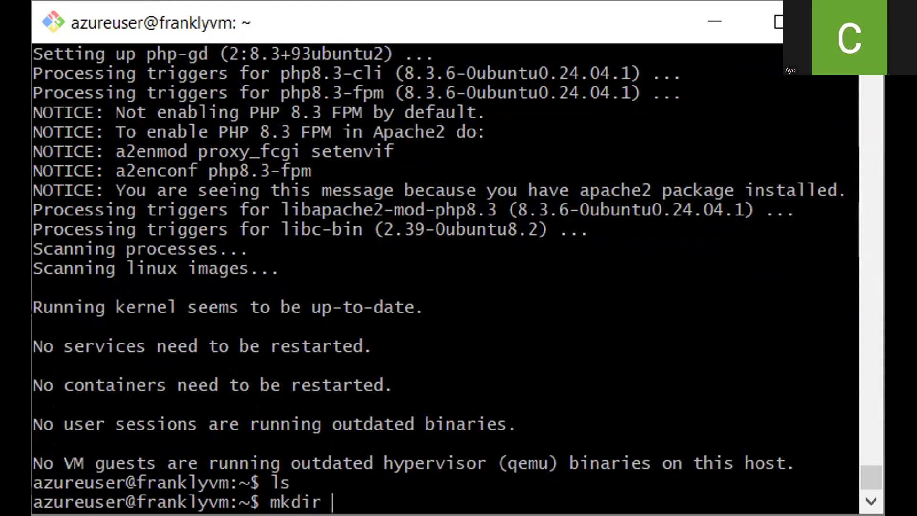
{"action": "type", "text": "apps"}
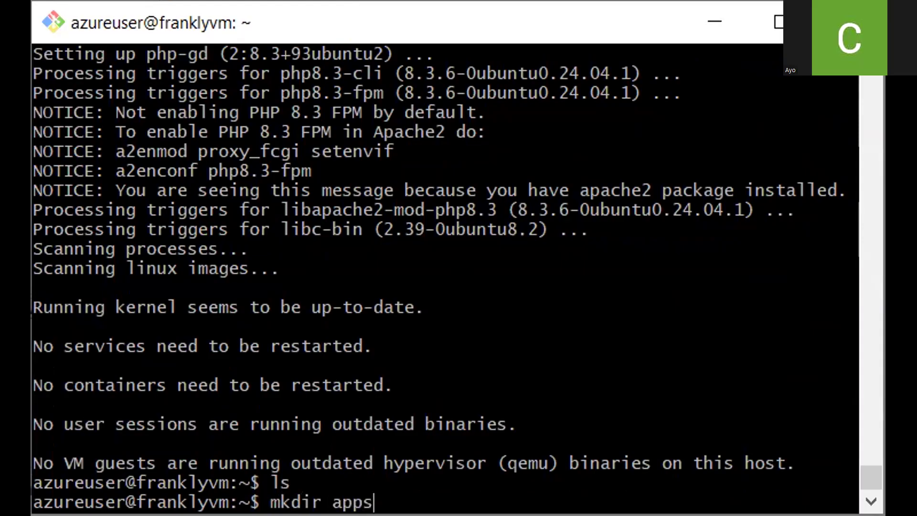
{"action": "key", "text": "Return"}
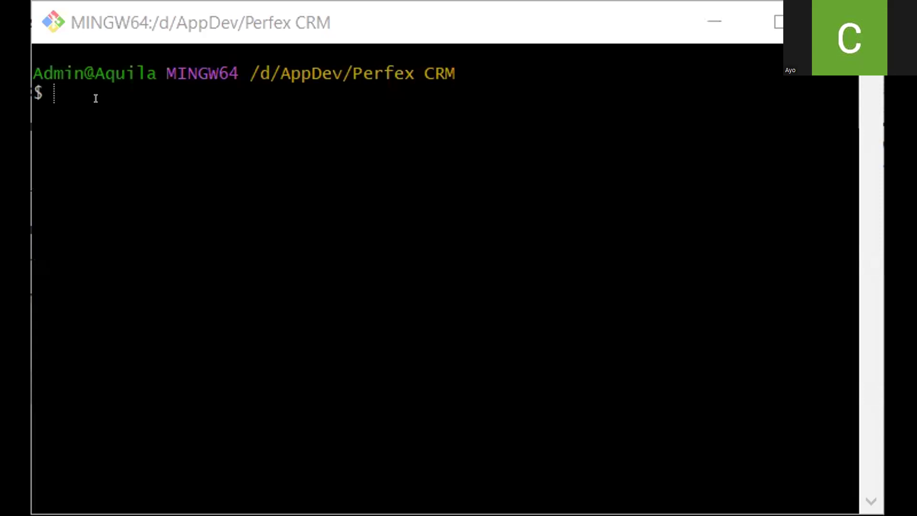
In the local Git Bash terminal, paste the scp upload command and set its identity file to franklyvm_key.pem
{"action": "right_click", "coordinate": [109, 108]}
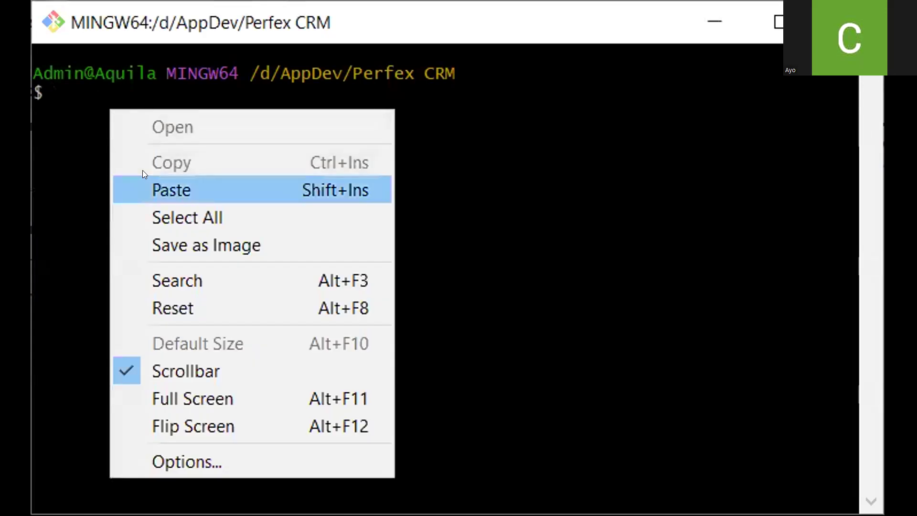
{"action": "left_click", "coordinate": [144, 178]}
{"action": "key", "text": "Left"}
{"action": "key", "text": "Left"}
{"action": "key", "text": "Left"}
{"action": "key", "text": "Left"}
{"action": "key", "text": "Left"}
{"action": "key", "text": "Left"}
{"action": "key", "text": "Left"}
{"action": "key", "text": "Left"}
{"action": "key", "text": "Left"}
{"action": "key", "text": "Left"}
{"action": "key", "text": "Left"}
{"action": "key", "text": "Left"}
{"action": "key", "text": "Left"}
{"action": "key", "text": "Left"}
{"action": "key", "text": "Left"}
{"action": "key", "text": "Left"}
{"action": "key", "text": "Left"}
{"action": "key", "text": "Left"}
{"action": "key", "text": "Left"}
{"action": "key", "text": "Left"}
{"action": "key", "text": "Left"}
{"action": "key", "text": "Left"}
{"action": "key", "text": "Left"}
{"action": "key", "text": "Left"}
{"action": "key", "text": "Left"}
{"action": "key", "text": "Left"}
{"action": "key", "text": "Left"}
{"action": "key", "text": "Left"}
{"action": "key", "text": "Left"}
{"action": "key", "text": "Left"}
{"action": "key", "text": "Left"}
{"action": "key", "text": "Left"}
{"action": "key", "text": "Left"}
{"action": "key", "text": "Left"}
{"action": "key", "text": "Left"}
{"action": "key", "text": "Left"}
{"action": "key", "text": "Left"}
{"action": "key", "text": "Left"}
{"action": "key", "text": "Left"}
{"action": "key", "text": "Left"}
{"action": "key", "text": "Left"}
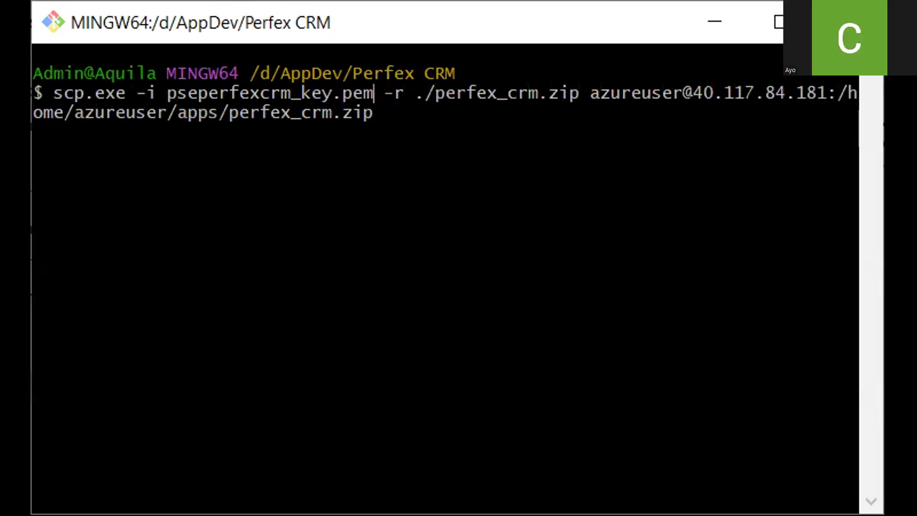
{"action": "key", "text": "BackSpace"}
{"action": "key", "text": "BackSpace"}
{"action": "key", "text": "BackSpace"}
{"action": "key", "text": "BackSpace"}
{"action": "key", "text": "BackSpace"}
{"action": "key", "text": "BackSpace"}
{"action": "key", "text": "BackSpace"}
{"action": "key", "text": "BackSpace"}
{"action": "key", "text": "BackSpace"}
{"action": "key", "text": "BackSpace"}
{"action": "key", "text": "BackSpace"}
{"action": "key", "text": "BackSpace"}
{"action": "key", "text": "BackSpace"}
{"action": "key", "text": "BackSpace"}
{"action": "key", "text": "BackSpace"}
{"action": "key", "text": "BackSpace"}
{"action": "key", "text": "BackSpace"}
{"action": "key", "text": "BackSpace"}
{"action": "key", "text": "BackSpace"}
{"action": "key", "text": "BackSpace"}
{"action": "type", "text": "frank"}
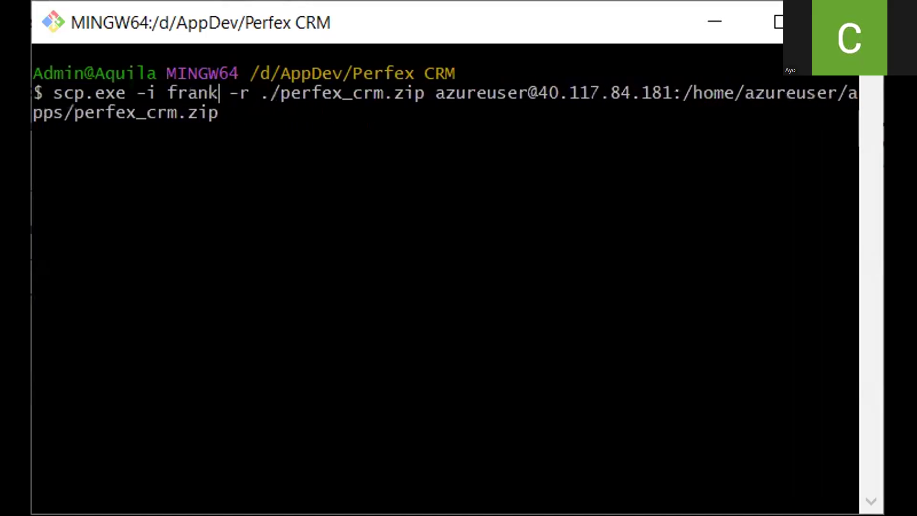
{"action": "key", "text": "Tab"}
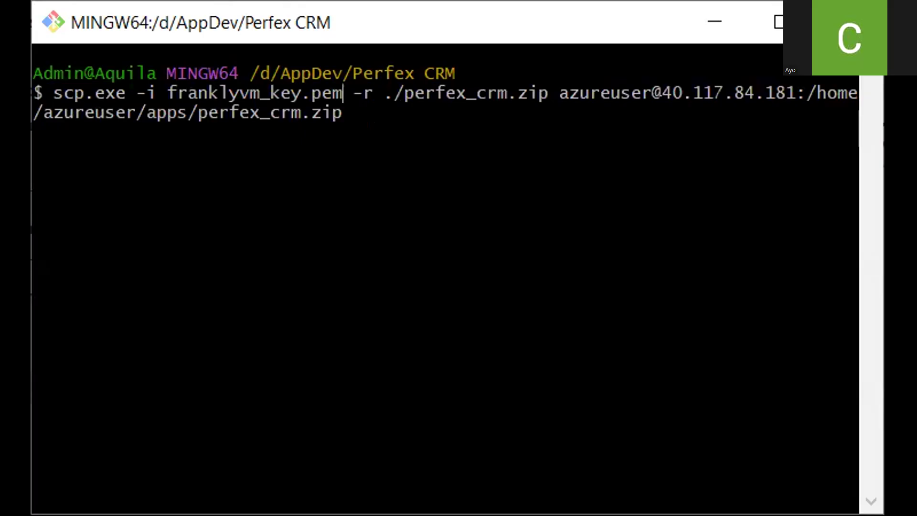
Set the scp target host to 4.221.199.107 and destination to /home/azureuser/apps/, then run the upload of perfex_crm.zip
{"action": "key", "text": "Right"}
{"action": "key", "text": "Right"}
{"action": "key", "text": "Right"}
{"action": "key", "text": "Right"}
{"action": "key", "text": "Right"}
{"action": "key", "text": "Right"}
{"action": "key", "text": "Right"}
{"action": "key", "text": "Right"}
{"action": "key", "text": "Right"}
{"action": "key", "text": "Right"}
{"action": "key", "text": "Right"}
{"action": "key", "text": "Right"}
{"action": "key", "text": "Right"}
{"action": "key", "text": "Right"}
{"action": "key", "text": "Right"}
{"action": "key", "text": "Right"}
{"action": "key", "text": "Right"}
{"action": "key", "text": "Right"}
{"action": "key", "text": "Right"}
{"action": "key", "text": "Right"}
{"action": "key", "text": "Right"}
{"action": "key", "text": "Right"}
{"action": "key", "text": "Right"}
{"action": "key", "text": "Right"}
{"action": "key", "text": "Right"}
{"action": "key", "text": "Right"}
{"action": "key", "text": "Right"}
{"action": "key", "text": "Right"}
{"action": "key", "text": "Right"}
{"action": "key", "text": "Right"}
{"action": "key", "text": "Right"}
{"action": "key", "text": "Right"}
{"action": "key", "text": "Delete"}
{"action": "key", "text": "Right"}
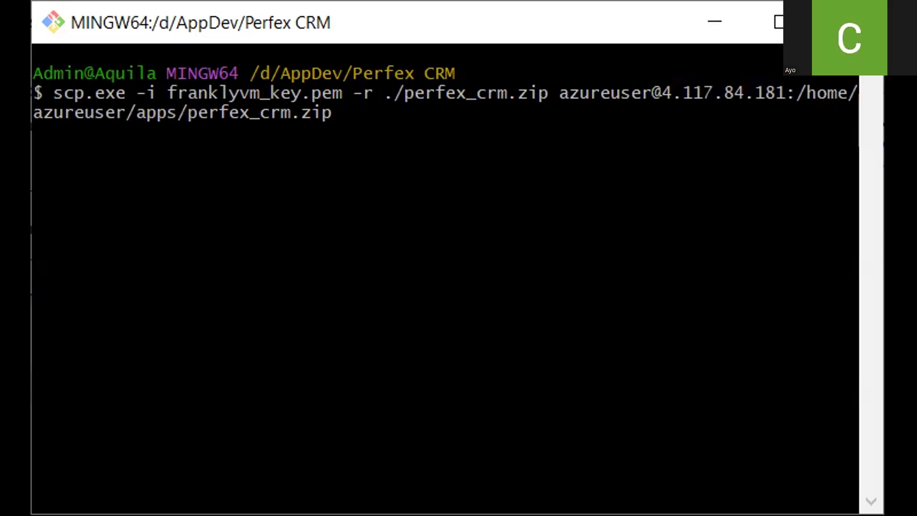
{"action": "key", "text": "alt+Tab"}
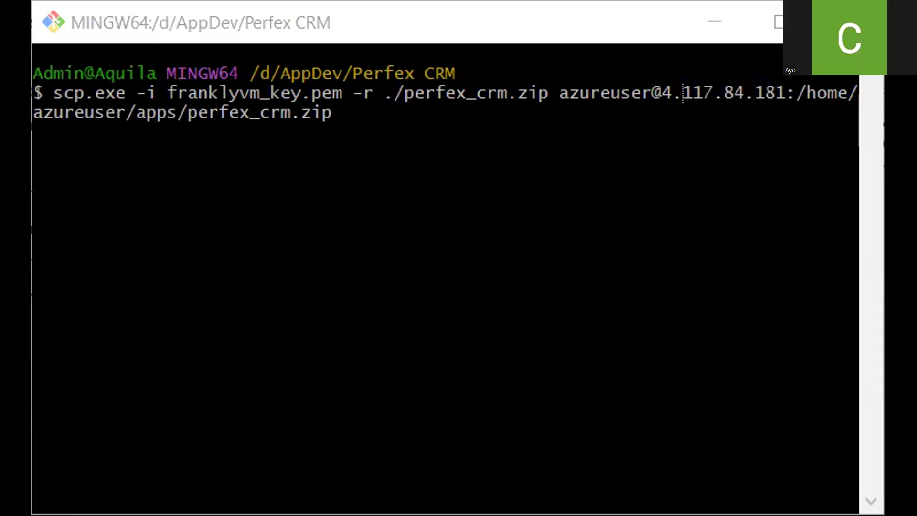
{"action": "key", "text": "alt+Tab"}
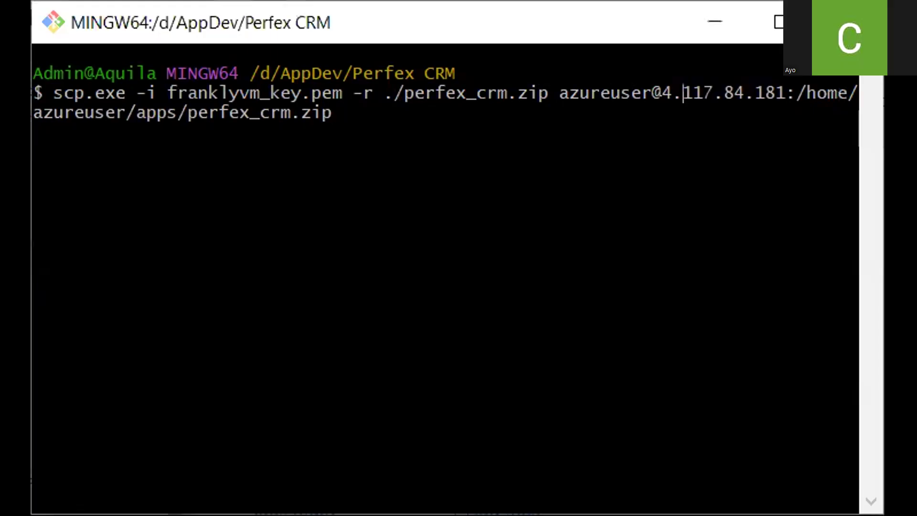
{"action": "key", "text": "Right"}
{"action": "key", "text": "Right"}
{"action": "key", "text": "Right"}
{"action": "key", "text": "BackSpace"}
{"action": "key", "text": "BackSpace"}
{"action": "key", "text": "BackSpace"}
{"action": "type", "text": "221"}
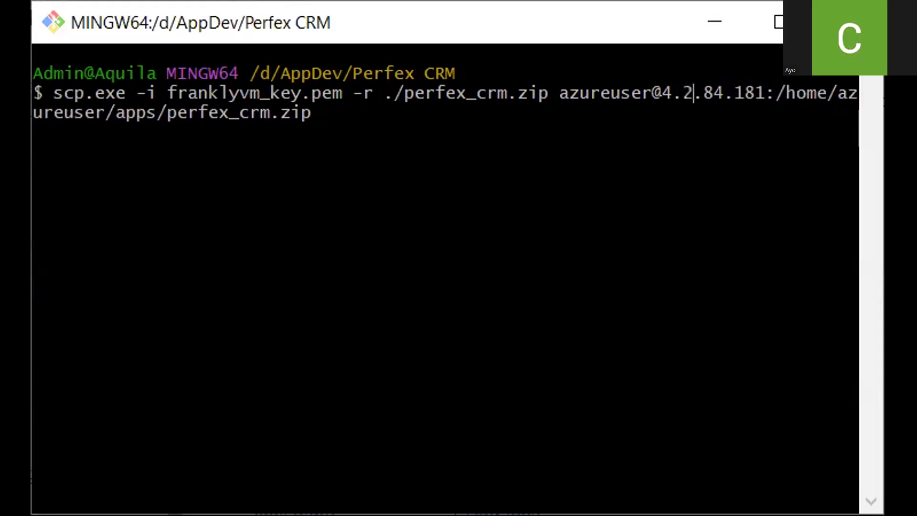
{"action": "key", "text": "Right"}
{"action": "key", "text": "Right"}
{"action": "key", "text": "Right"}
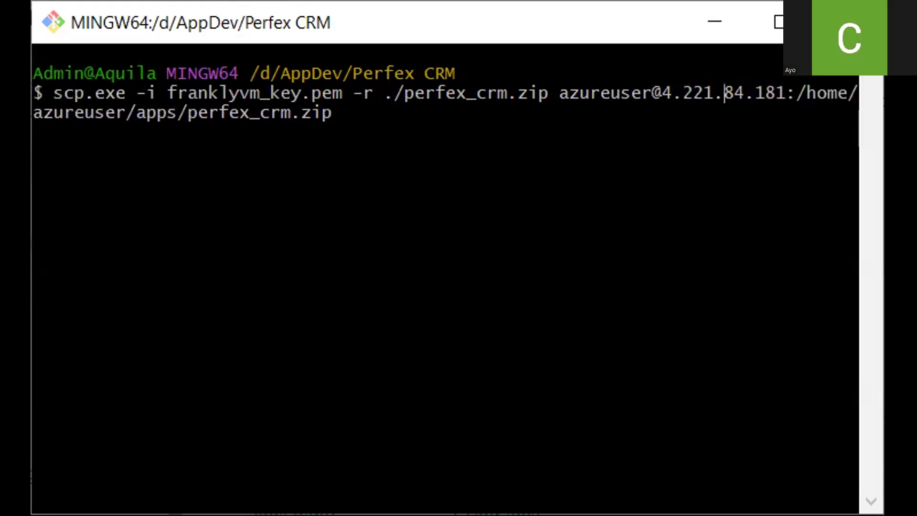
{"action": "key", "text": "BackSpace"}
{"action": "key", "text": "BackSpace"}
{"action": "type", "text": "199"}
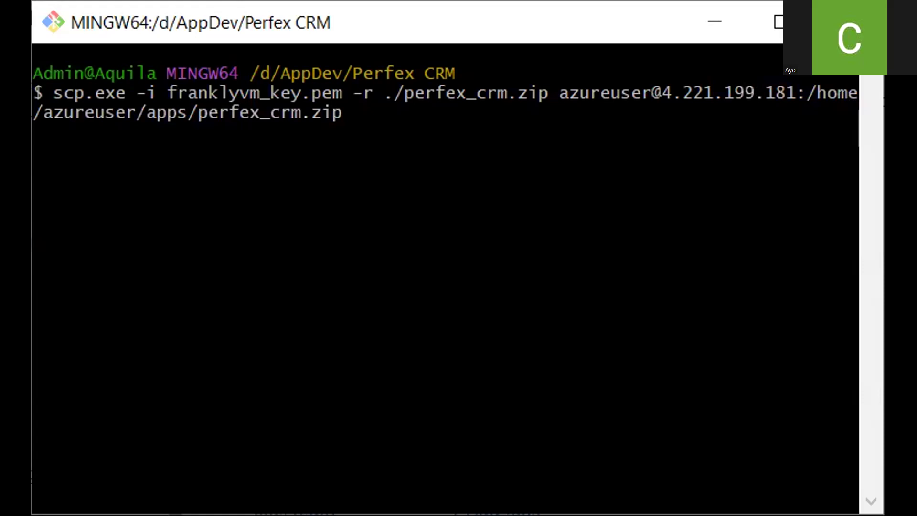
{"action": "key", "text": "Right"}
{"action": "key", "text": "Right"}
{"action": "key", "text": "Right"}
{"action": "key", "text": "Right"}
{"action": "key", "text": "BackSpace"}
{"action": "key", "text": "BackSpace"}
{"action": "type", "text": "07"}
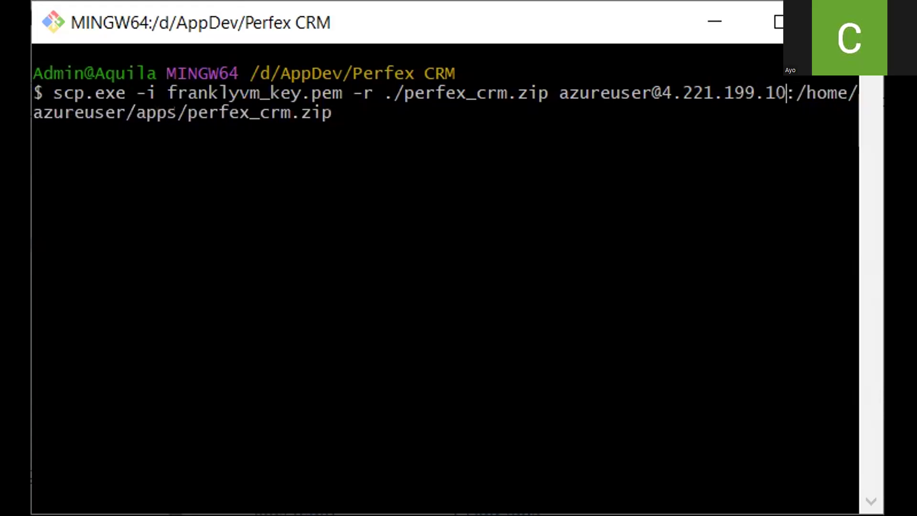
{"action": "key", "text": "Right"}
{"action": "key", "text": "Right"}
{"action": "key", "text": "Right"}
{"action": "key", "text": "Right"}
{"action": "key", "text": "Right"}
{"action": "key", "text": "Right"}
{"action": "key", "text": "Right"}
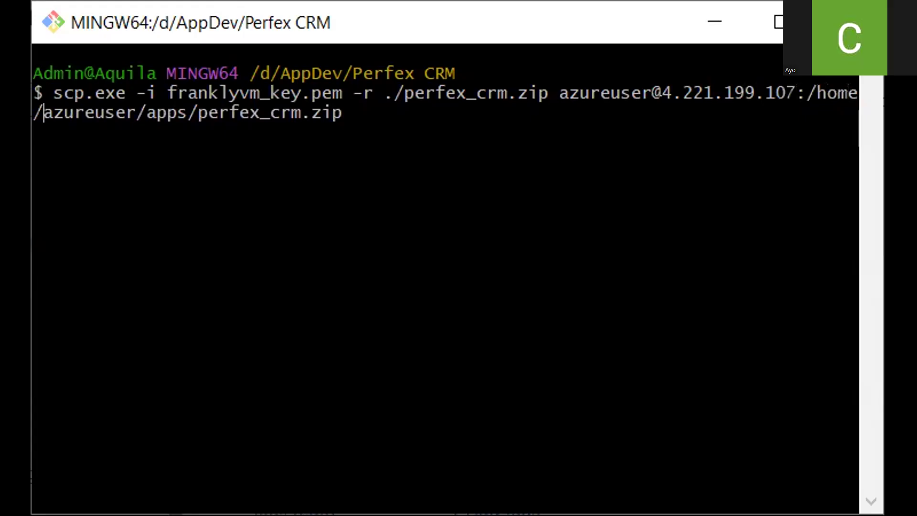
{"action": "key", "text": "Right"}
{"action": "key", "text": "Right"}
{"action": "key", "text": "Right"}
{"action": "key", "text": "Right"}
{"action": "key", "text": "Right"}
{"action": "key", "text": "Right"}
{"action": "key", "text": "Right"}
{"action": "key", "text": "Right"}
{"action": "key", "text": "Right"}
{"action": "key", "text": "Right"}
{"action": "key", "text": "Right"}
{"action": "key", "text": "Right"}
{"action": "key", "text": "Right"}
{"action": "key", "text": "Right"}
{"action": "key", "text": "Right"}
{"action": "key", "text": "Right"}
{"action": "key", "text": "Right"}
{"action": "key", "text": "Right"}
{"action": "key", "text": "Right"}
{"action": "key", "text": "Right"}
{"action": "key", "text": "Right"}
{"action": "key", "text": "Right"}
{"action": "key", "text": "Right"}
{"action": "key", "text": "Right"}
{"action": "key", "text": "Right"}
{"action": "key", "text": "Right"}
{"action": "key", "text": "Right"}
{"action": "key", "text": "Right"}
{"action": "key", "text": "Right"}
{"action": "key", "text": "BackSpace"}
{"action": "key", "text": "BackSpace"}
{"action": "key", "text": "BackSpace"}
{"action": "key", "text": "BackSpace"}
{"action": "key", "text": "BackSpace"}
{"action": "key", "text": "BackSpace"}
{"action": "key", "text": "BackSpace"}
{"action": "key", "text": "BackSpace"}
{"action": "key", "text": "BackSpace"}
{"action": "key", "text": "BackSpace"}
{"action": "key", "text": "BackSpace"}
{"action": "key", "text": "BackSpace"}
{"action": "key", "text": "BackSpace"}
{"action": "key", "text": "BackSpace"}
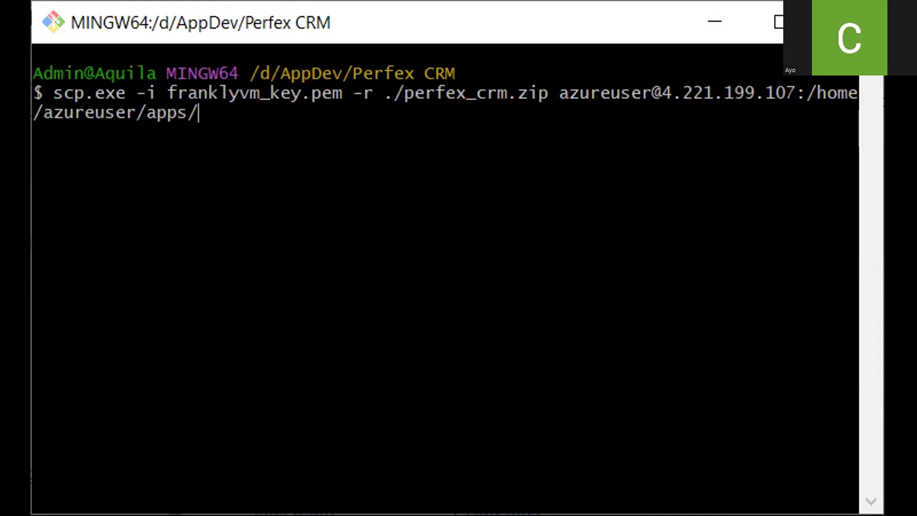
{"action": "key", "text": "Return"}
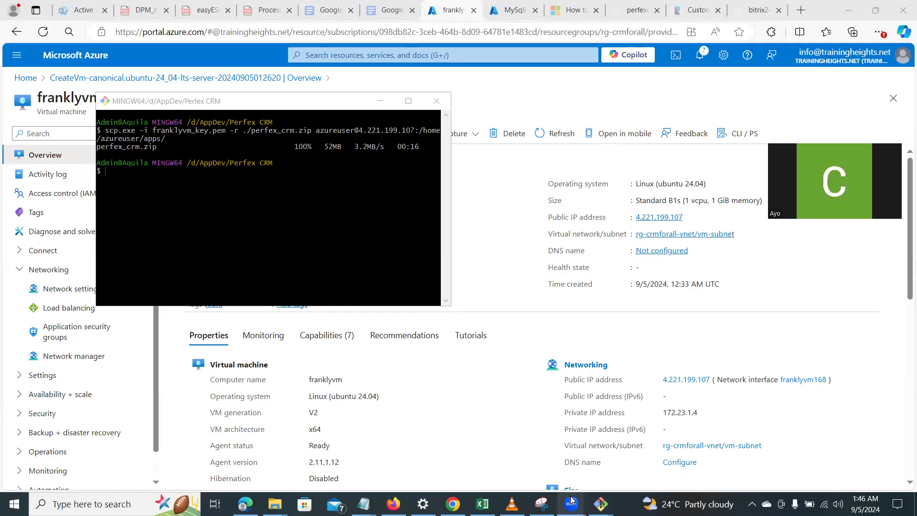
Switch back to the VM's SSH session, change into the apps directory and list its contents
{"action": "mouse_move", "coordinate": [601, 504]}
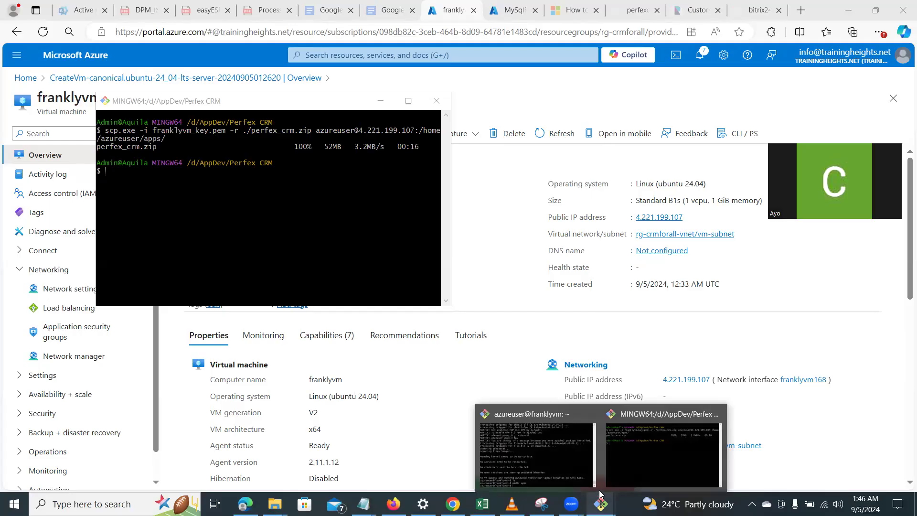
{"action": "left_click", "coordinate": [563, 454]}
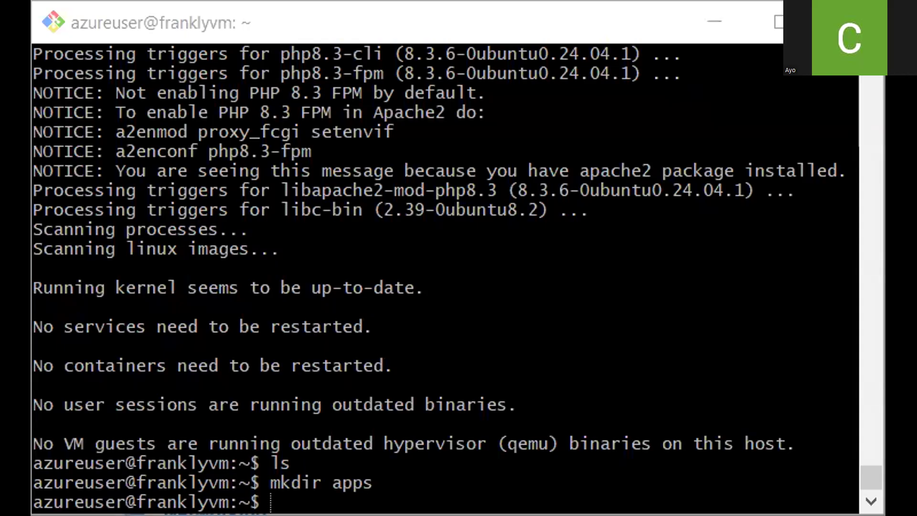
{"action": "type", "text": "cd "}
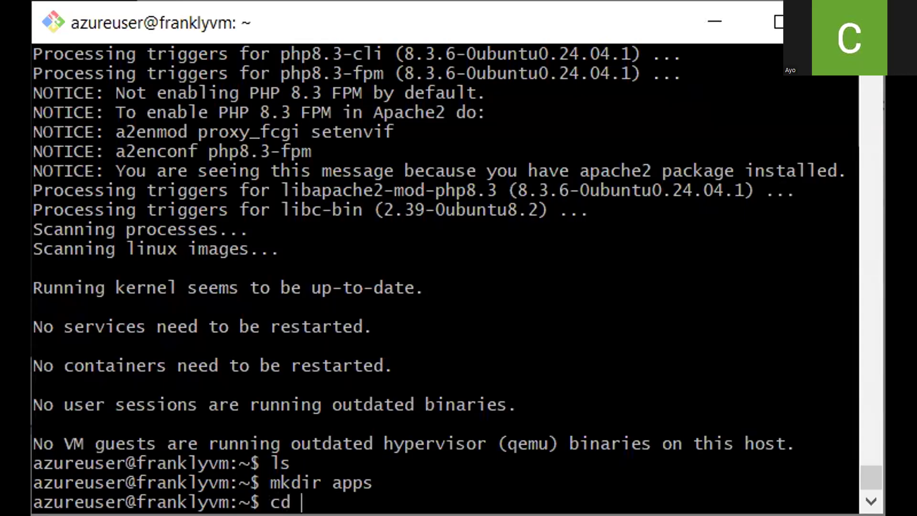
{"action": "type", "text": "app"}
{"action": "key", "text": "Tab"}
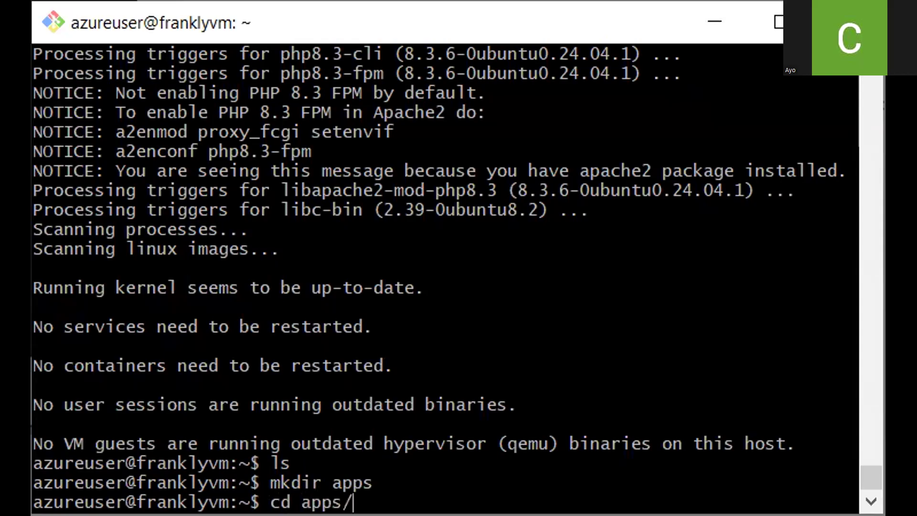
{"action": "key", "text": "Return"}
{"action": "type", "text": "ls"}
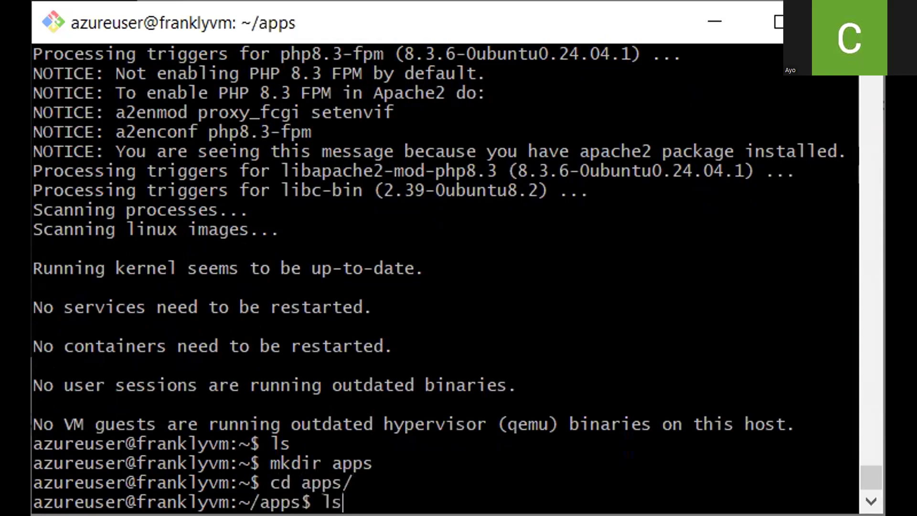
{"action": "key", "text": "Return"}
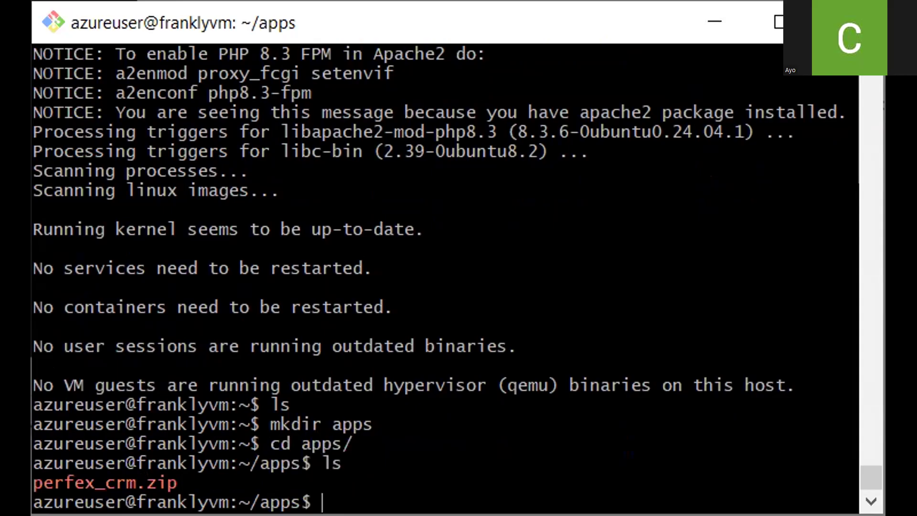
Install the unzip package on the VM with sudo apt install unzip
{"action": "type", "text": "udo apt"}
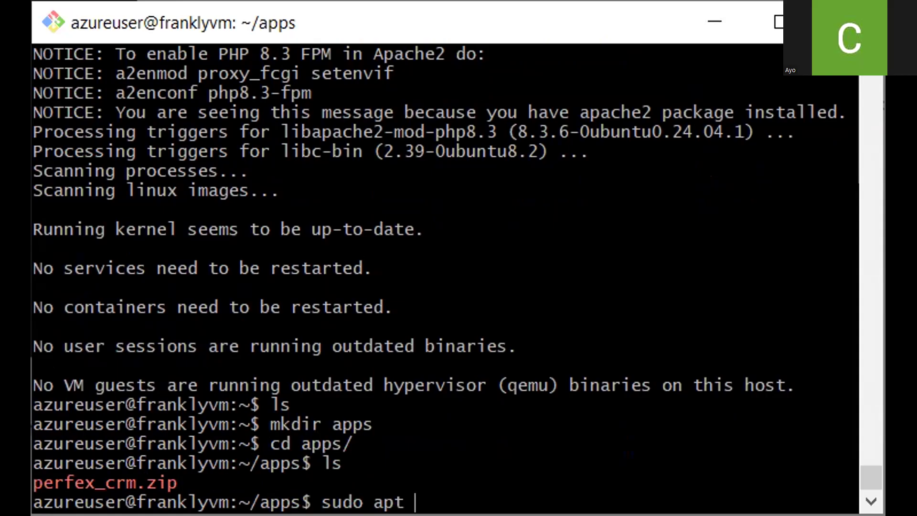
{"action": "type", "text": "install "}
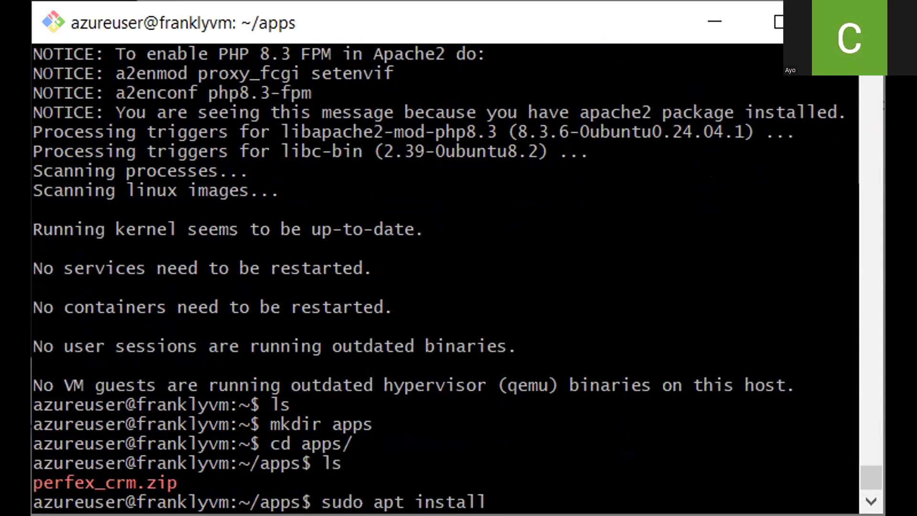
{"action": "type", "text": "unzip"}
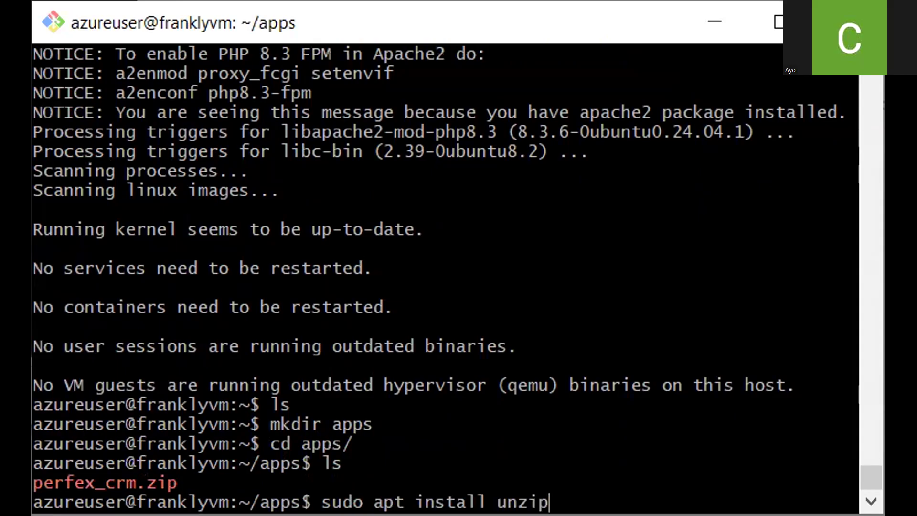
{"action": "key", "text": "Return"}
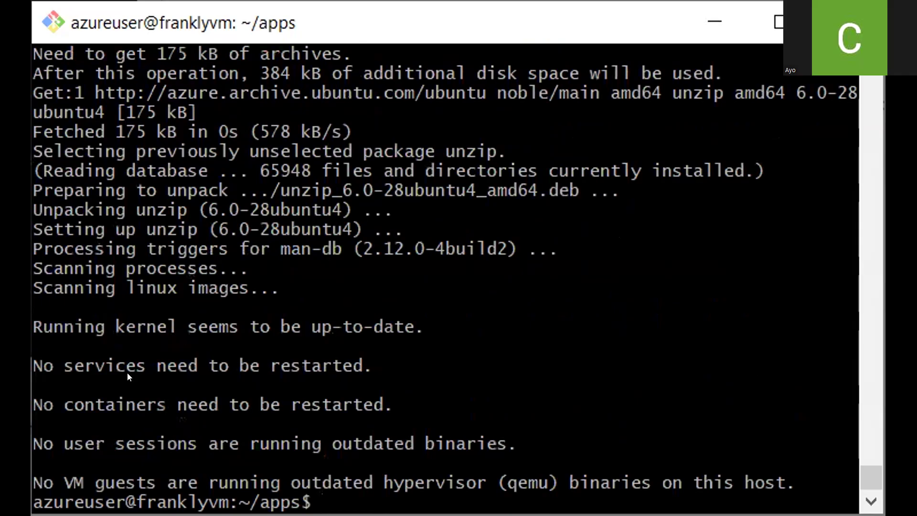
Move perfex_crm.zip into /var/www/html/ with sudo mv
{"action": "key", "text": "alt+Tab"}
{"action": "right_click", "coordinate": [363, 502]}
{"action": "left_click", "coordinate": [443, 210]}
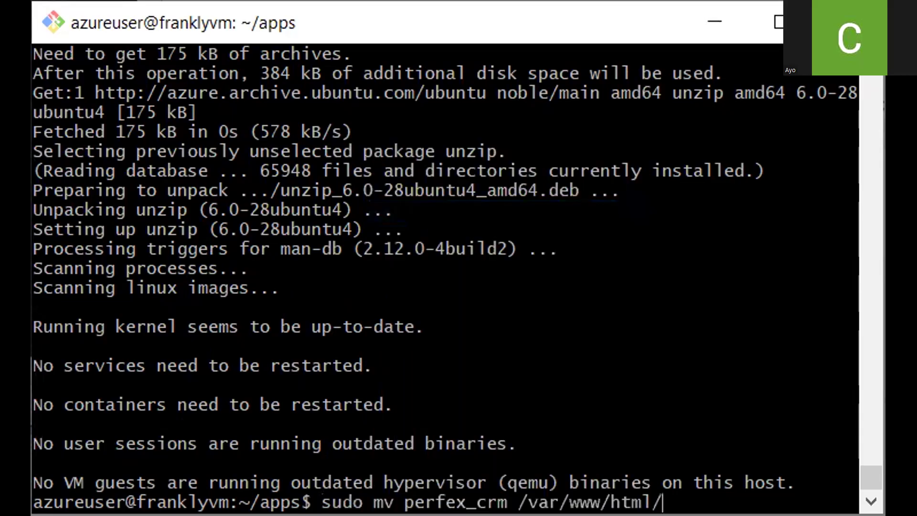
{"action": "key", "text": "Left"}
{"action": "key", "text": "Left"}
{"action": "key", "text": "Left"}
{"action": "key", "text": "Left"}
{"action": "key", "text": "Left"}
{"action": "key", "text": "Left"}
{"action": "key", "text": "Left"}
{"action": "key", "text": "Left"}
{"action": "key", "text": "Left"}
{"action": "key", "text": "Left"}
{"action": "key", "text": "Left"}
{"action": "key", "text": "Left"}
{"action": "key", "text": "Left"}
{"action": "key", "text": "Left"}
{"action": "key", "text": "Left"}
{"action": "key", "text": "BackSpace"}
{"action": "key", "text": "BackSpace"}
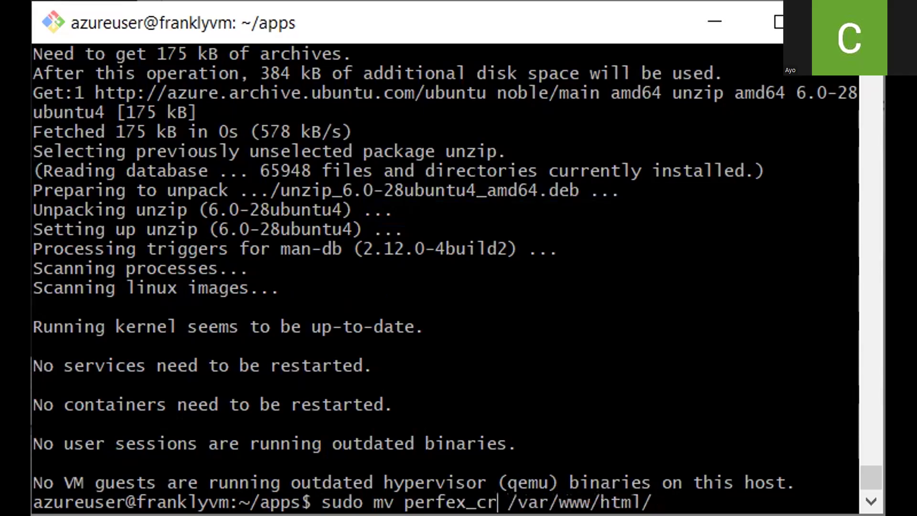
{"action": "key", "text": "Tab"}
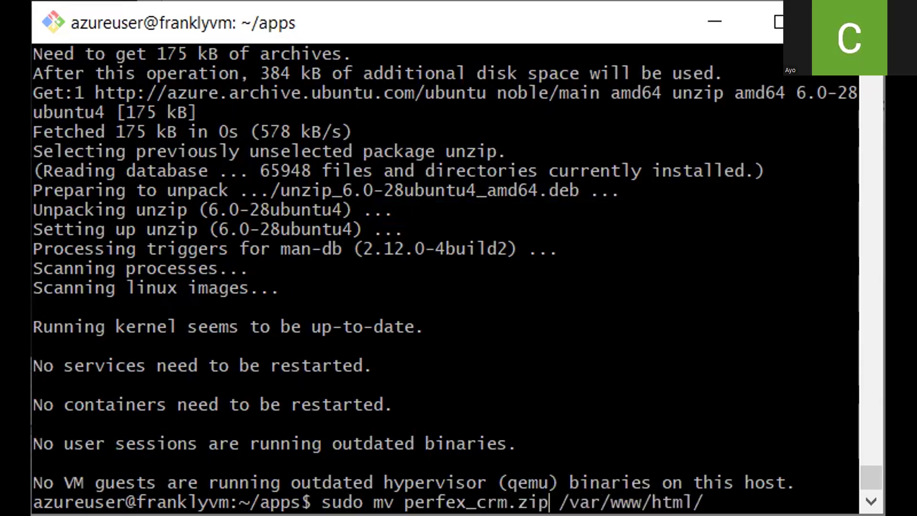
{"action": "key", "text": "Right"}
{"action": "key", "text": "Right"}
{"action": "key", "text": "Right"}
{"action": "key", "text": "Right"}
{"action": "key", "text": "Right"}
{"action": "key", "text": "Right"}
{"action": "key", "text": "Right"}
{"action": "key", "text": "Right"}
{"action": "key", "text": "Right"}
{"action": "key", "text": "Right"}
{"action": "key", "text": "Right"}
{"action": "key", "text": "Right"}
{"action": "key", "text": "Right"}
{"action": "key", "text": "Right"}
{"action": "key", "text": "Right"}
{"action": "key", "text": "Return"}
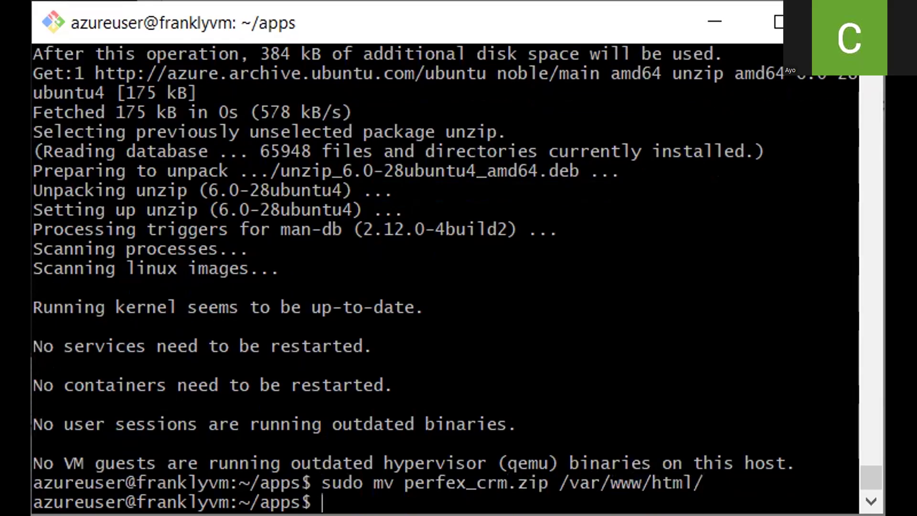
Change into /var/www/html and list its contents
{"action": "type", "text": "ls"}
{"action": "key", "text": "Return"}
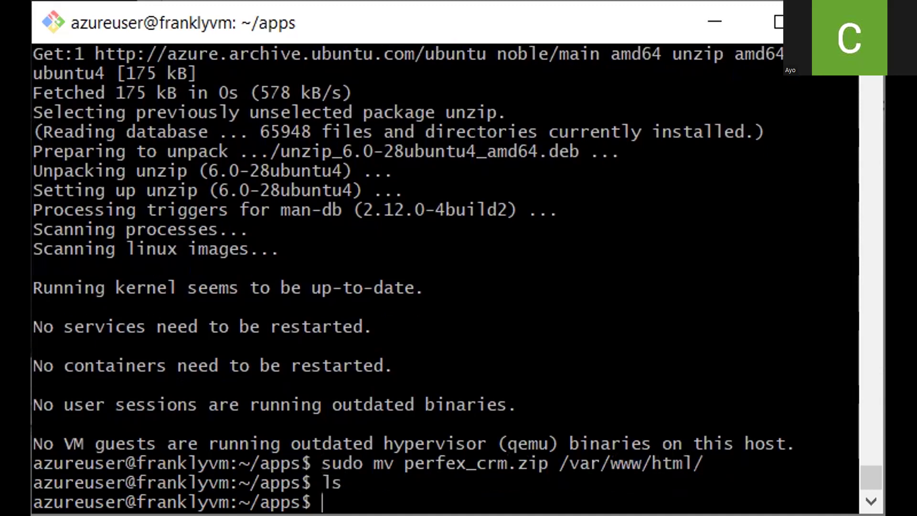
{"action": "type", "text": "cd /var/www/"}
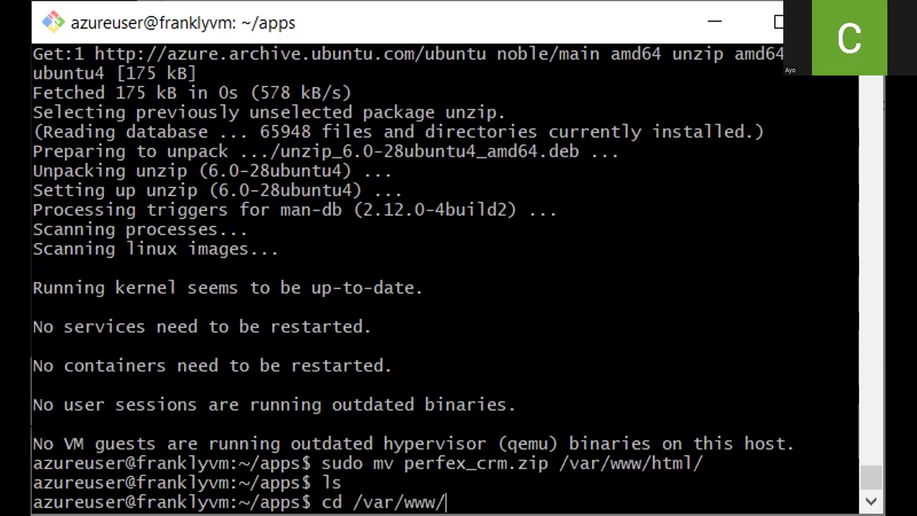
{"action": "type", "text": "html"}
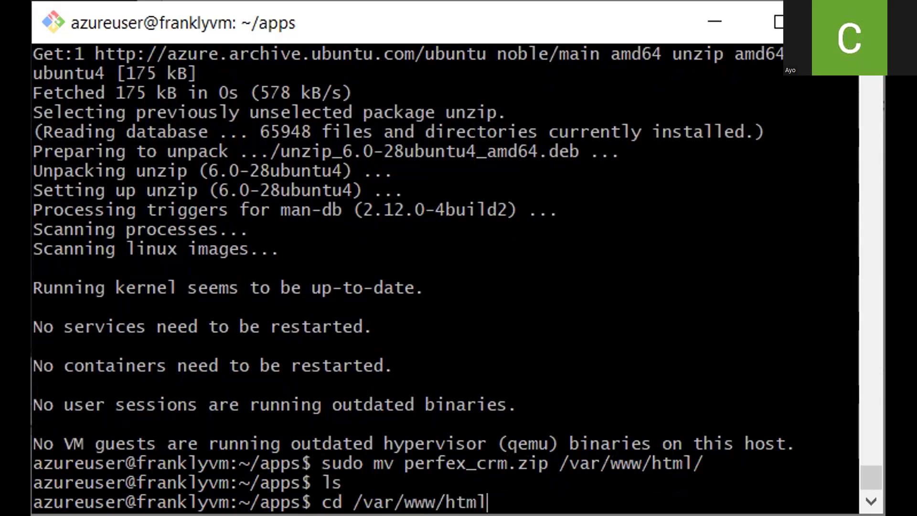
{"action": "key", "text": "Return"}
{"action": "type", "text": "ls"}
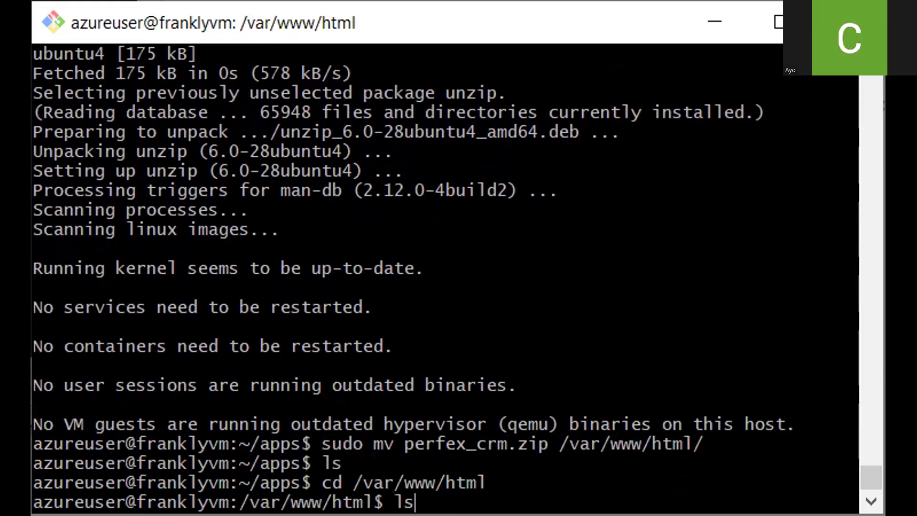
{"action": "key", "text": "Return"}
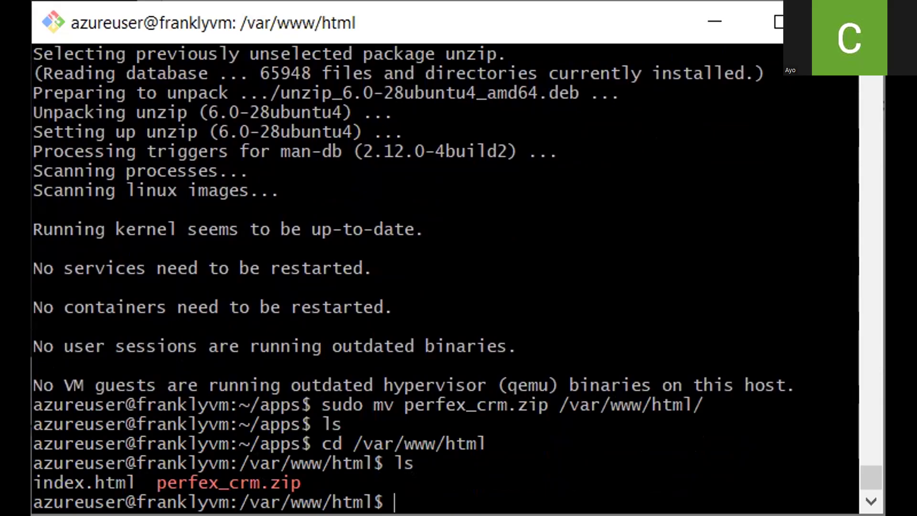
Extract perfex_crm.zip in /var/www/html with sudo unzip and list the directory
{"action": "type", "text": "sudo unz"}
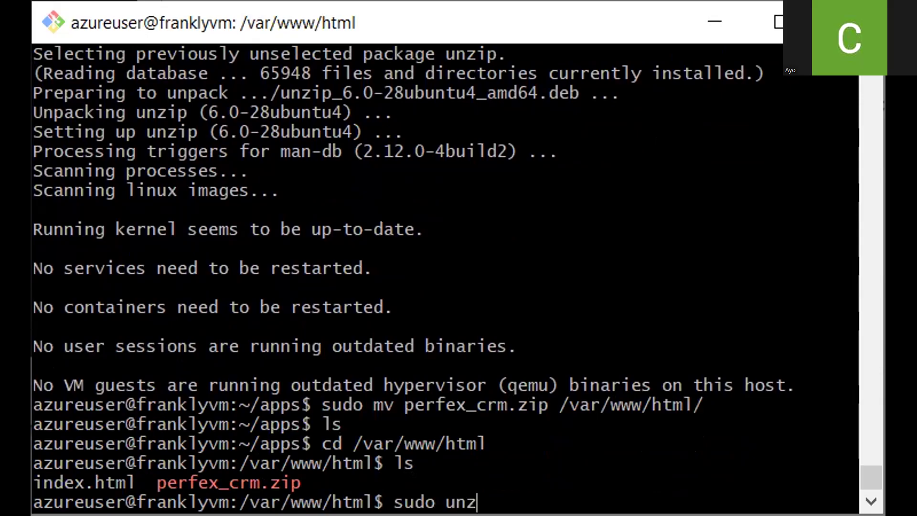
{"action": "type", "text": "ip per"}
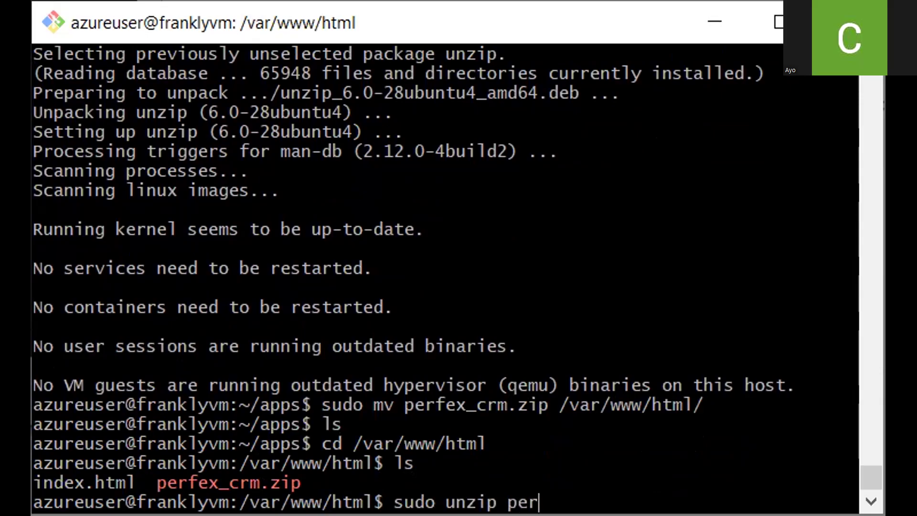
{"action": "type", "text": "f"}
{"action": "key", "text": "Tab"}
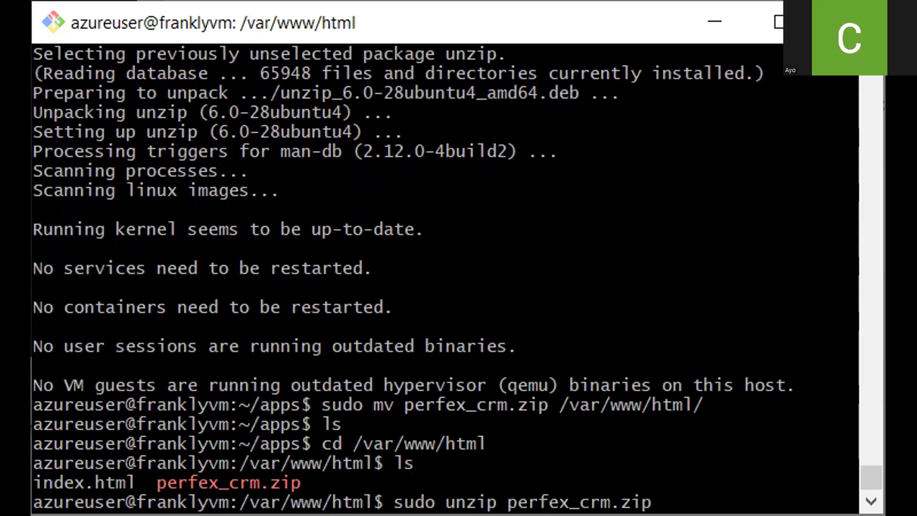
{"action": "key", "text": "Return"}
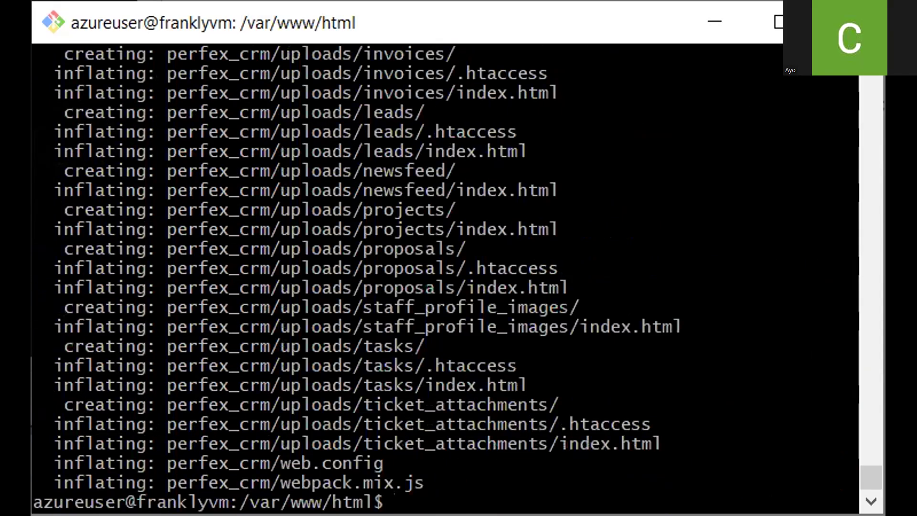
{"action": "type", "text": "ls"}
{"action": "key", "text": "Return"}
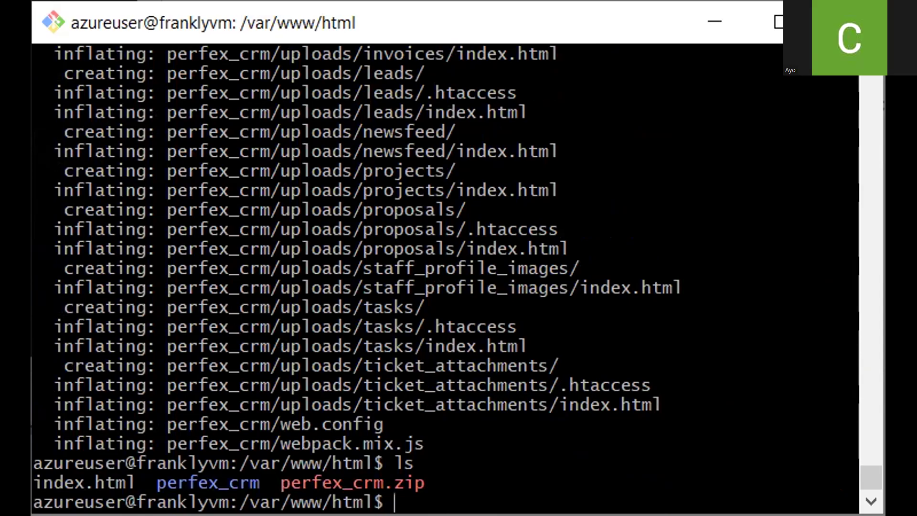
Change into /etc/apache2/sites-available/ and list the existing site configuration files
{"action": "key", "text": "alt+Tab"}
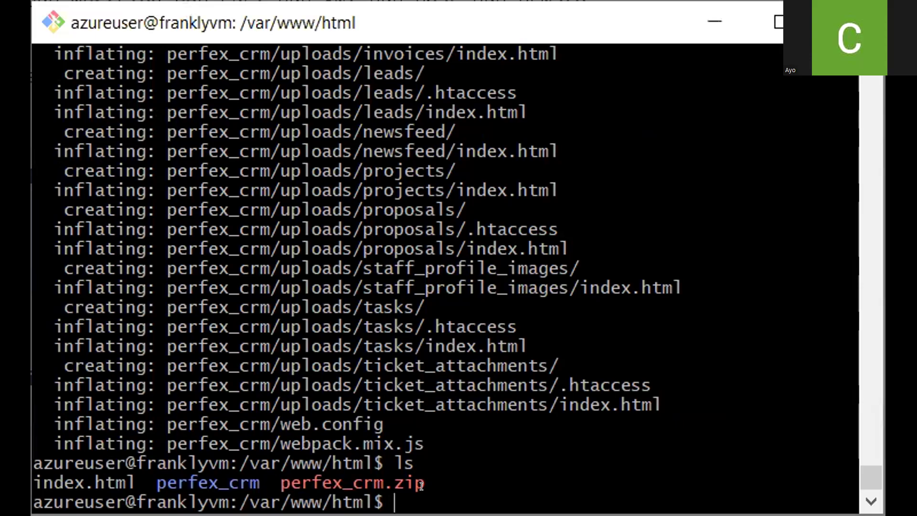
{"action": "type", "text": "cd"}
{"action": "type", "text": "/etc/apa"}
{"action": "key", "text": "Tab"}
{"action": "type", "text": "sites-"}
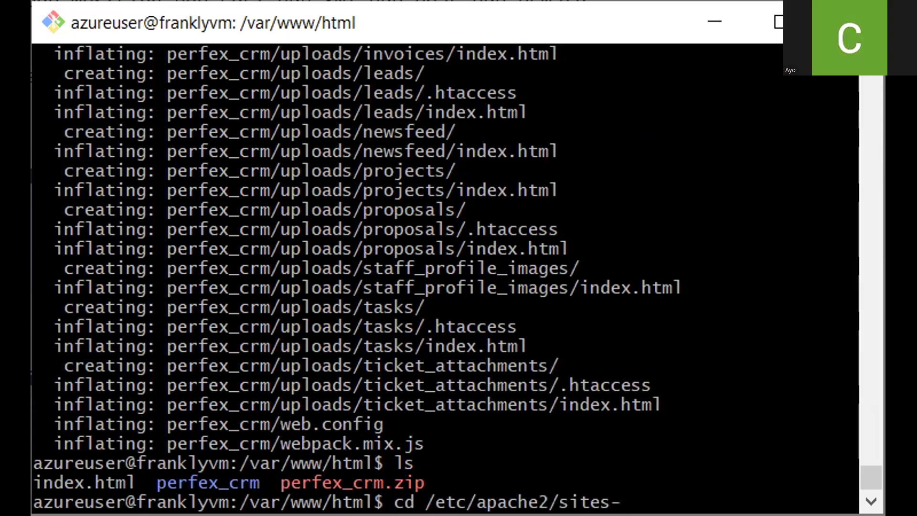
{"action": "type", "text": "av"}
{"action": "key", "text": "Tab"}
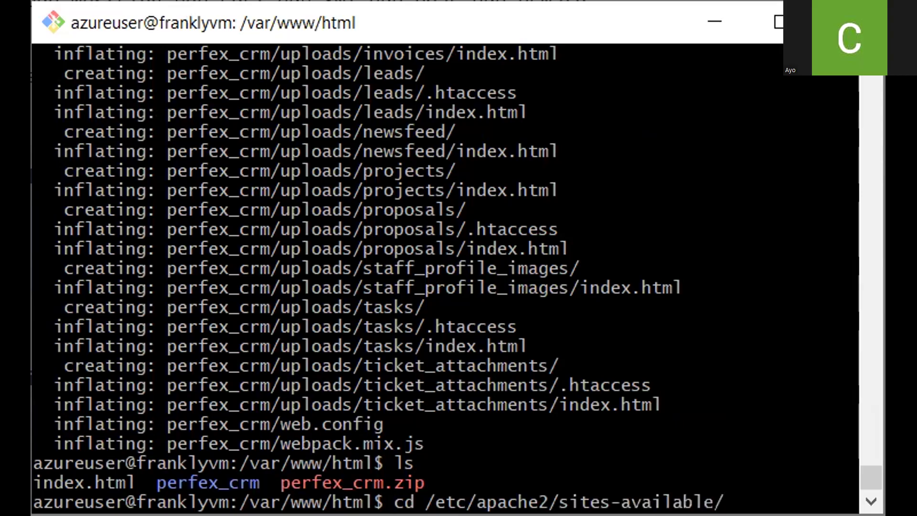
{"action": "key", "text": "Return"}
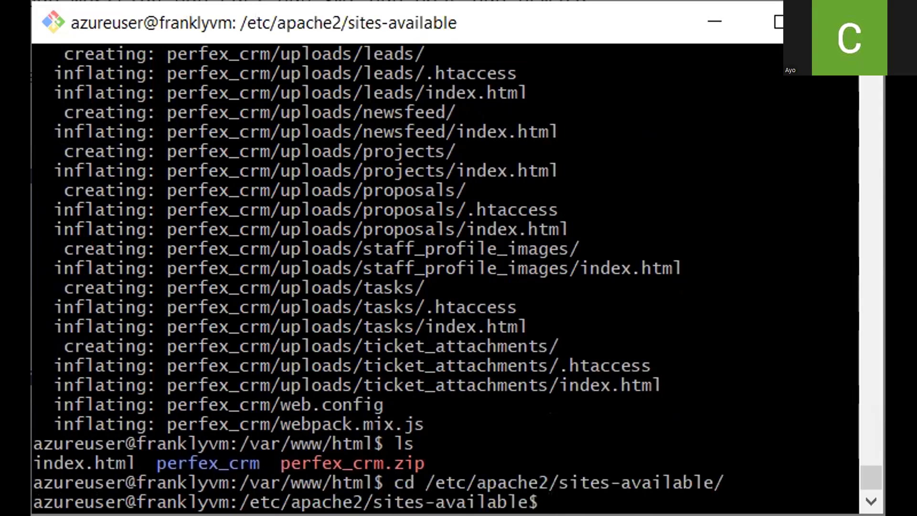
{"action": "type", "text": "ls"}
{"action": "key", "text": "Return"}
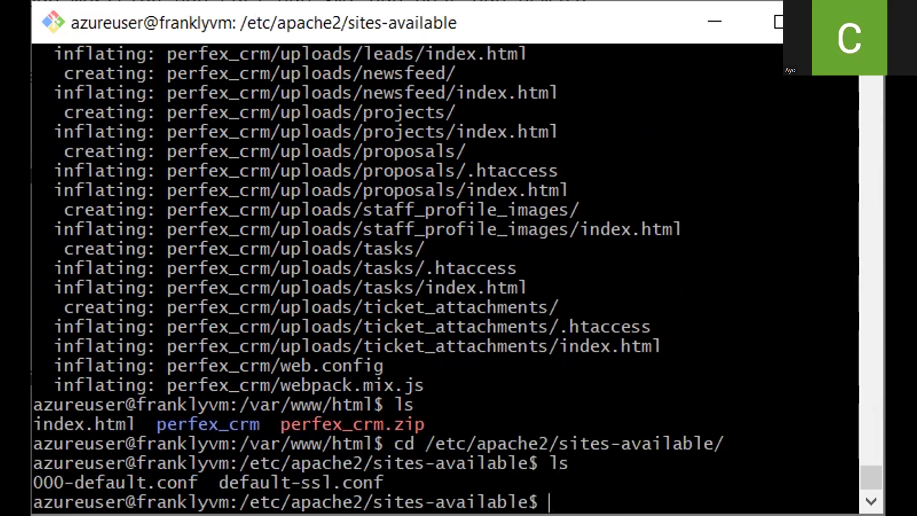
Copy 000-default.conf to a new site configuration named perfexcrm.conf with sudo cp
{"action": "type", "text": "sudo cp "}
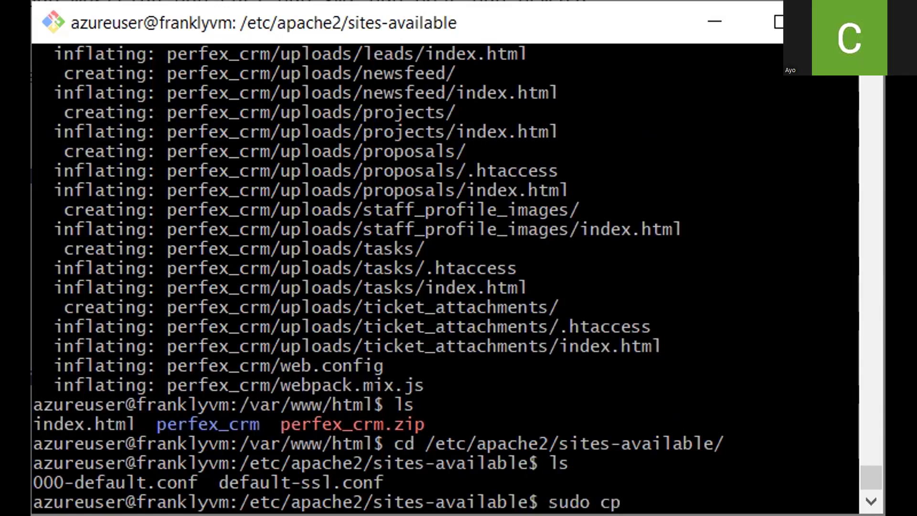
{"action": "type", "text": "000"}
{"action": "key", "text": "Tab"}
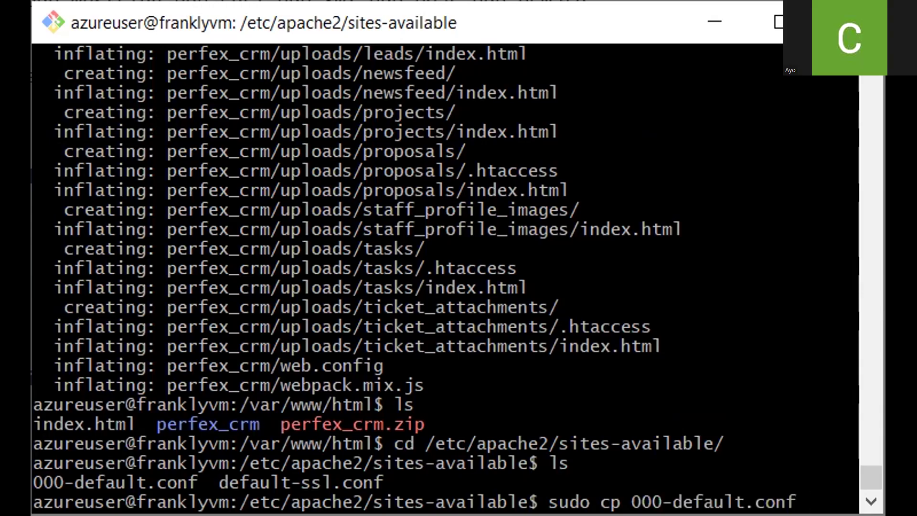
{"action": "key", "text": "BackSpace"}
{"action": "key", "text": "BackSpace"}
{"action": "type", "text": "perfe"}
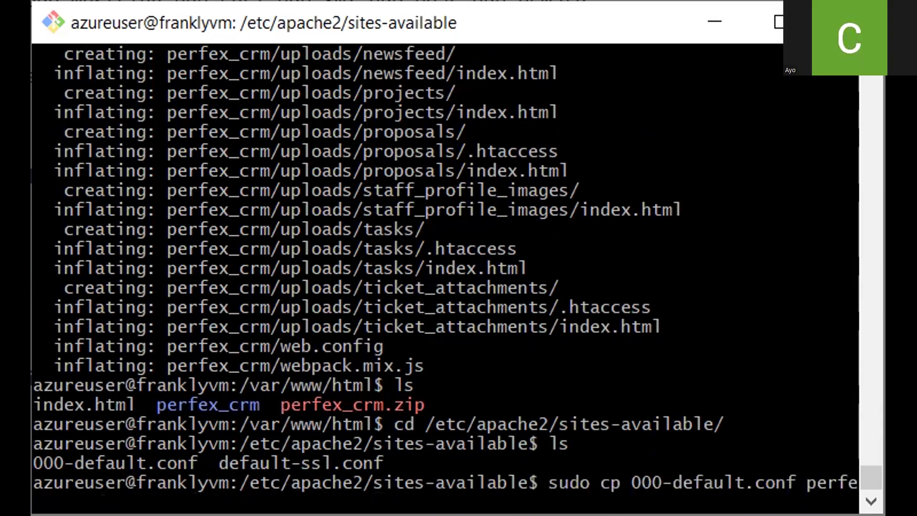
{"action": "type", "text": "xcrm.conf"}
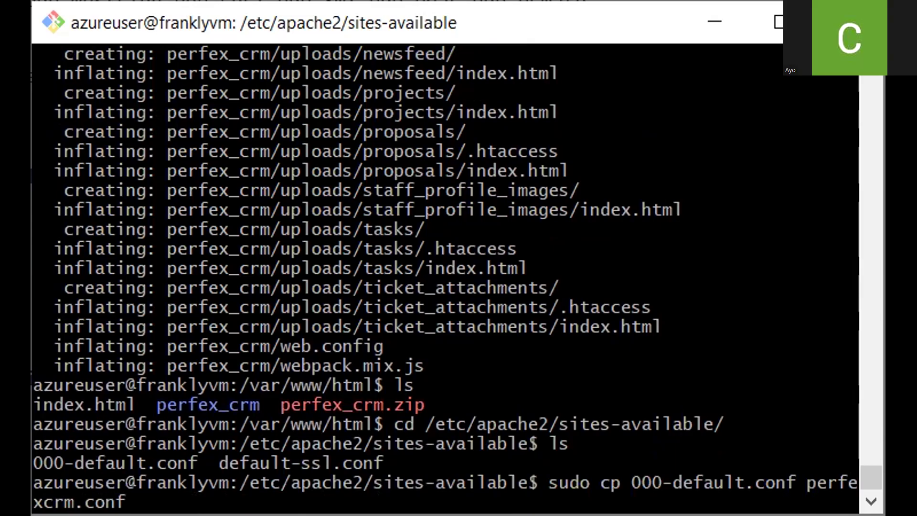
{"action": "key", "text": "Return"}
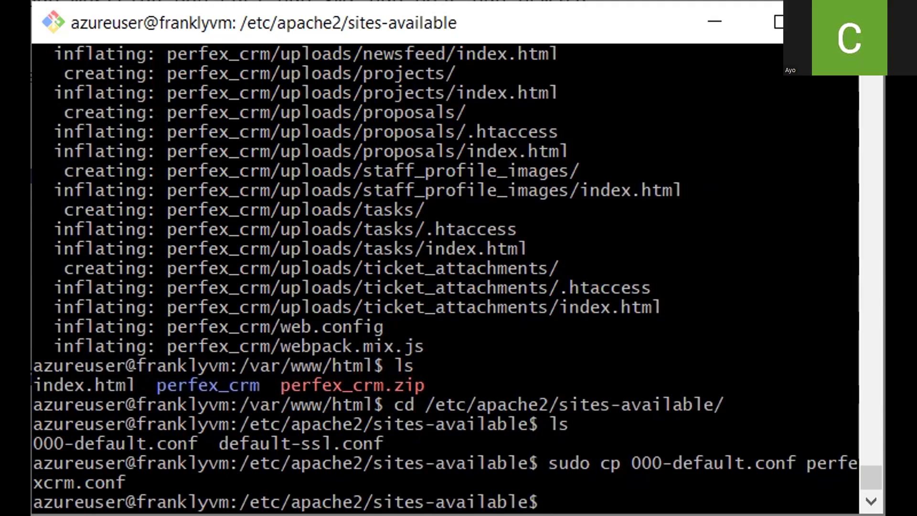
Open perfexcrm.conf in nano with sudo and set ServerAdmin to the site administrator's e-mail address
{"action": "type", "text": "sudo nano p"}
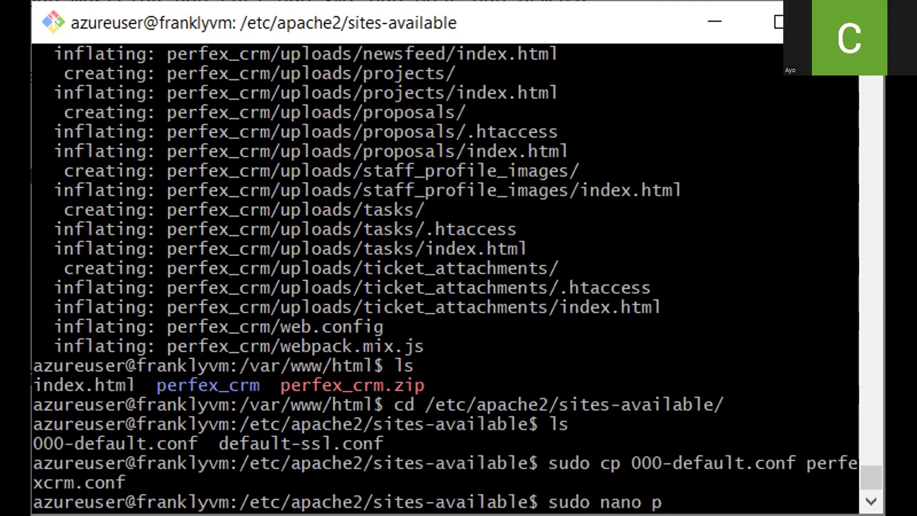
{"action": "type", "text": "e"}
{"action": "key", "text": "Tab"}
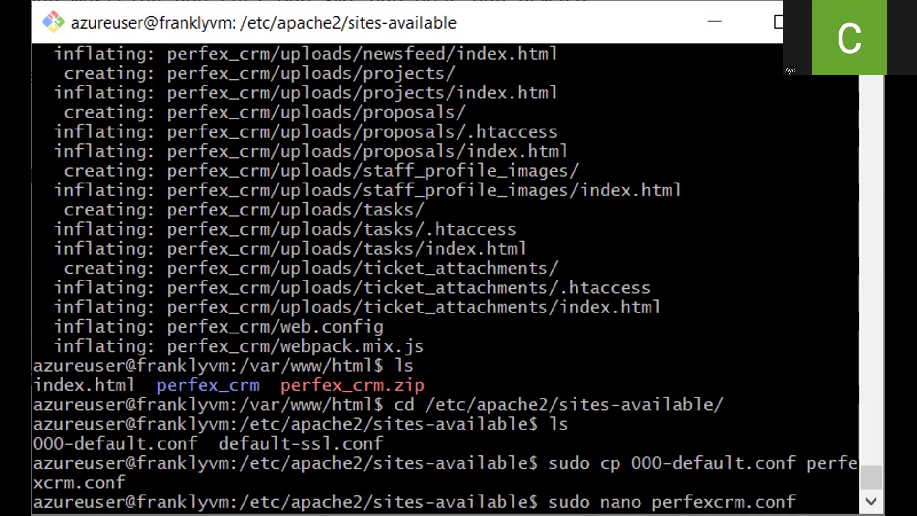
{"action": "key", "text": "Return"}
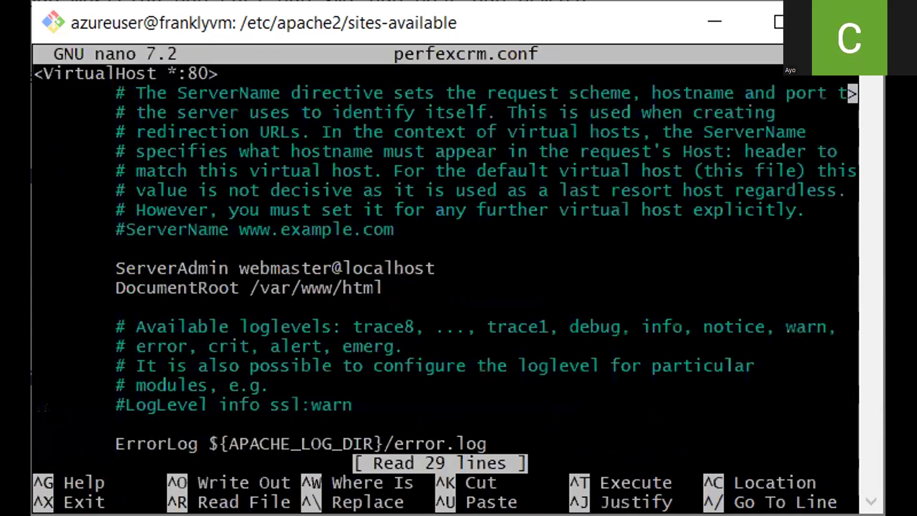
{"action": "key", "text": "Down"}
{"action": "key", "text": "Down"}
{"action": "key", "text": "Down"}
{"action": "key", "text": "Down"}
{"action": "key", "text": "Down"}
{"action": "key", "text": "Down"}
{"action": "key", "text": "Down"}
{"action": "key", "text": "Down"}
{"action": "key", "text": "Down"}
{"action": "key", "text": "Down"}
{"action": "key", "text": "Down"}
{"action": "key", "text": "Left"}
{"action": "key", "text": "Left"}
{"action": "key", "text": "Right"}
{"action": "key", "text": "BackSpace"}
{"action": "key", "text": "BackSpace"}
{"action": "key", "text": "BackSpace"}
{"action": "key", "text": "BackSpace"}
{"action": "key", "text": "BackSpace"}
{"action": "key", "text": "BackSpace"}
{"action": "key", "text": "BackSpace"}
{"action": "key", "text": "BackSpace"}
{"action": "key", "text": "BackSpace"}
{"action": "key", "text": "BackSpace"}
{"action": "key", "text": "BackSpace"}
{"action": "key", "text": "BackSpace"}
{"action": "key", "text": "BackSpace"}
{"action": "key", "text": "BackSpace"}
{"action": "key", "text": "BackSpace"}
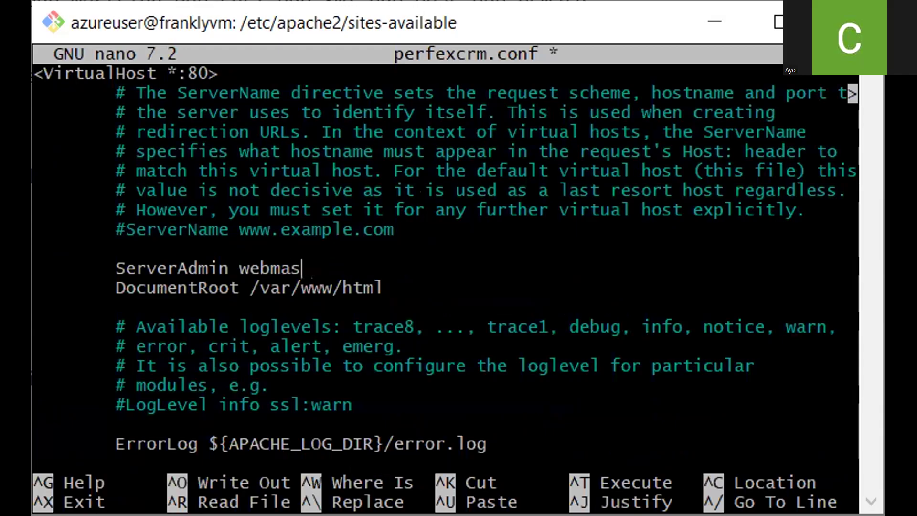
{"action": "key", "text": "BackSpace"}
{"action": "key", "text": "BackSpace"}
{"action": "key", "text": "BackSpace"}
{"action": "key", "text": "BackSpace"}
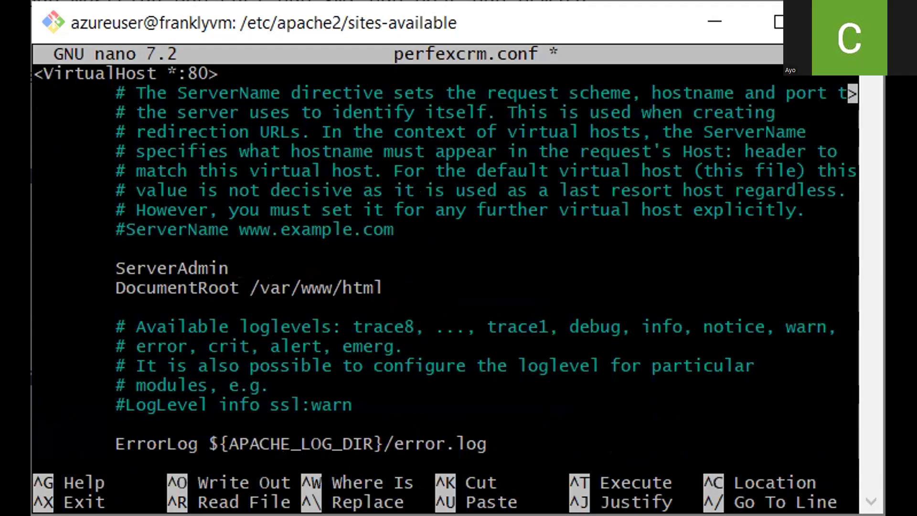
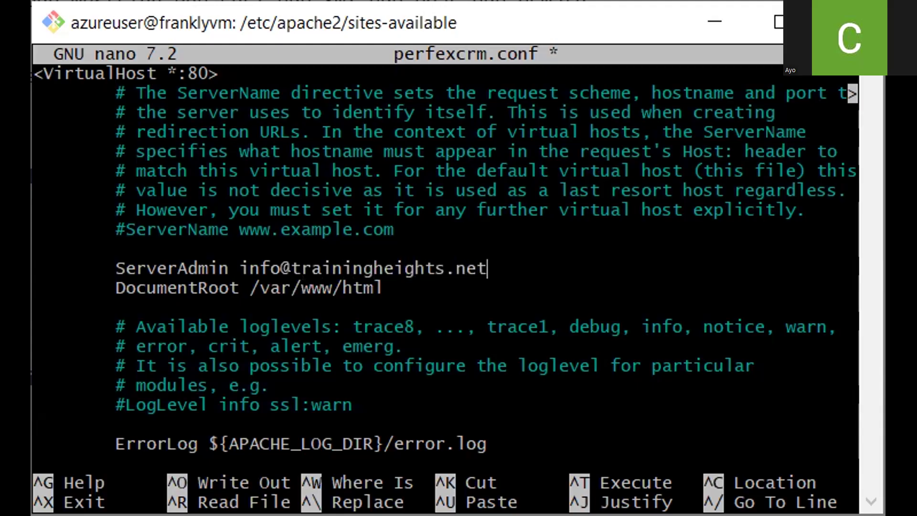
Set DocumentRoot to /var/www/html/perfex_crm/ in perfexcrm.conf
{"action": "key", "text": "Down"}
{"action": "type", "text": "/"}
{"action": "type", "text": "perfect"}
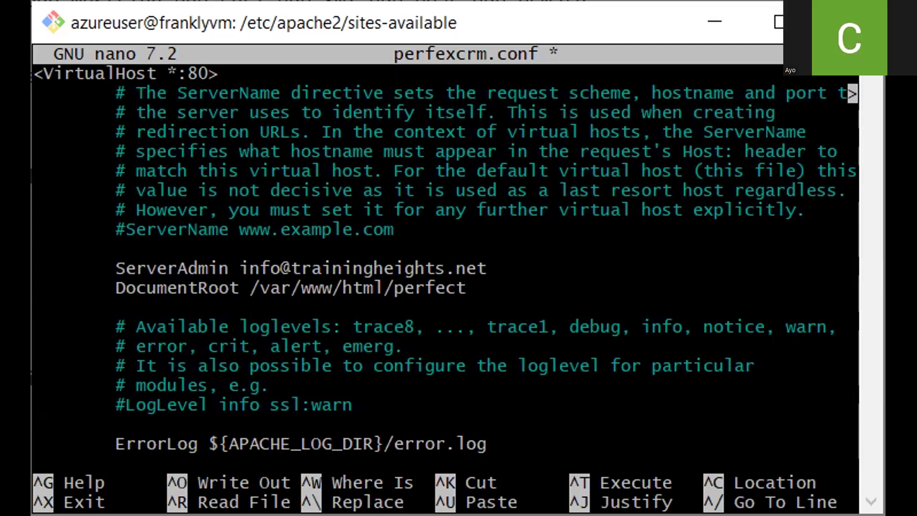
{"action": "key", "text": "BackSpace"}
{"action": "key", "text": "BackSpace"}
{"action": "type", "text": "x"}
{"action": "type", "text": "crm/"}
{"action": "key", "text": "Left"}
{"action": "key", "text": "Left"}
{"action": "key", "text": "Left"}
{"action": "key", "text": "Left"}
{"action": "key", "text": "Left"}
{"action": "key", "text": "Right"}
{"action": "type", "text": "_"}
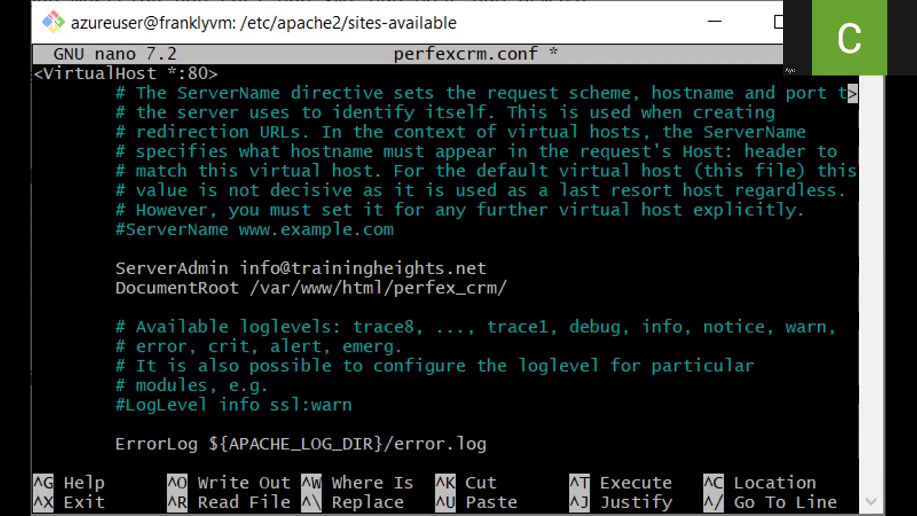
{"action": "key", "text": "Right"}
{"action": "key", "text": "Right"}
{"action": "key", "text": "Right"}
{"action": "key", "text": "Right"}
Add a ServerName line set to 4.221.199.107 below DocumentRoot in perfexcrm.conf and save the file
{"action": "key", "text": "Return"}
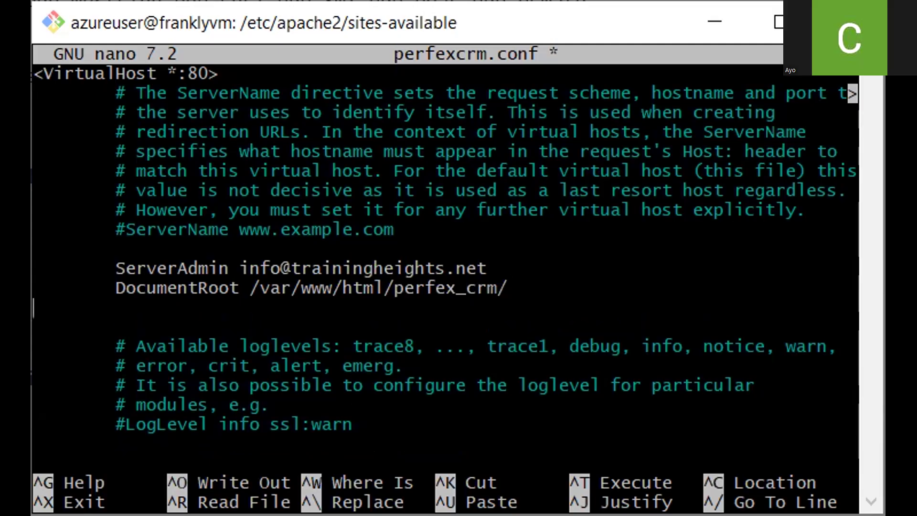
{"action": "key", "text": "Tab"}
{"action": "type", "text": "ServerName"}
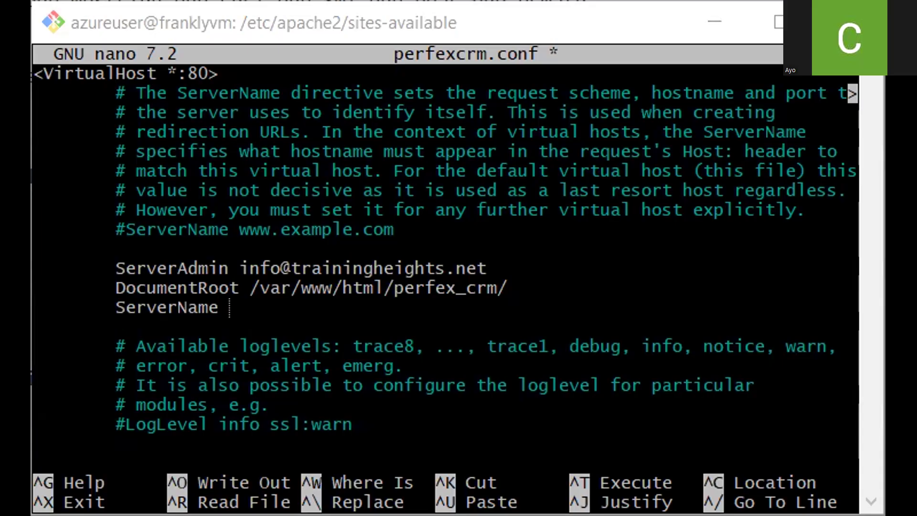
{"action": "type", "text": "4.221."}
{"action": "type", "text": "199.107"}
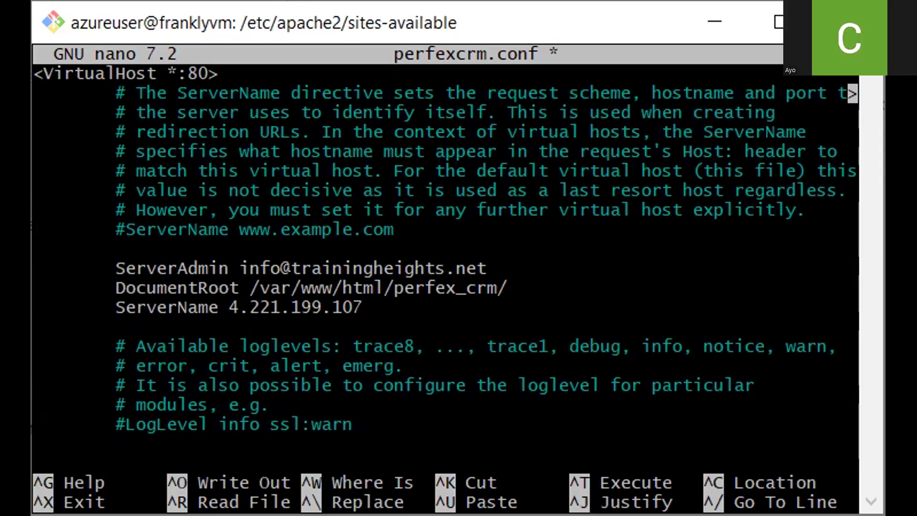
{"action": "key", "text": "ctrl+x"}
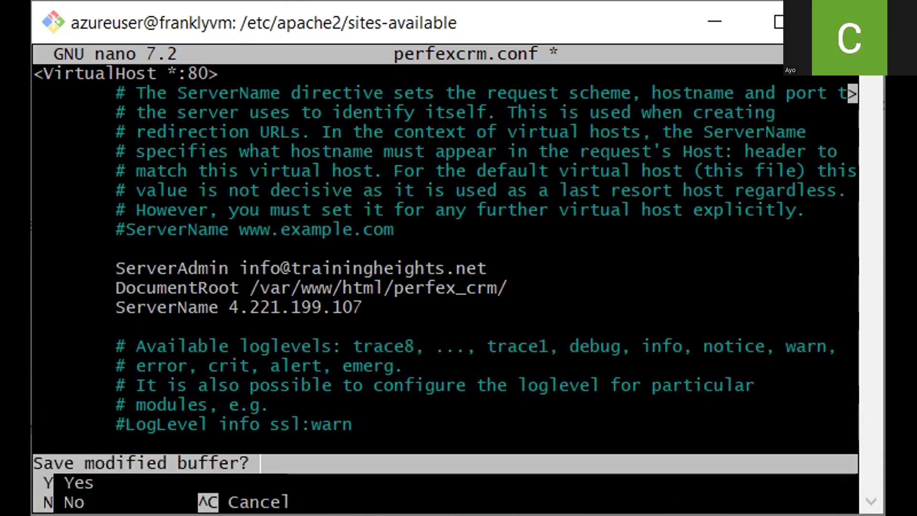
{"action": "key", "text": "y"}
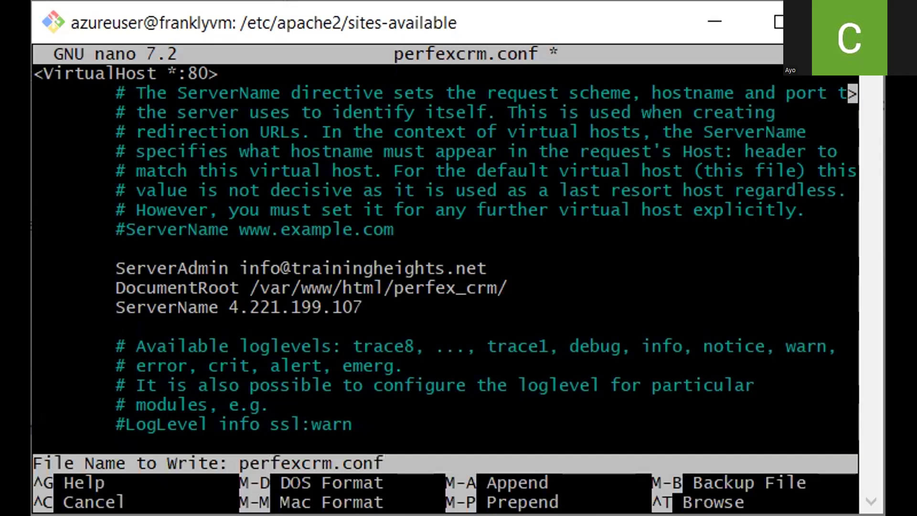
{"action": "key", "text": "Return"}
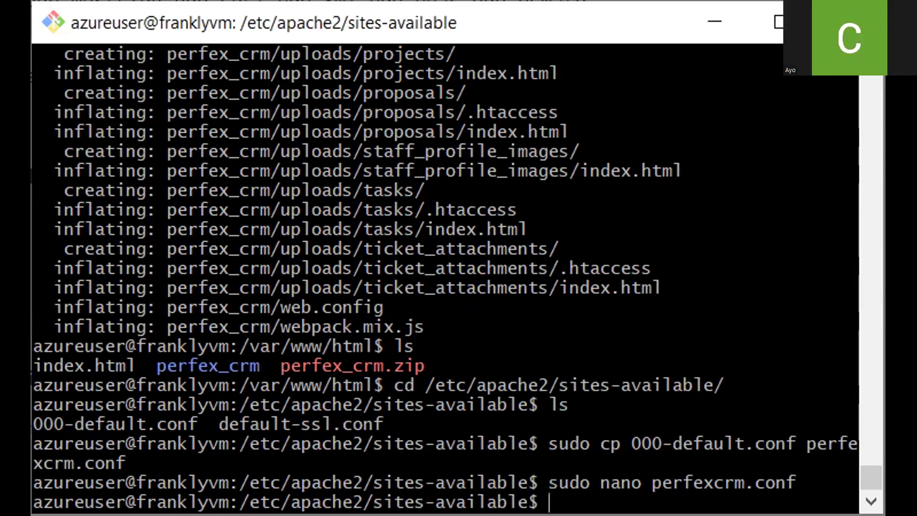
Enable the perfexcrm.conf site with sudo a2ensite
{"action": "type", "text": "sudo a2"}
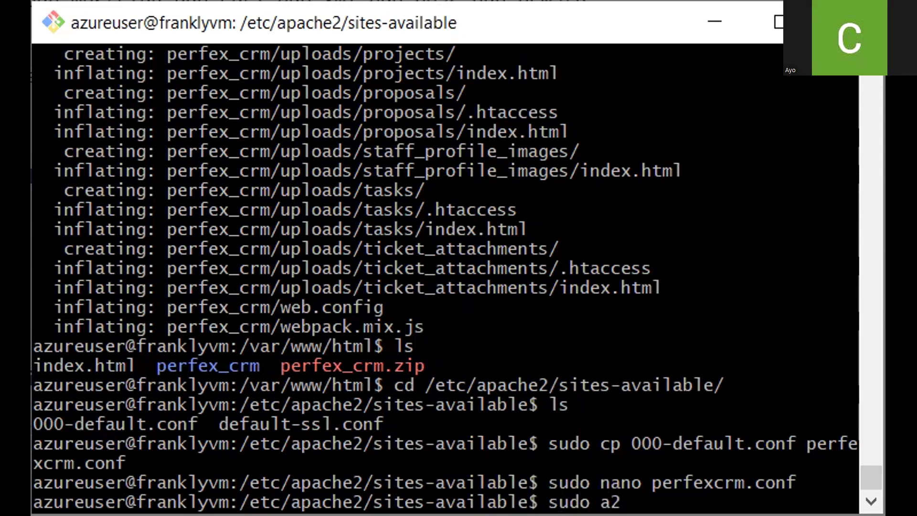
{"action": "type", "text": "ensite"}
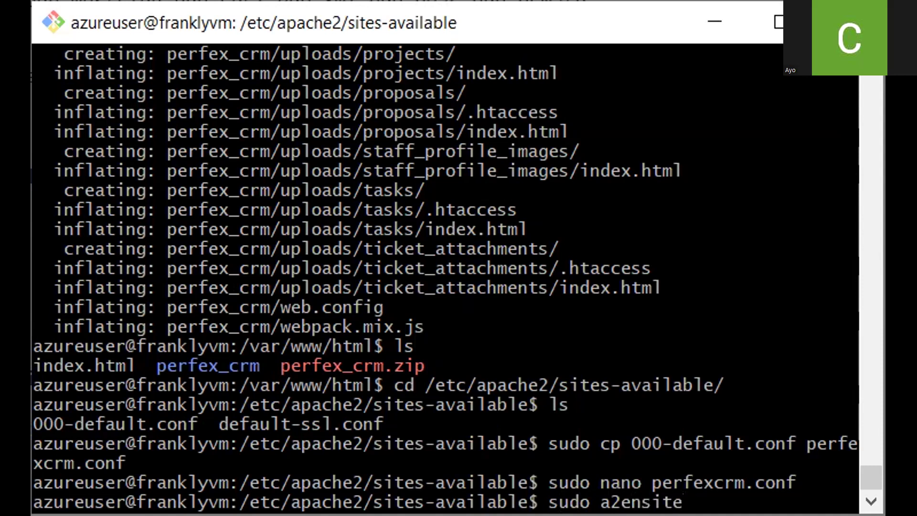
{"action": "type", "text": " per"}
{"action": "key", "text": "Tab"}
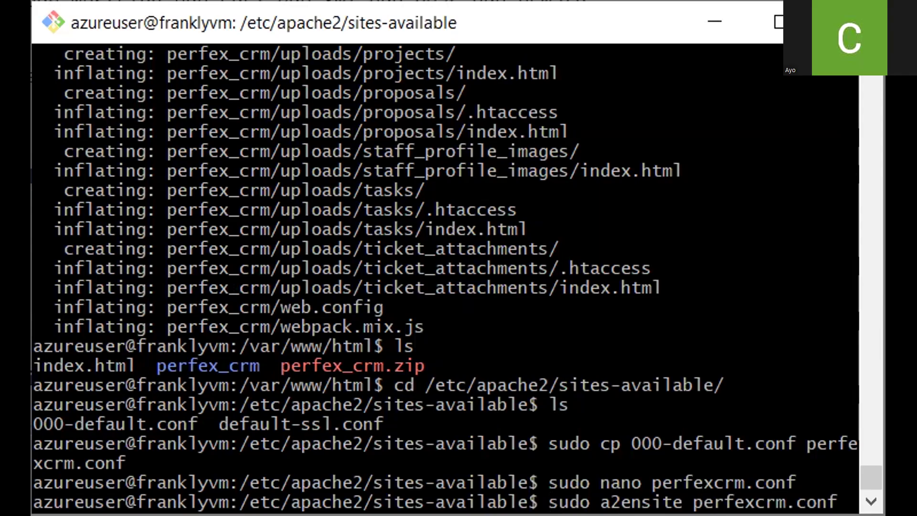
{"action": "key", "text": "Return"}
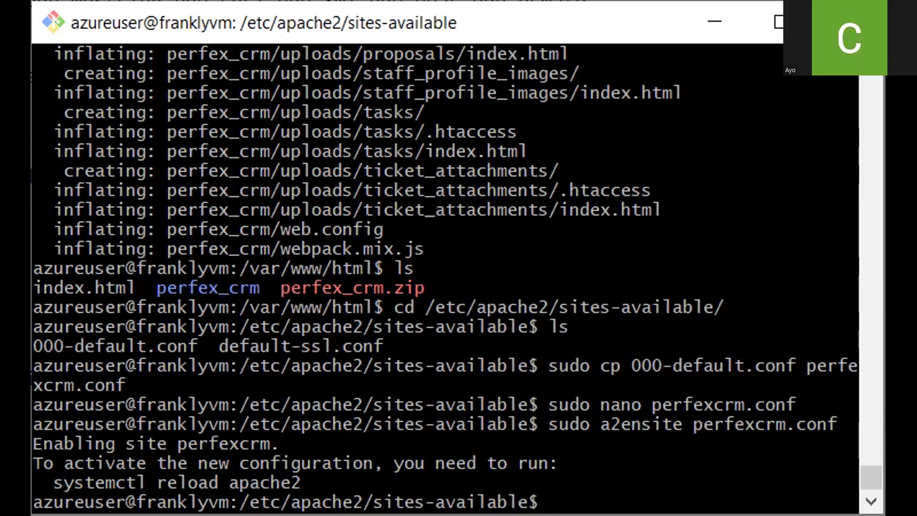
Change into /etc/php/8.3/apache2/ and open php.ini in nano with sudo
{"action": "type", "text": "cd /etc/"}
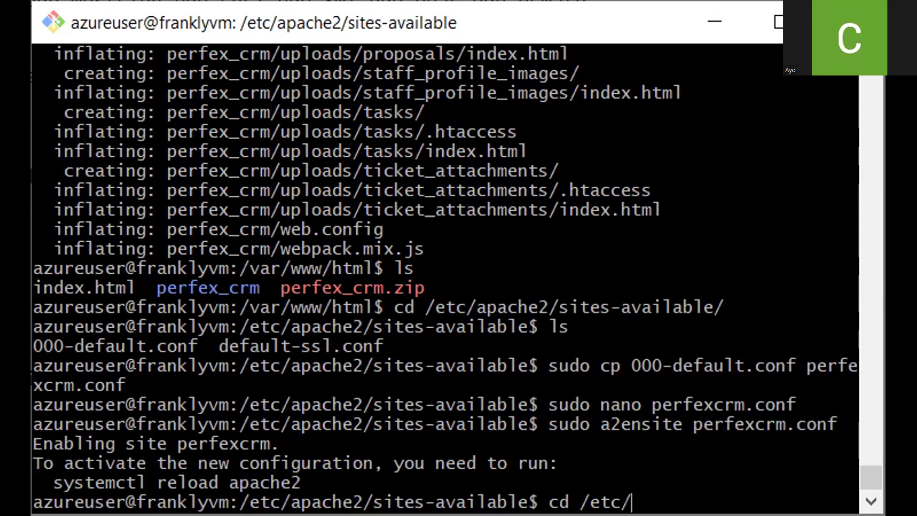
{"action": "type", "text": "php/8.3/"}
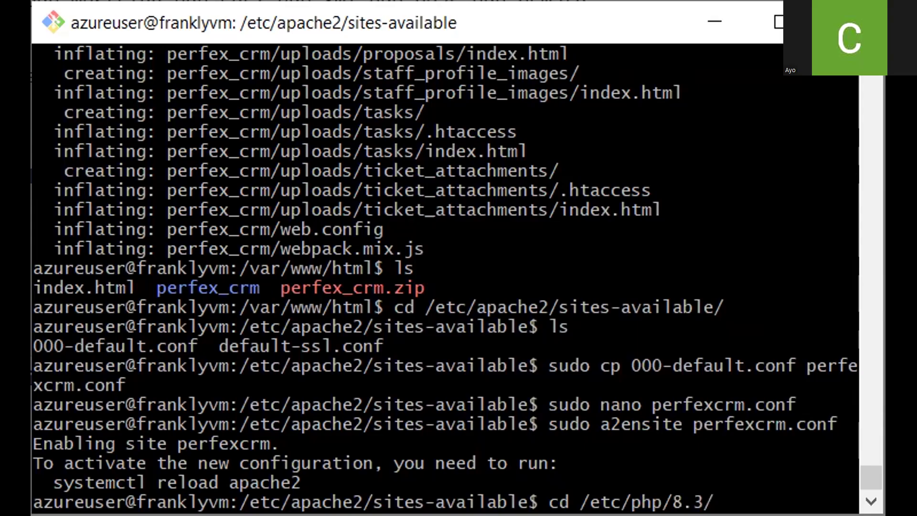
{"action": "type", "text": "apac"}
{"action": "key", "text": "Tab"}
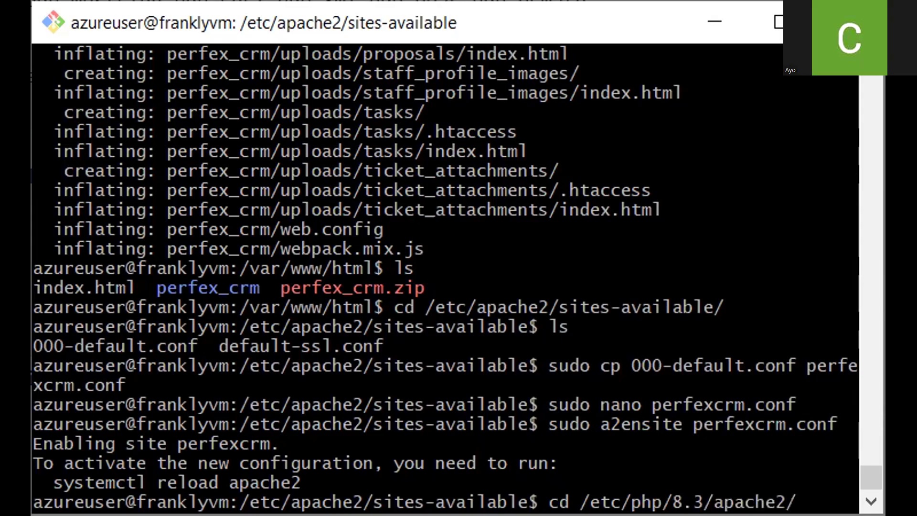
{"action": "key", "text": "Return"}
{"action": "type", "text": "sudo nan"}
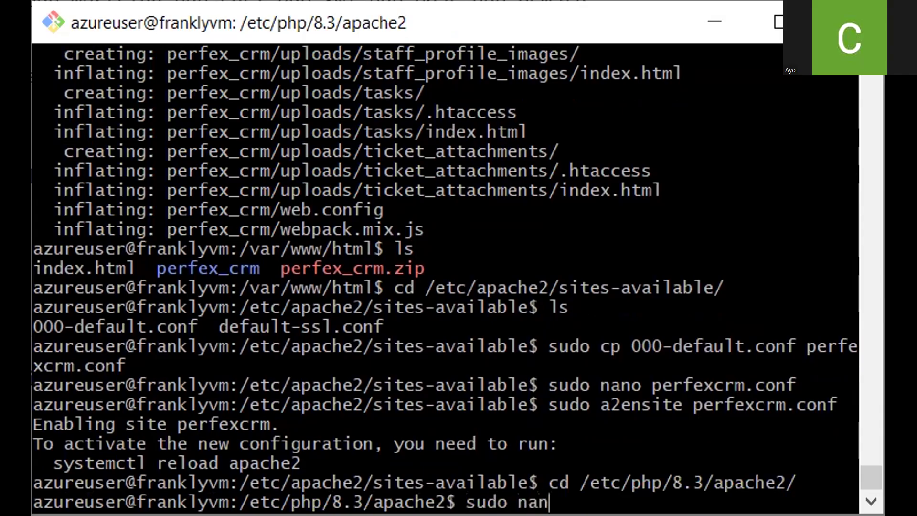
{"action": "type", "text": "o php.ini"}
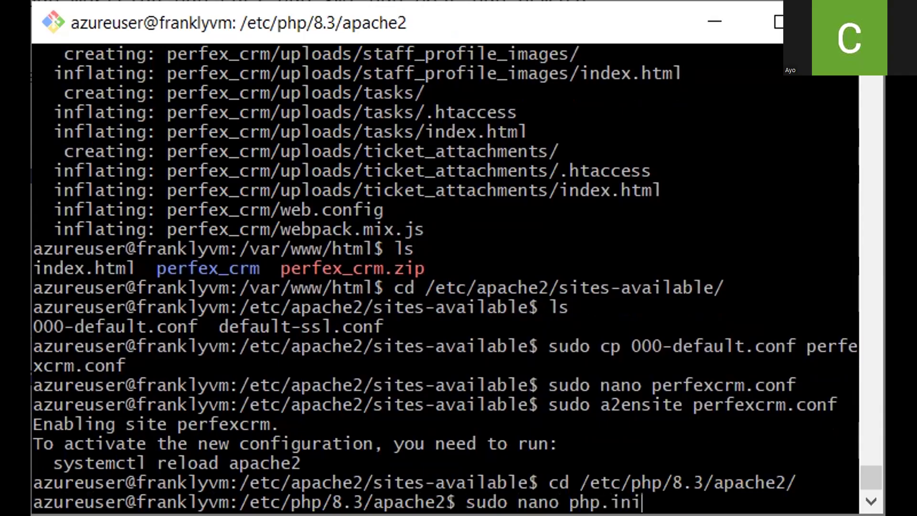
{"action": "key", "text": "Return"}
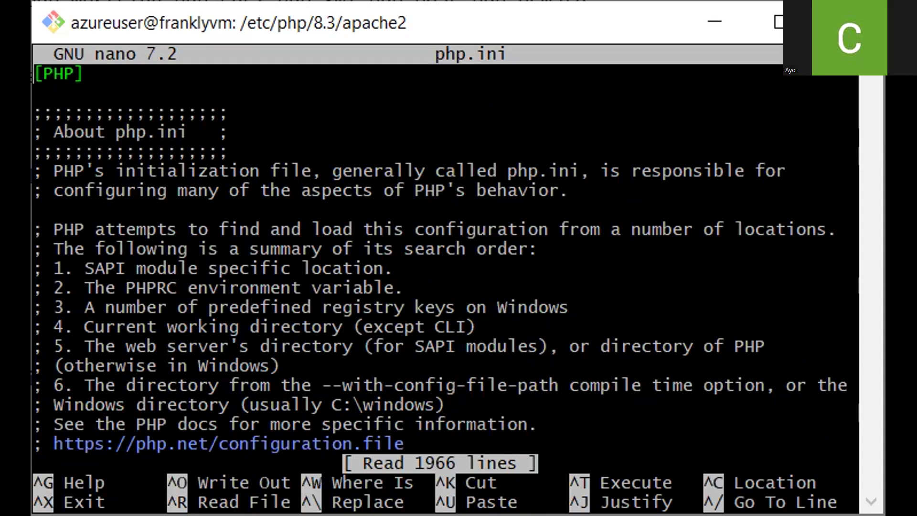
Find the imap extension line in php.ini, uncomment extension=imap, and save the file
{"action": "key", "text": "ctrl+w"}
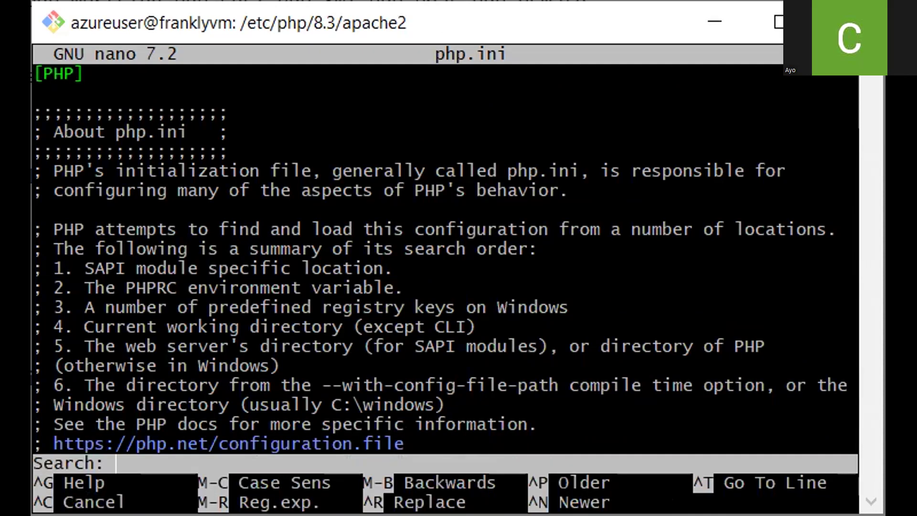
{"action": "type", "text": "imap"}
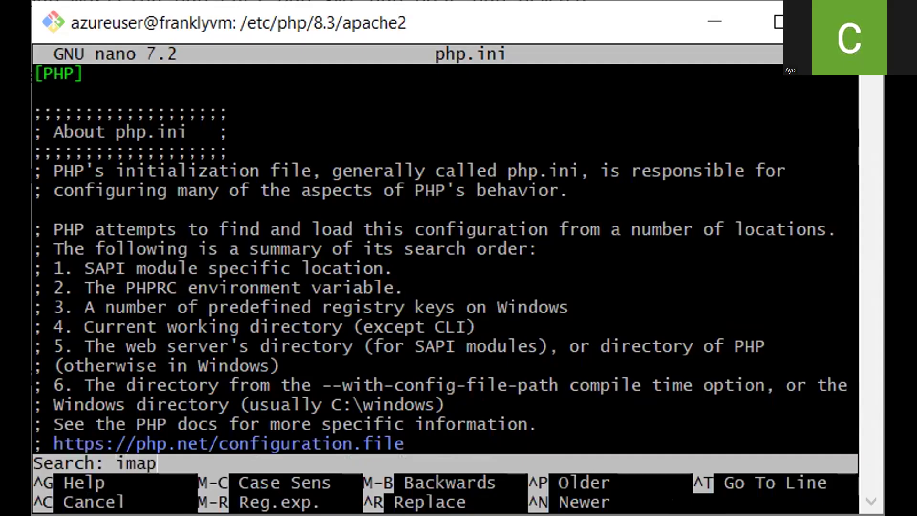
{"action": "key", "text": "Return"}
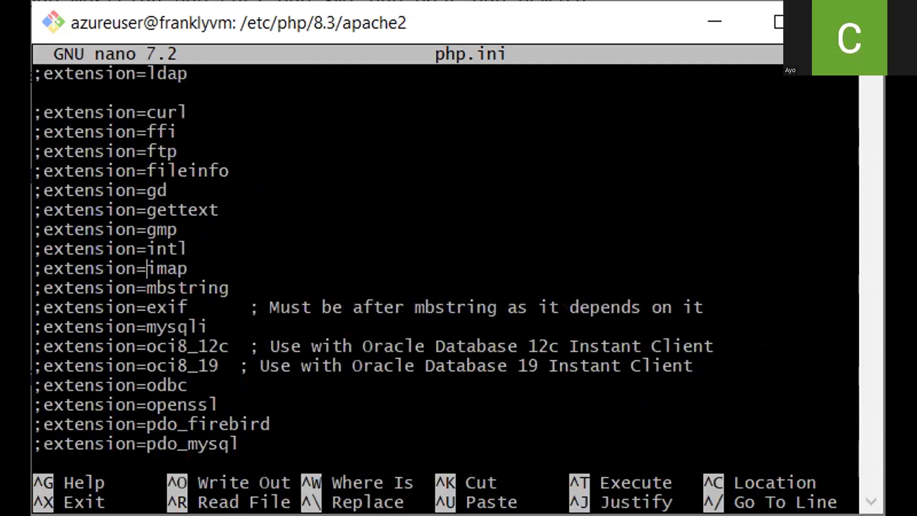
{"action": "key", "text": "Down"}
{"action": "key", "text": "Down"}
{"action": "key", "text": "Down"}
{"action": "key", "text": "Up"}
{"action": "key", "text": "Up"}
{"action": "key", "text": "Up"}
{"action": "key", "text": "Left"}
{"action": "key", "text": "Left"}
{"action": "key", "text": "Left"}
{"action": "key", "text": "Left"}
{"action": "key", "text": "Left"}
{"action": "key", "text": "Left"}
{"action": "key", "text": "Left"}
{"action": "key", "text": "Left"}
{"action": "key", "text": "Left"}
{"action": "key", "text": "Left"}
{"action": "key", "text": "BackSpace"}
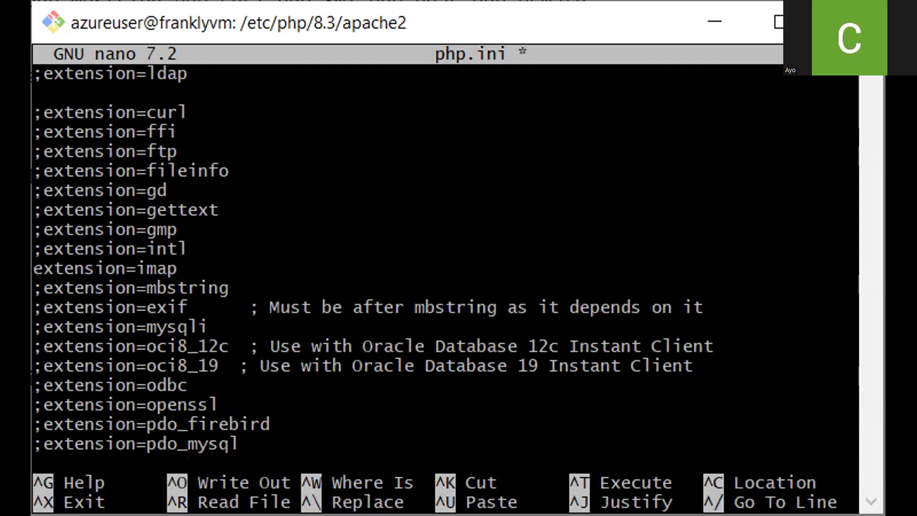
{"action": "key", "text": "ctrl+x"}
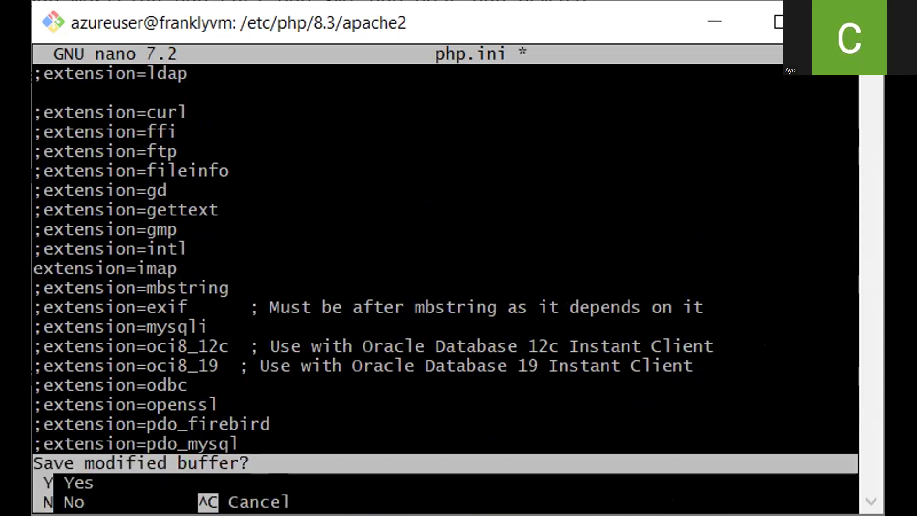
{"action": "key", "text": "y"}
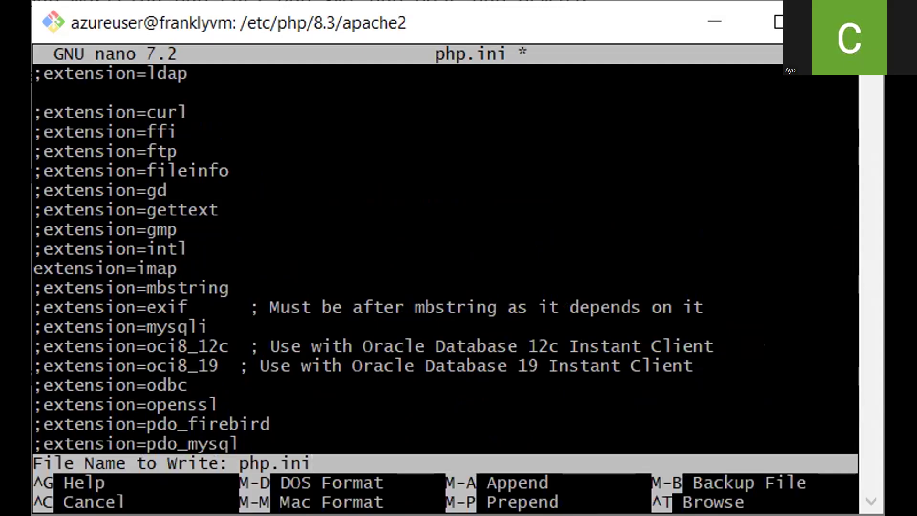
{"action": "key", "text": "Return"}
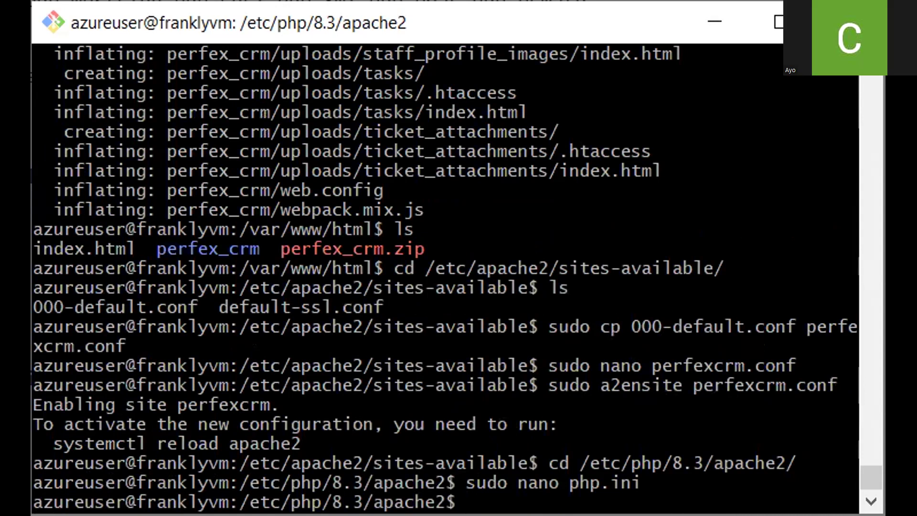
Reload Apache with sudo systemctl reload apache2
{"action": "type", "text": "sudo systemct"}
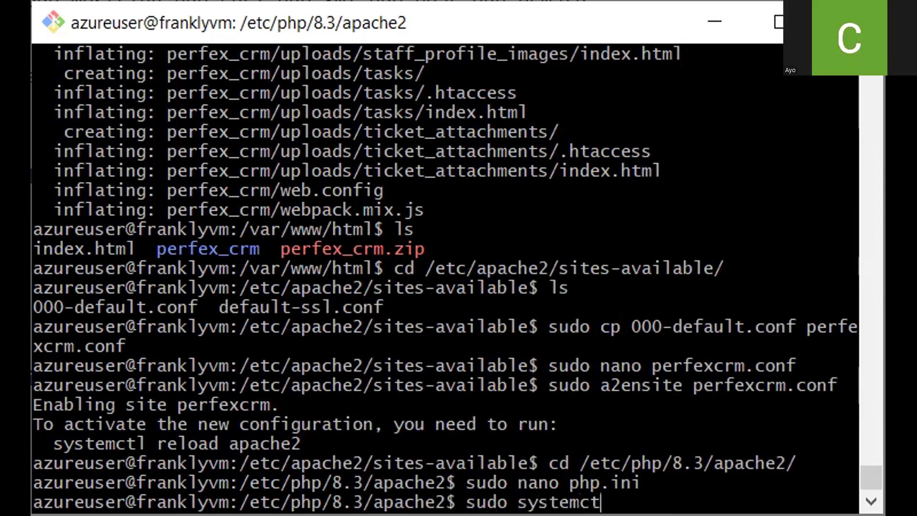
{"action": "type", "text": "l reload apache2"}
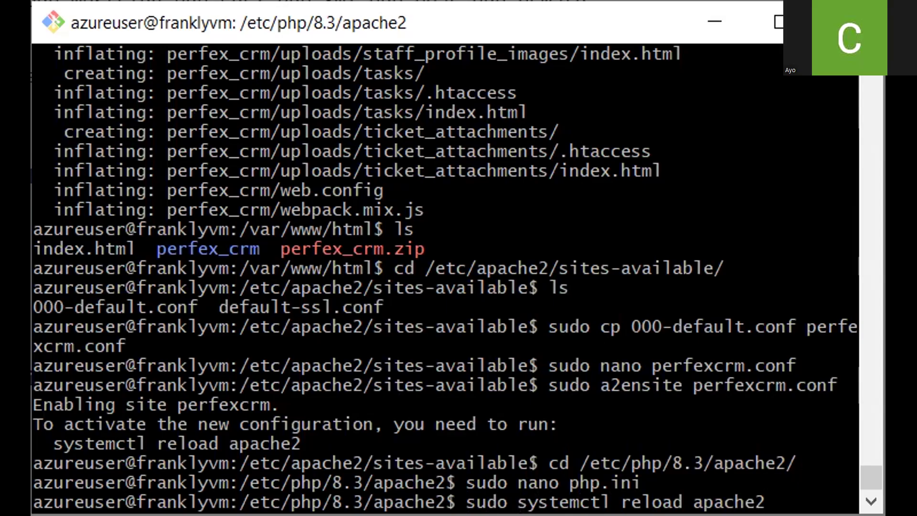
{"action": "key", "text": "Return"}
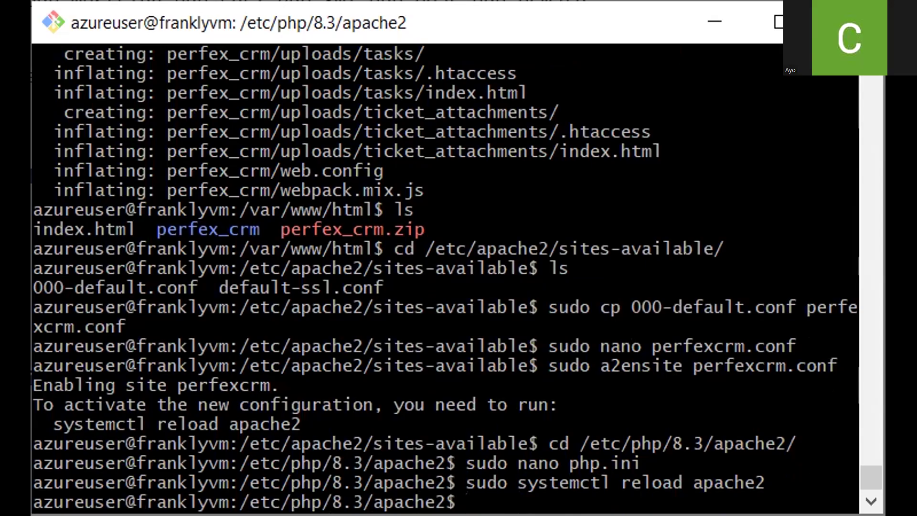
Copy the VM's public IP from the Azure portal and open 4.221.199.107 in the browser
{"action": "key", "text": "alt+Tab"}
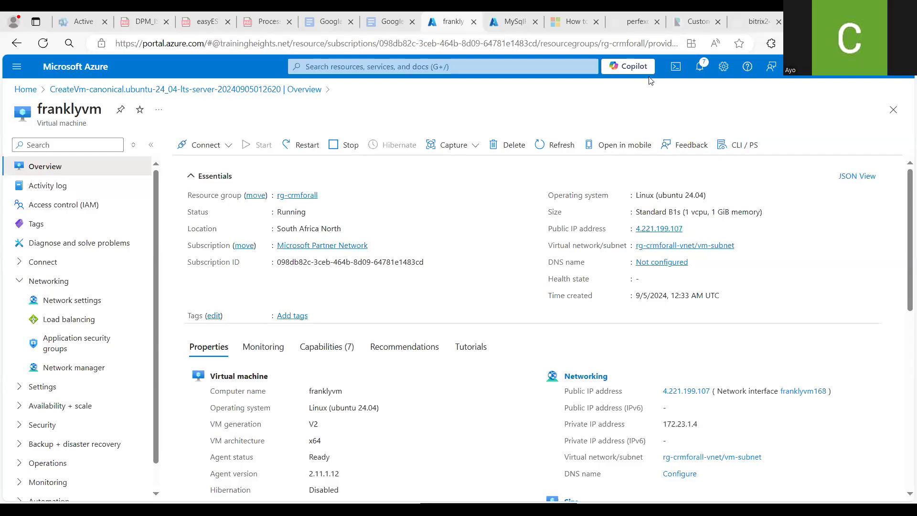
{"action": "left_click", "coordinate": [689, 229]}
{"action": "left_click", "coordinate": [753, 27]}
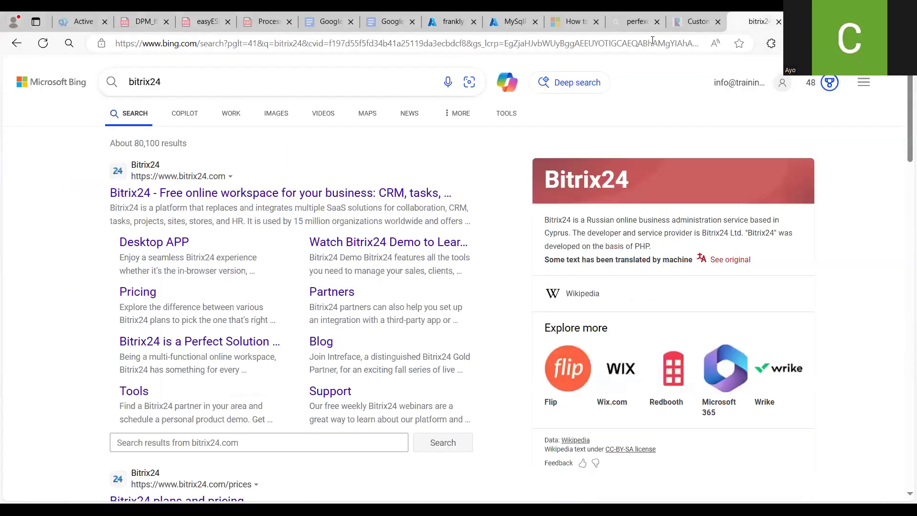
{"action": "left_click", "coordinate": [652, 42]}
{"action": "key", "text": "ctrl+v"}
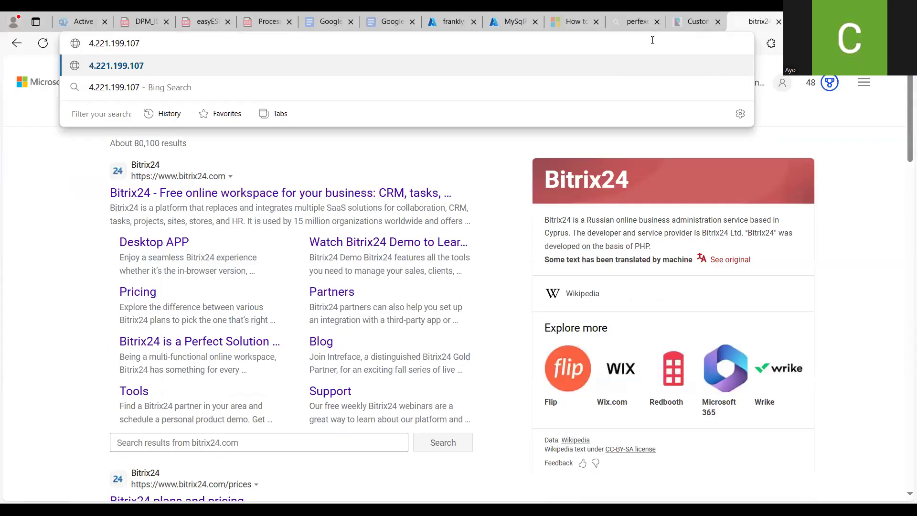
{"action": "key", "text": "Return"}
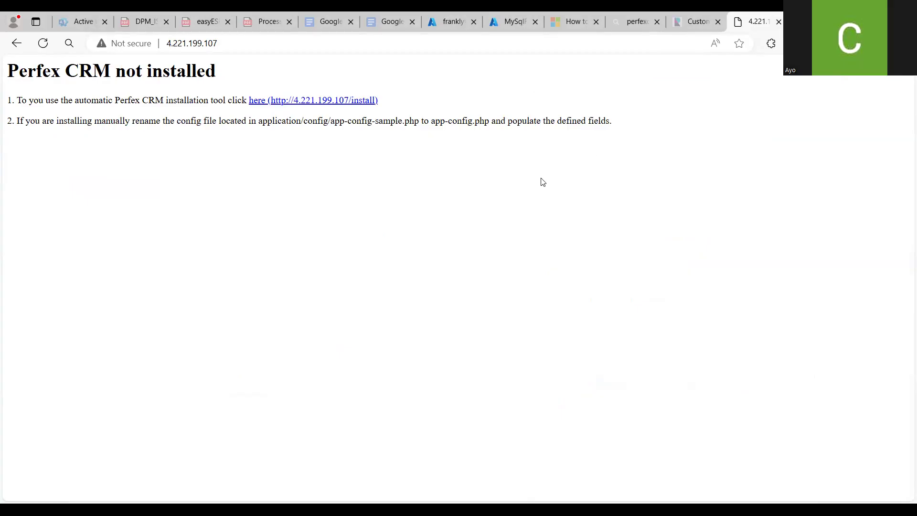
Open the Perfex CRM installation tool and review its extension requirements list
{"action": "left_click", "coordinate": [256, 103]}
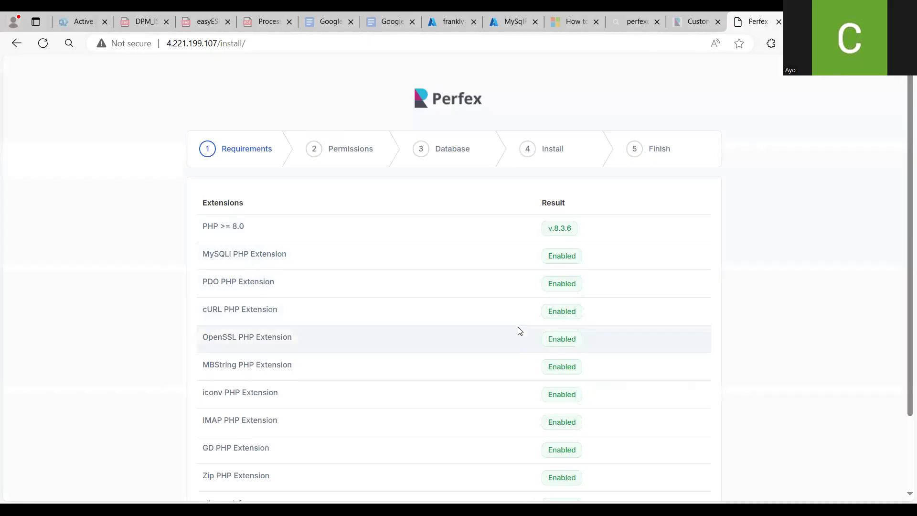
{"action": "scroll", "coordinate": [902, 317], "scroll_direction": "down", "scroll_amount": 1}
{"action": "scroll", "coordinate": [902, 353], "scroll_direction": "down", "scroll_amount": 2}
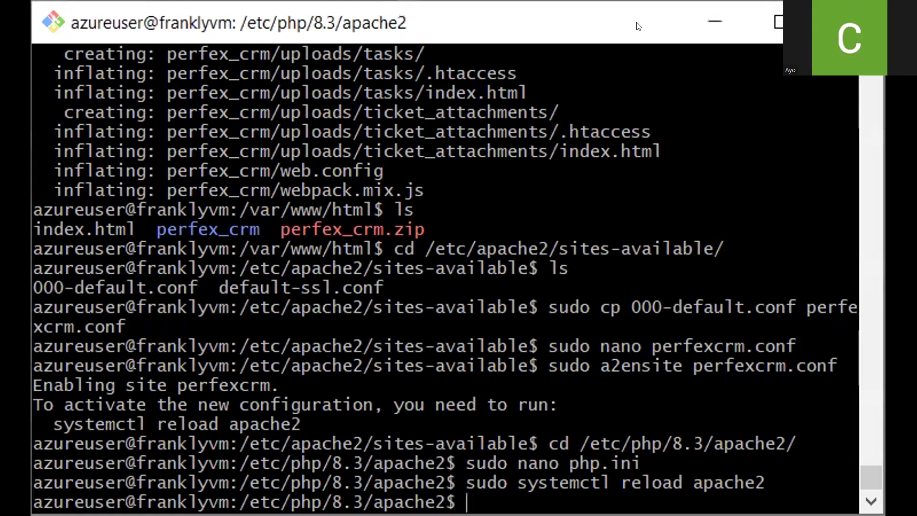
Return to the terminal and change into /var/www/html
{"action": "type", "text": "cd /var/www/"}
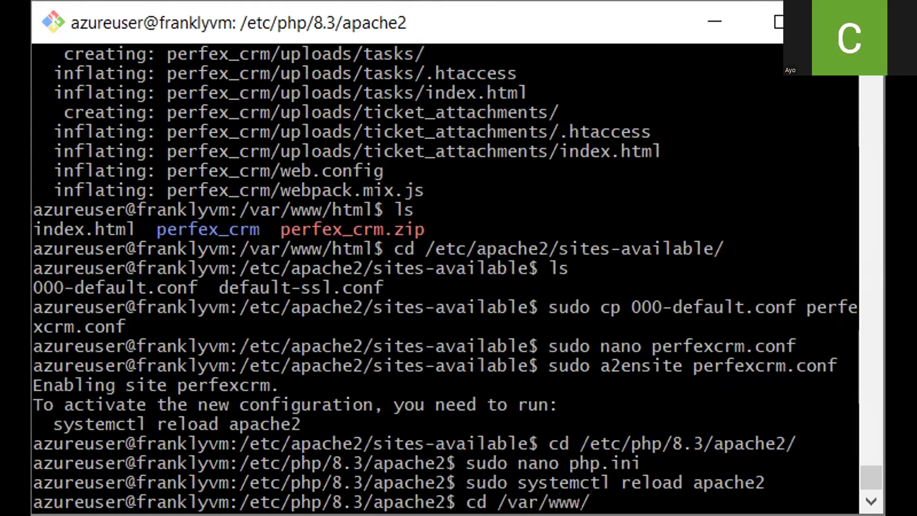
{"action": "type", "text": "html"}
{"action": "key", "text": "Return"}
{"action": "type", "text": "ch"}
{"action": "key", "text": "BackSpace"}
{"action": "key", "text": "BackSpace"}
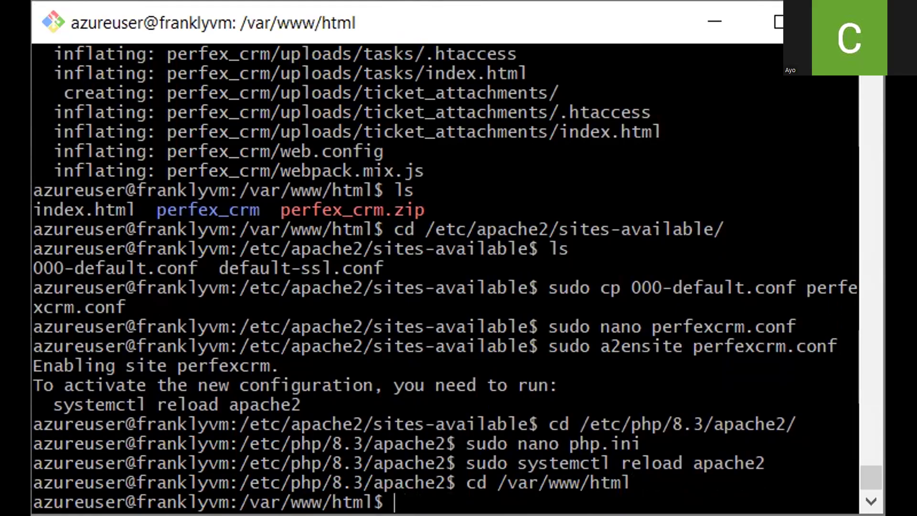
Recursively set permissions 777 on the perfex_crm directory with sudo chmod 777 -R perfex_crm/
{"action": "type", "text": "sudo chmod "}
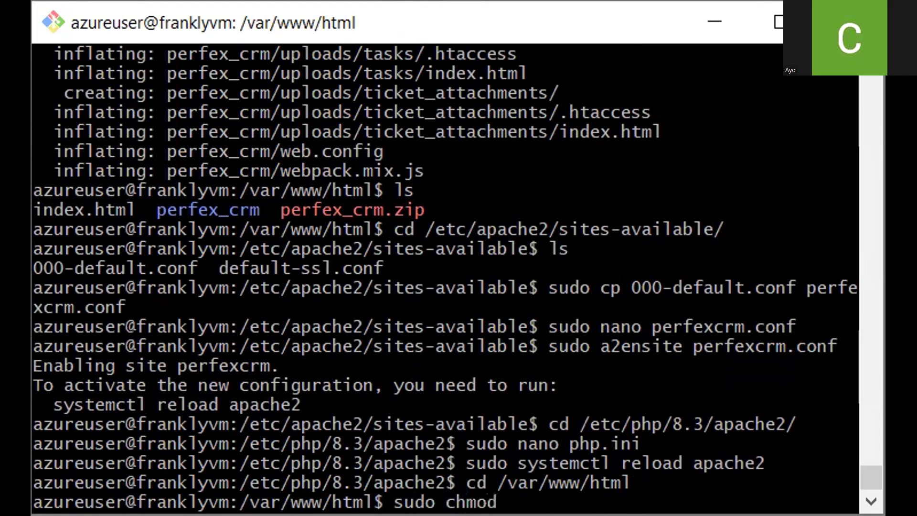
{"action": "type", "text": "777 per"}
{"action": "key", "text": "Tab"}
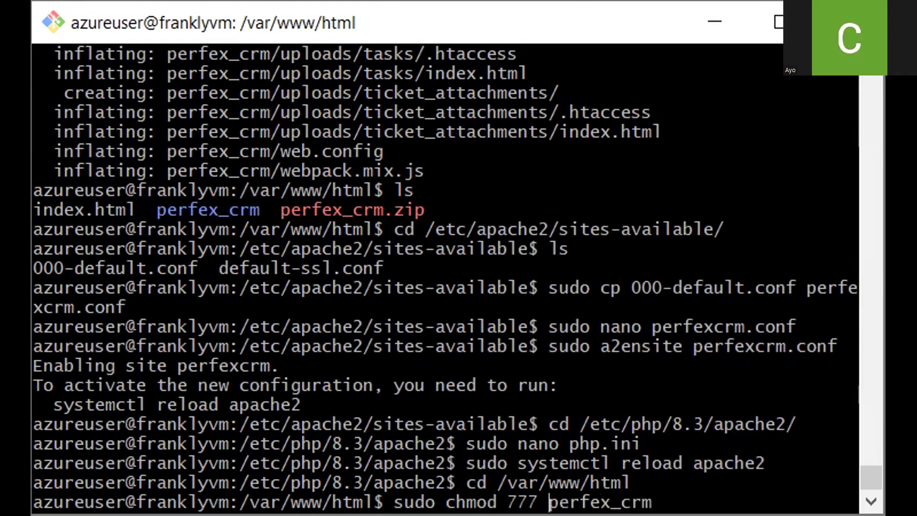
{"action": "type", "text": "-"}
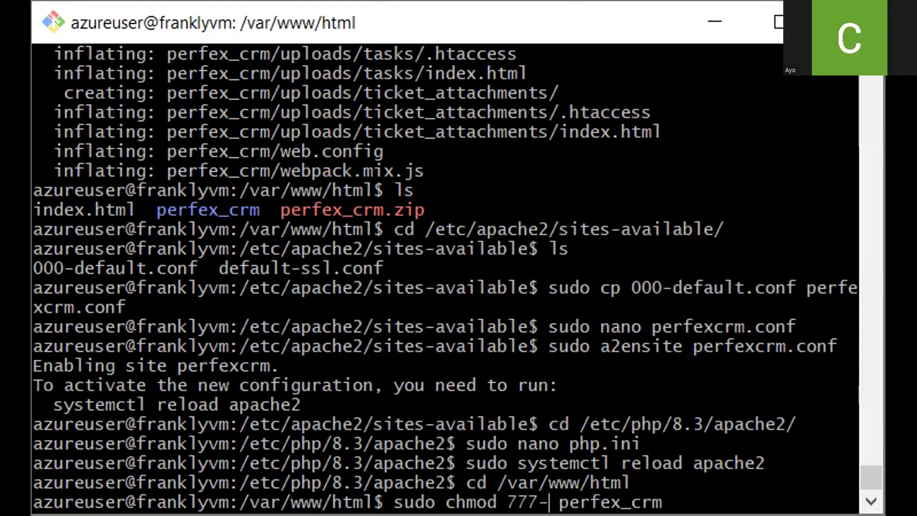
{"action": "type", "text": "R"}
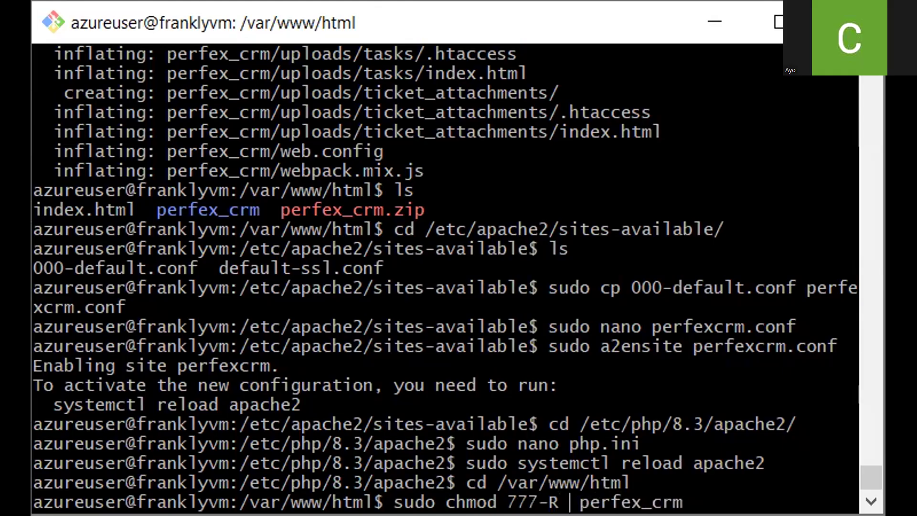
{"action": "key", "text": "BackSpace"}
{"action": "key", "text": "Left"}
{"action": "key", "text": "Left"}
{"action": "key", "text": "alt+Tab"}
{"action": "type", "text": "/"}
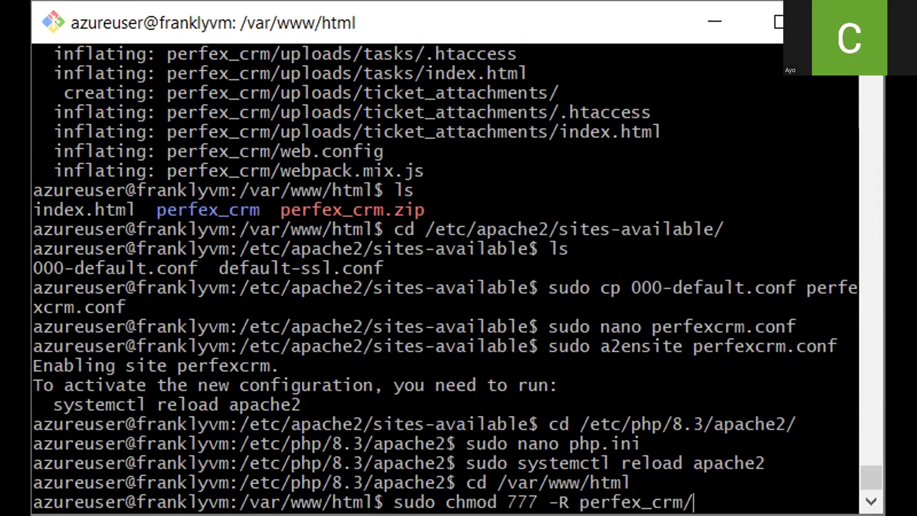
{"action": "key", "text": "Return"}
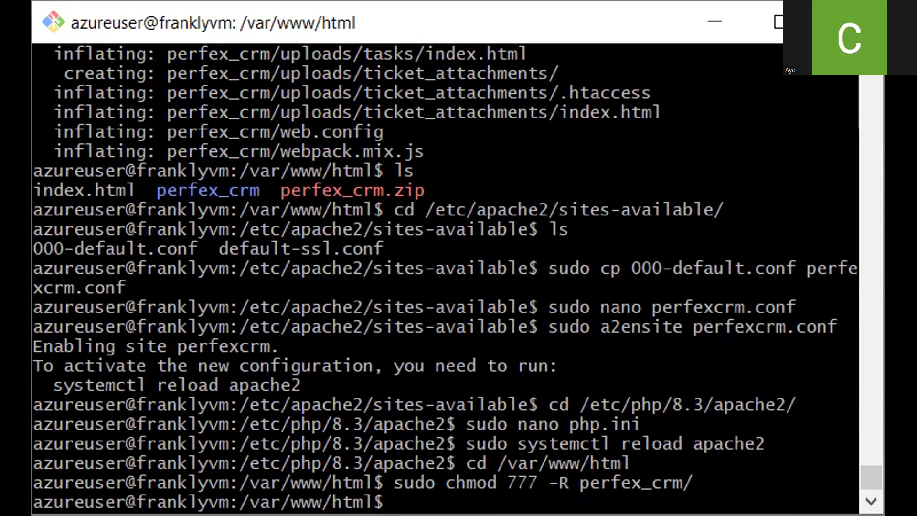
{"action": "key", "text": "alt+Tab"}
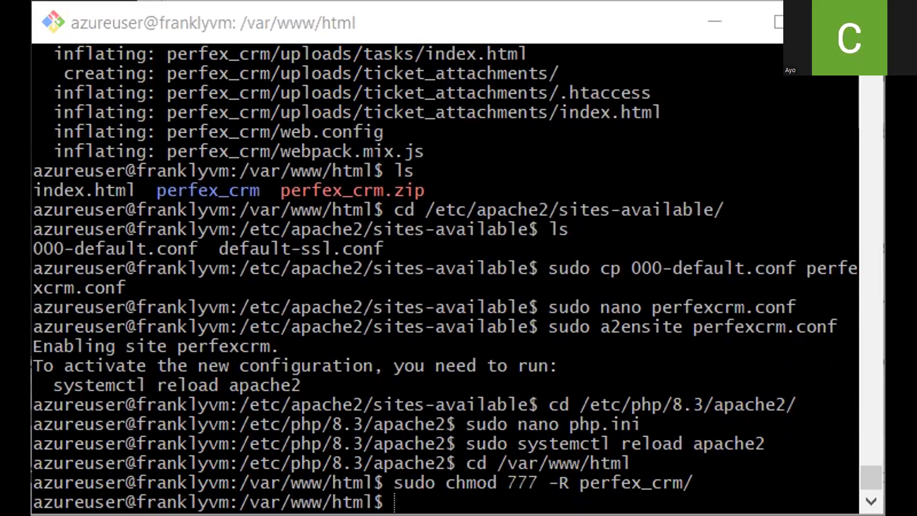
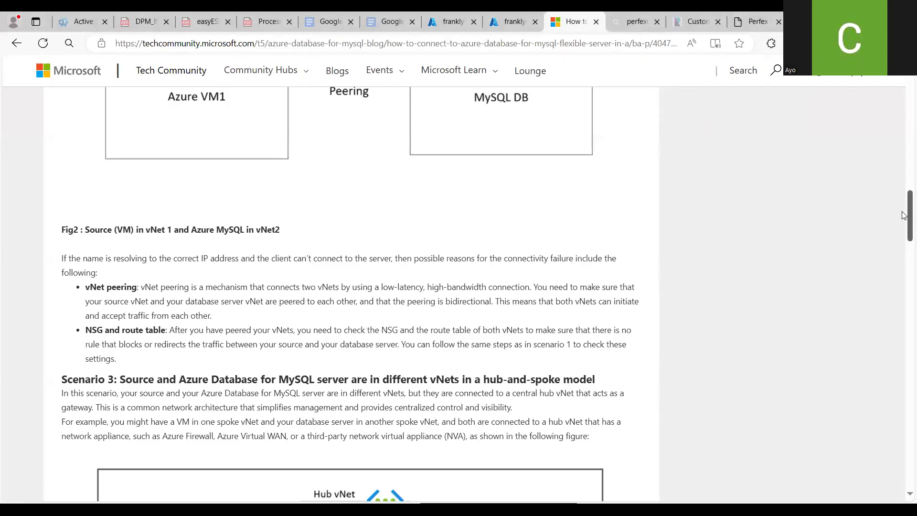
Examine the MySQL flexible server's databases and server parameters and the VM's inbound port rules in the Azure portal
{"action": "left_click_drag", "start_coordinate": [904, 226], "coordinate": [904, 422]}
{"action": "left_click_drag", "start_coordinate": [902, 331], "coordinate": [900, 138]}
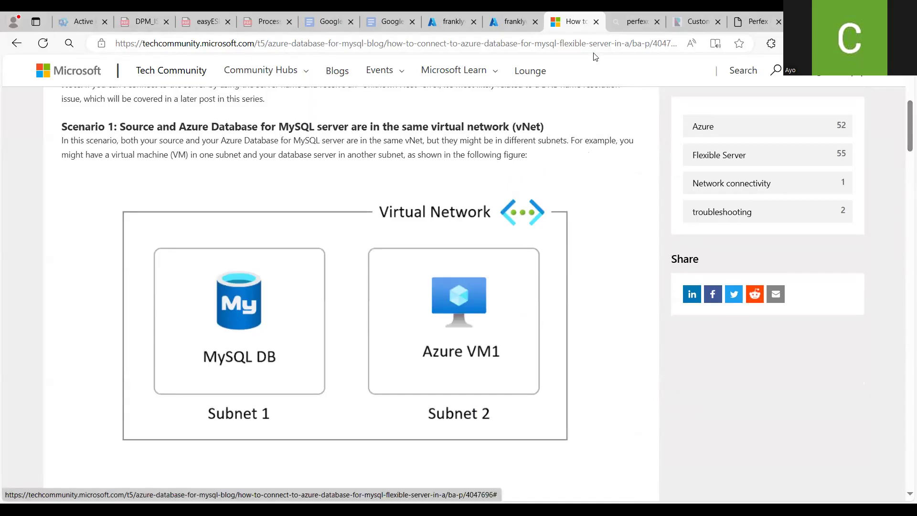
{"action": "left_click", "coordinate": [513, 24]}
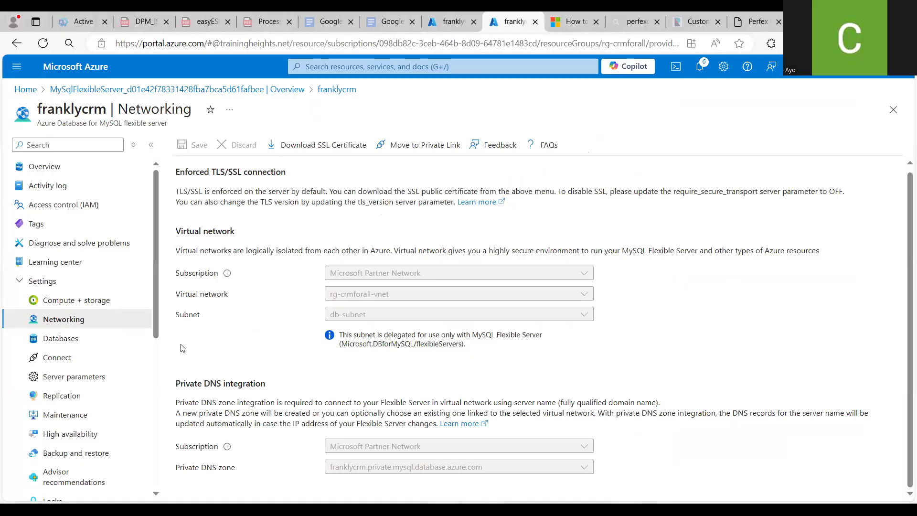
{"action": "left_click", "coordinate": [90, 339]}
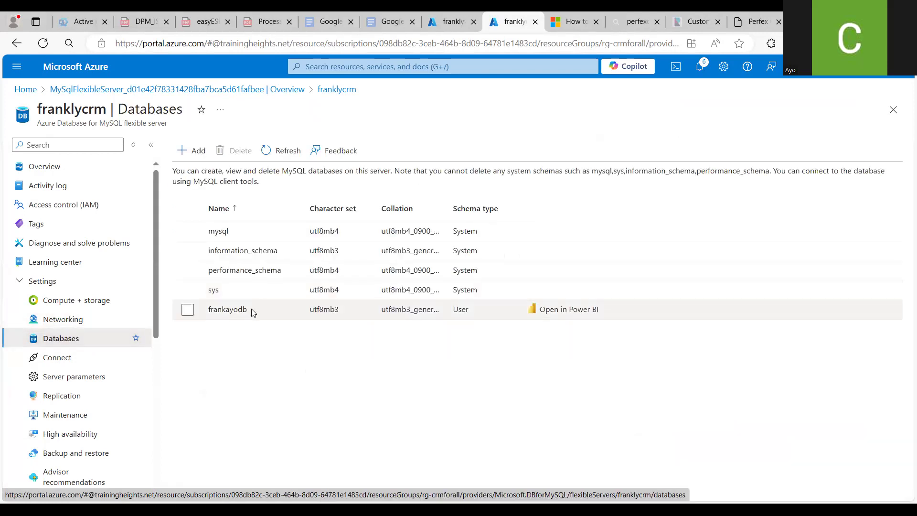
{"action": "left_click", "coordinate": [224, 311]}
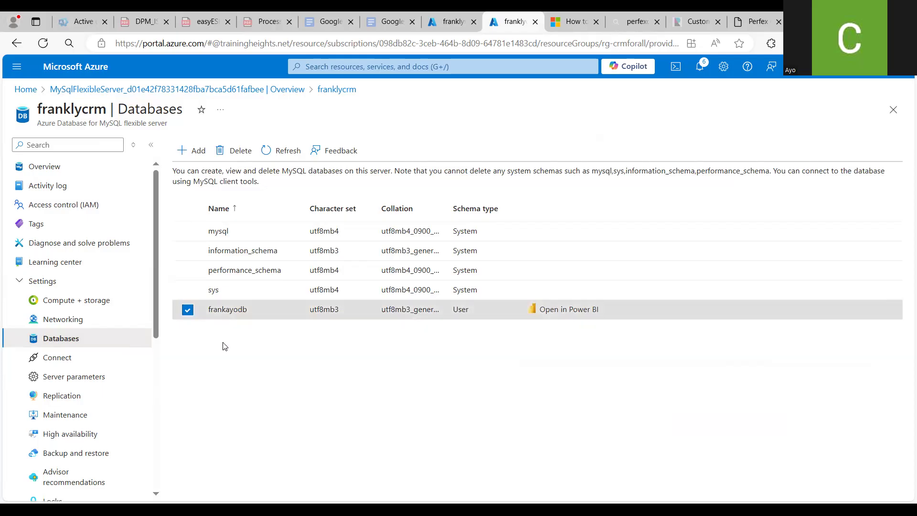
{"action": "left_click", "coordinate": [214, 352]}
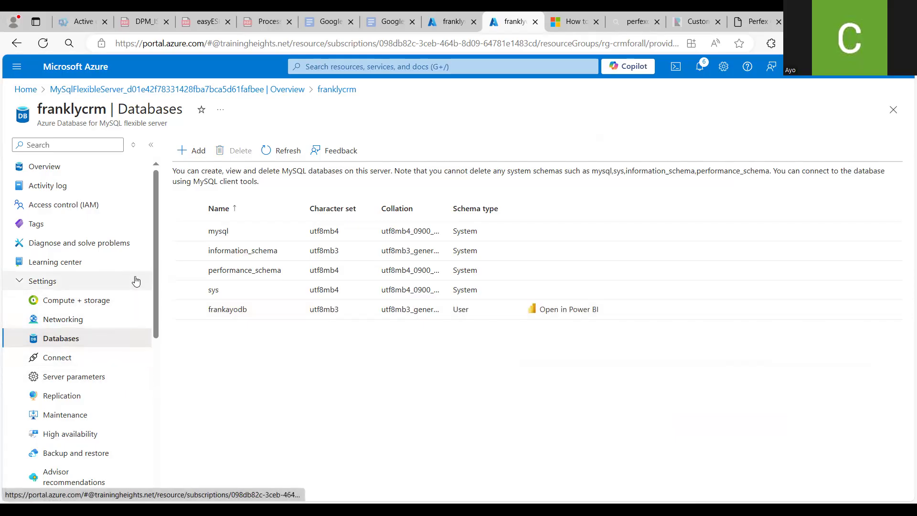
{"action": "left_click", "coordinate": [73, 381]}
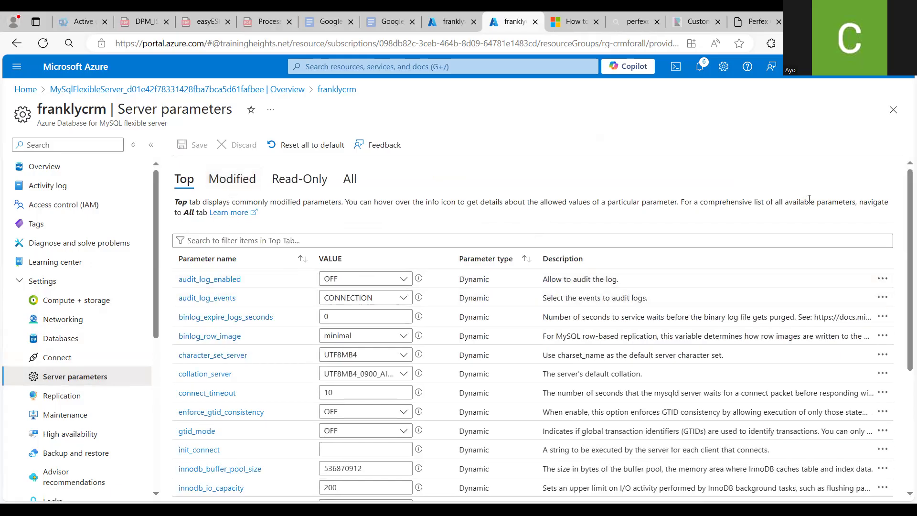
{"action": "left_click_drag", "start_coordinate": [902, 238], "coordinate": [904, 454]}
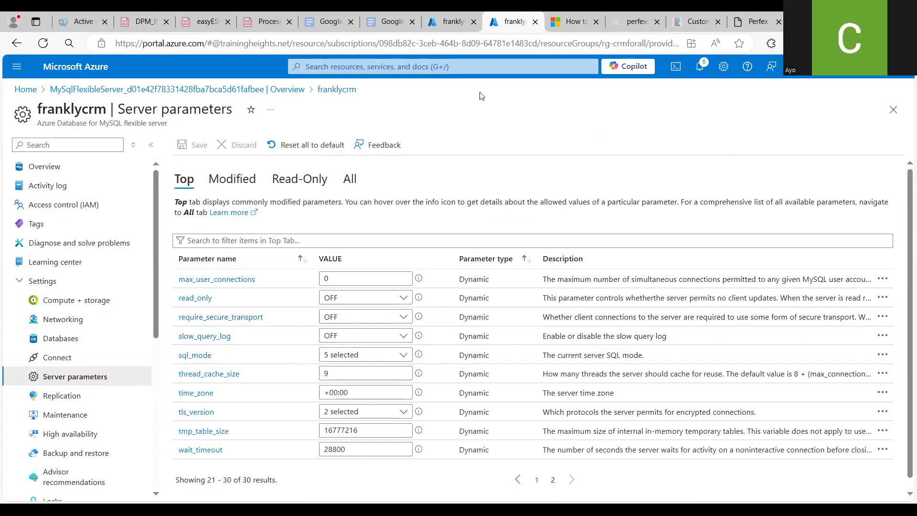
{"action": "left_click", "coordinate": [445, 19]}
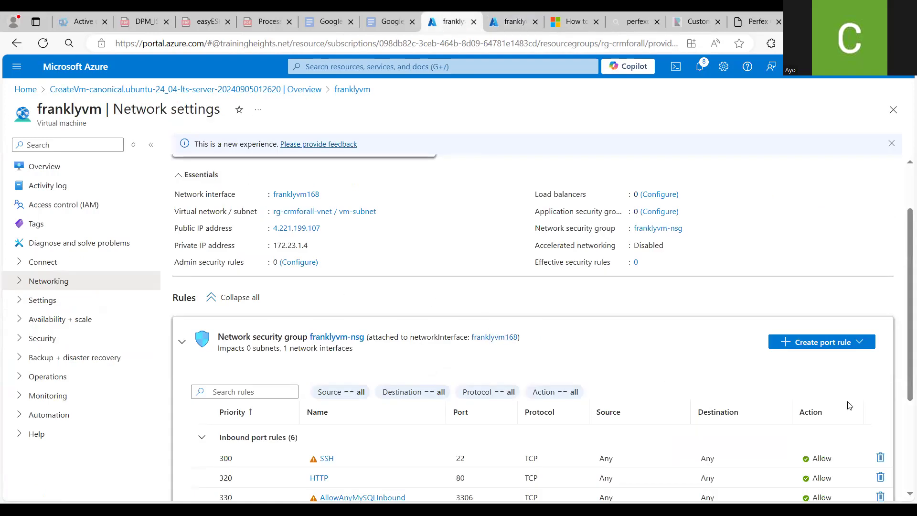
{"action": "scroll", "coordinate": [904, 341], "scroll_direction": "down", "scroll_amount": 3}
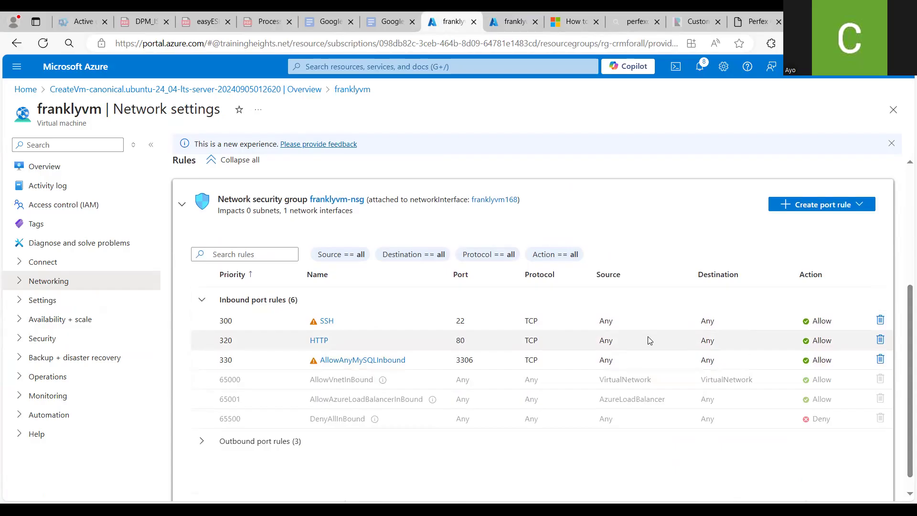
{"action": "left_click", "coordinate": [861, 204]}
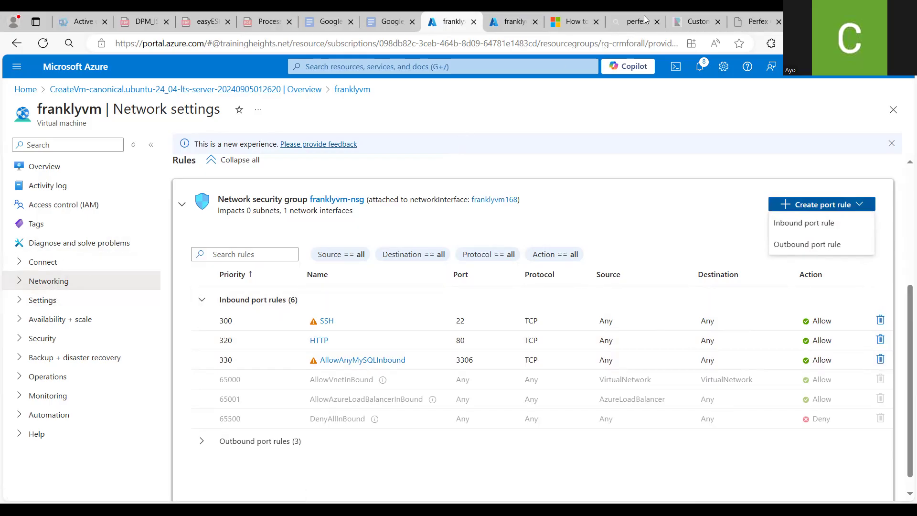
{"action": "left_click", "coordinate": [752, 23]}
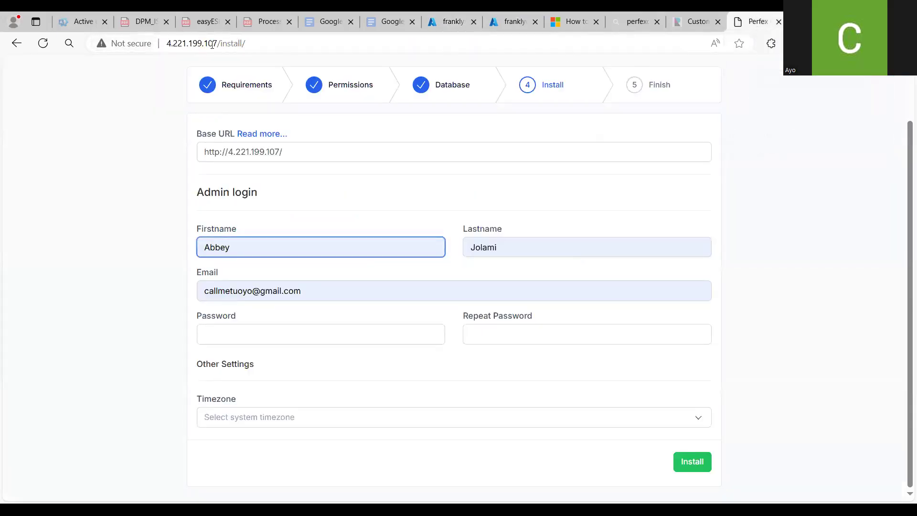
{"action": "left_click_drag", "start_coordinate": [216, 43], "coordinate": [167, 45]}
{"action": "key", "text": "ctrl+c"}
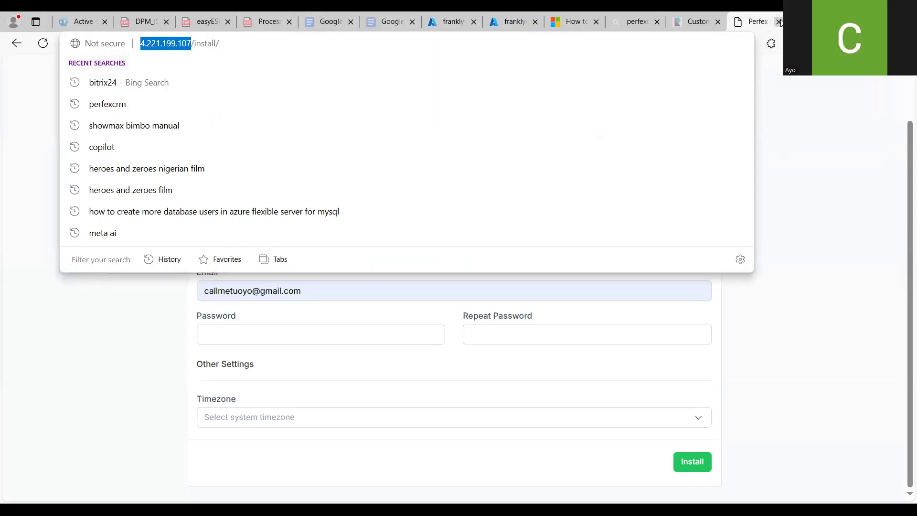
{"action": "key", "text": "ctrl+t"}
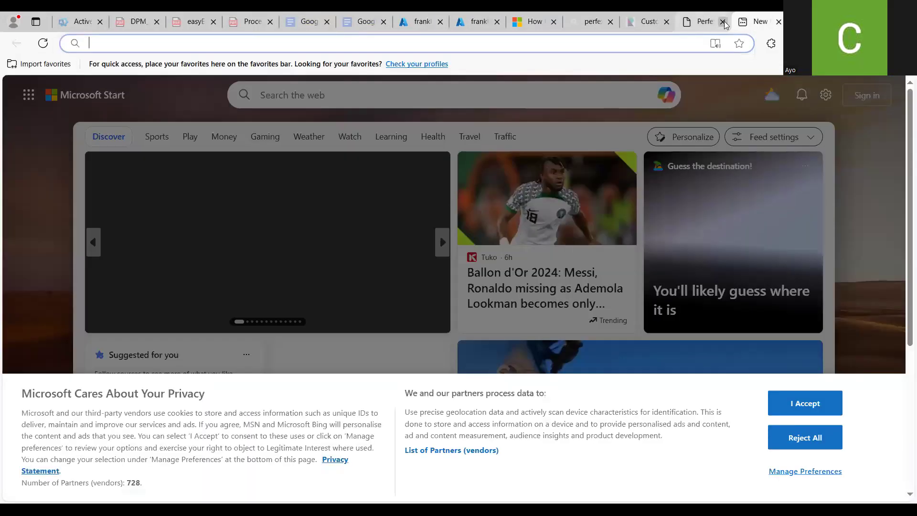
{"action": "left_click", "coordinate": [724, 21]}
{"action": "key", "text": "ctrl+v"}
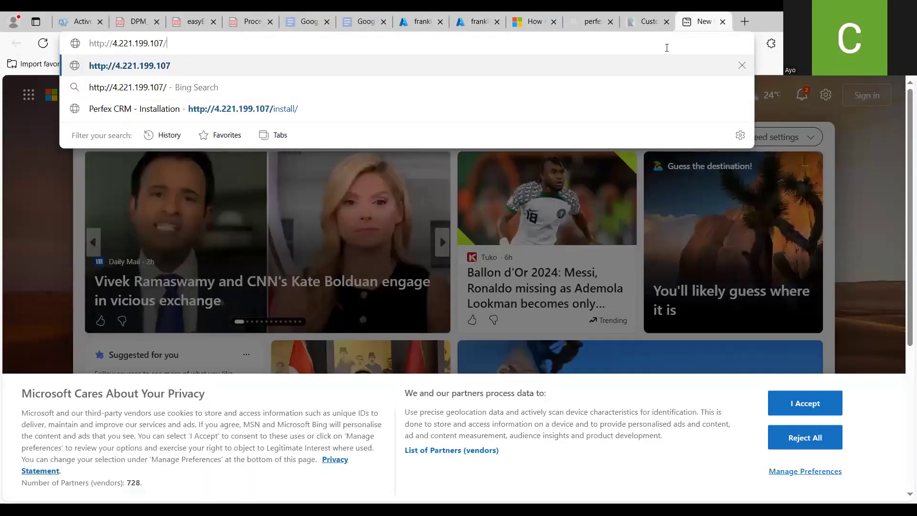
{"action": "key", "text": "Return"}
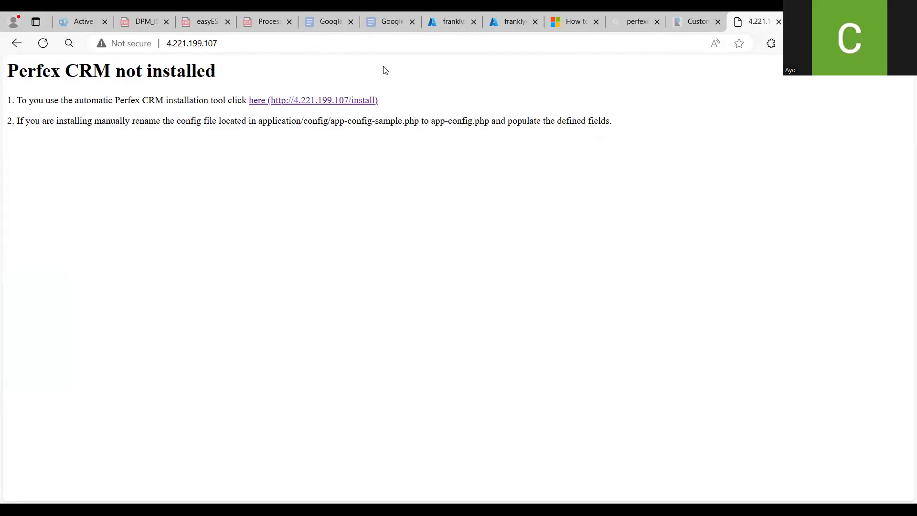
{"action": "left_click", "coordinate": [505, 22]}
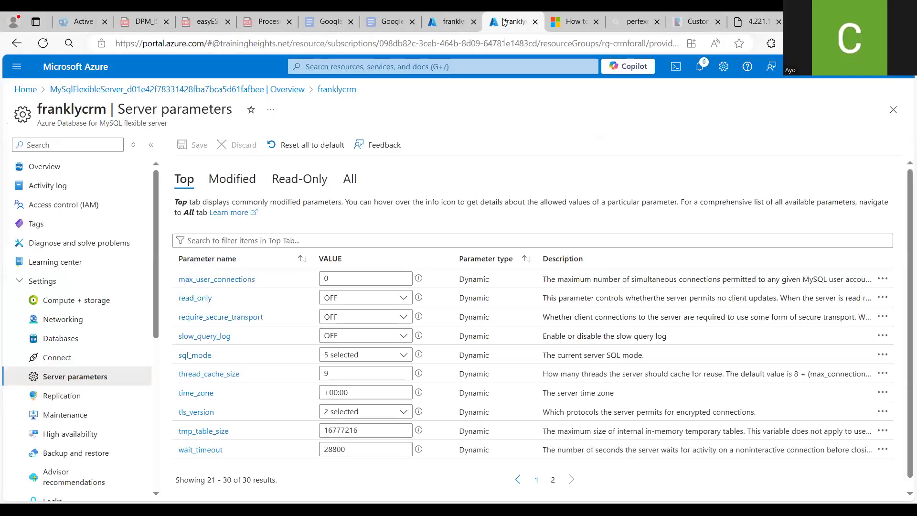
{"action": "left_click", "coordinate": [445, 22]}
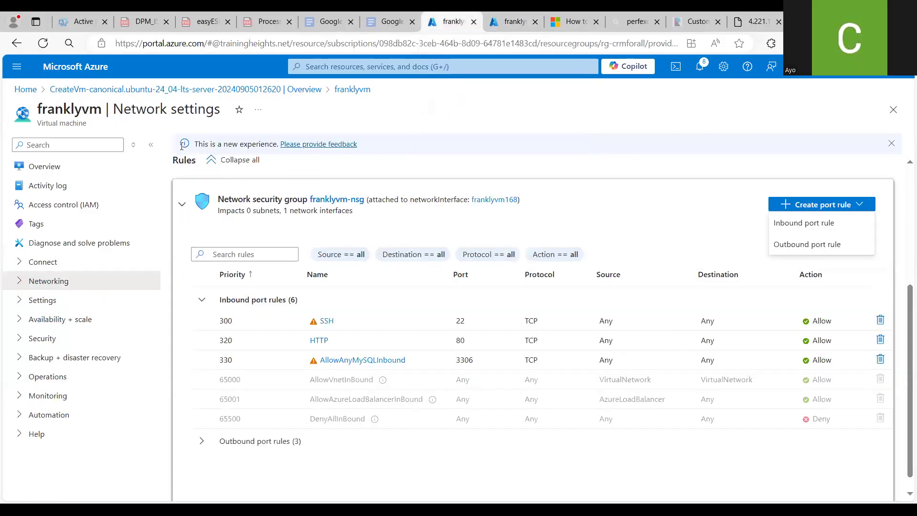
{"action": "left_click", "coordinate": [98, 171]}
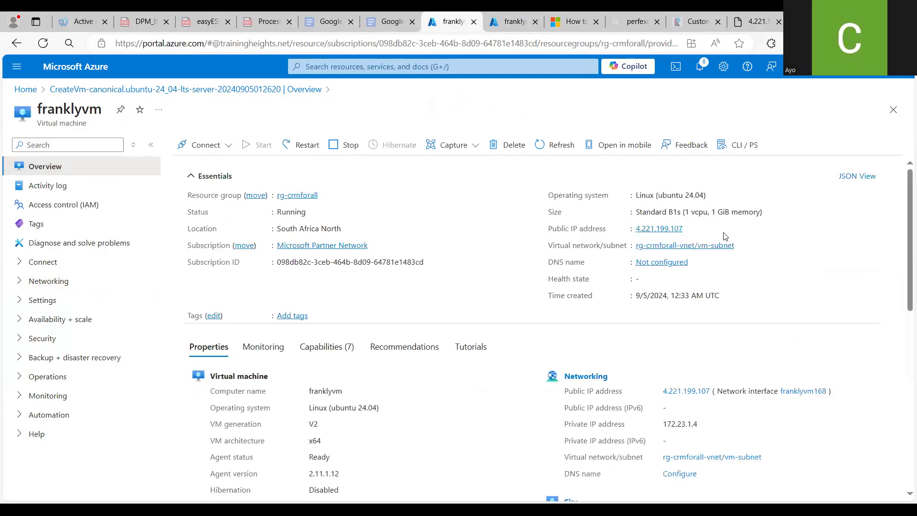
{"action": "left_click", "coordinate": [759, 24]}
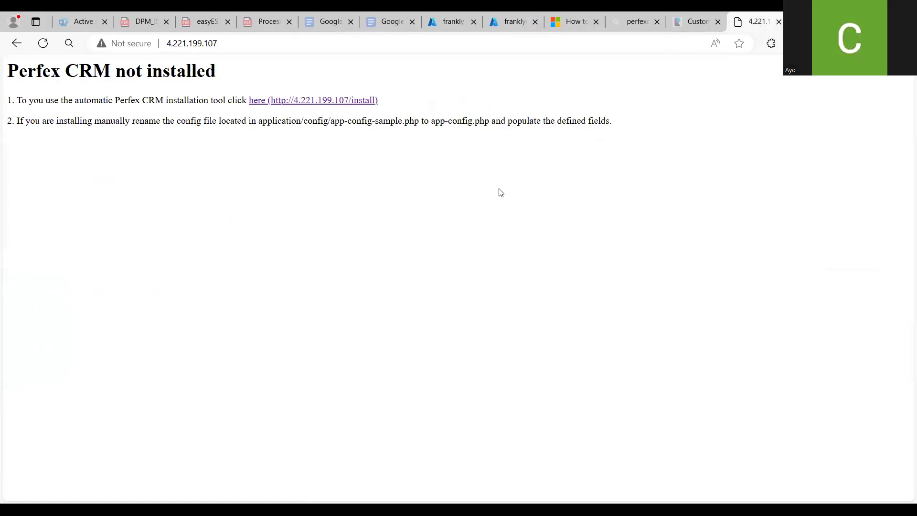
Launch the automatic Perfex CRM installer and continue from the requirements check to file and folder permissions
{"action": "left_click", "coordinate": [256, 101]}
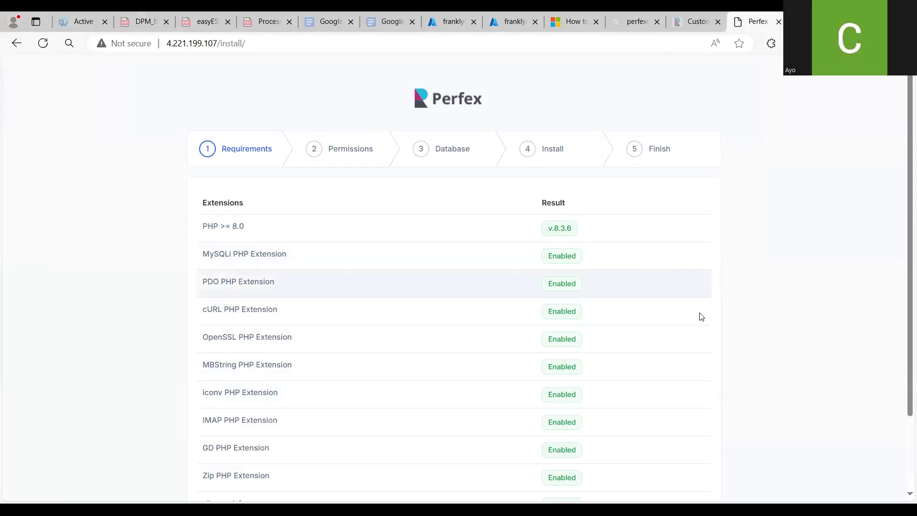
{"action": "left_click_drag", "start_coordinate": [903, 234], "coordinate": [900, 322]}
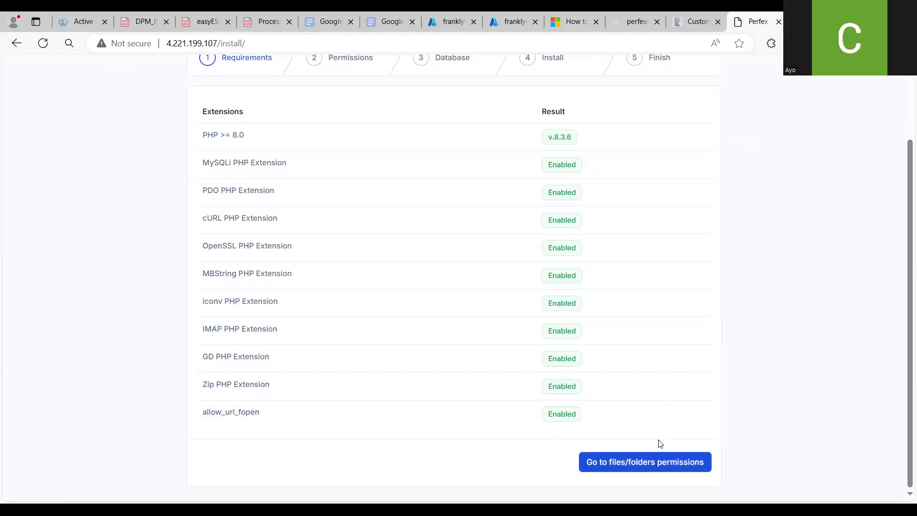
{"action": "left_click", "coordinate": [658, 456]}
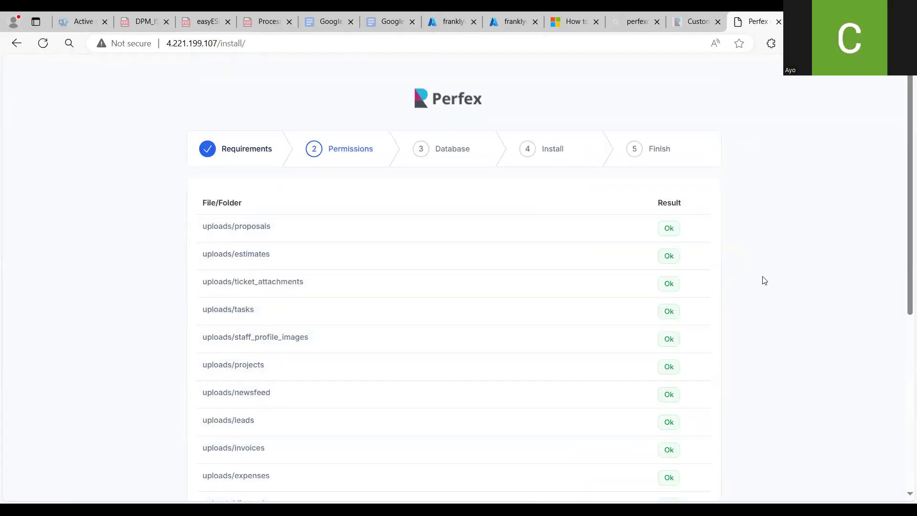
Review the file and folder permission results and continue to the database setup stage
{"action": "left_click_drag", "start_coordinate": [904, 220], "coordinate": [904, 267]}
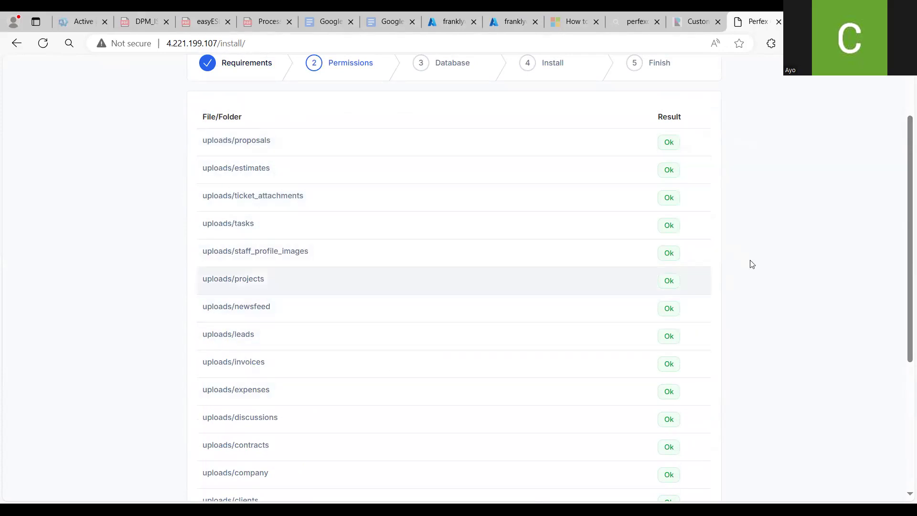
{"action": "left_click_drag", "start_coordinate": [903, 231], "coordinate": [903, 335]}
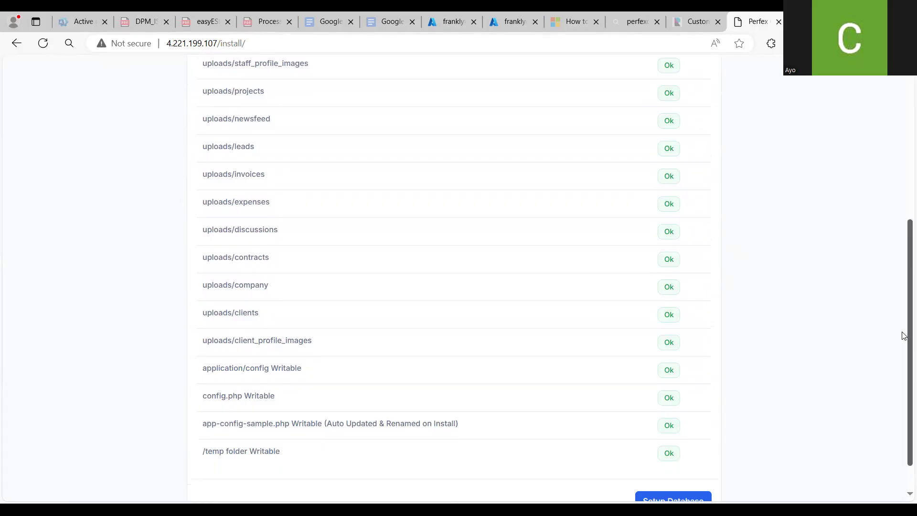
{"action": "left_click_drag", "start_coordinate": [903, 336], "coordinate": [903, 351]}
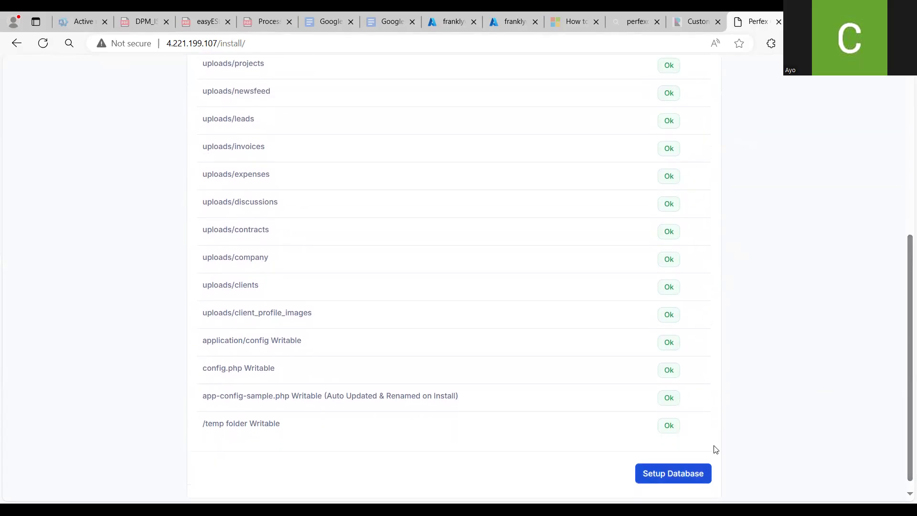
{"action": "left_click", "coordinate": [702, 471]}
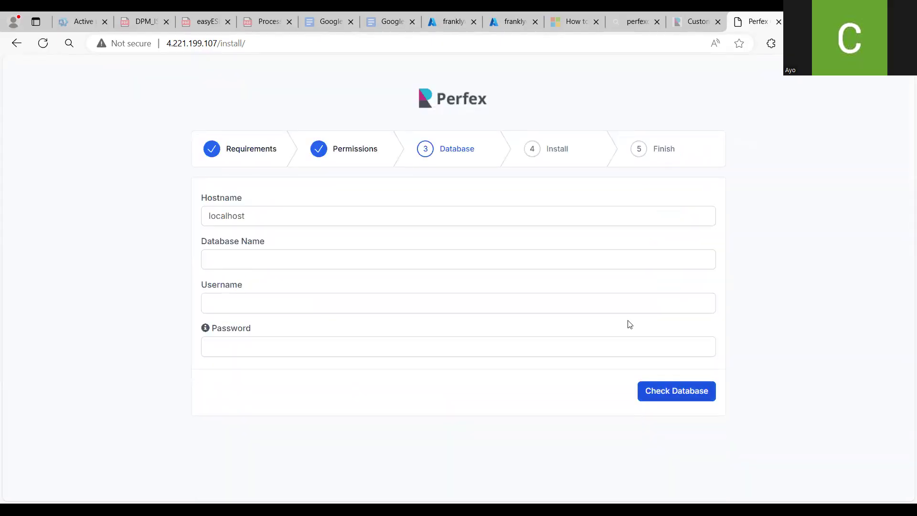
Set the installer's Hostname to the MySQL server name copied from Azure, franklycrm.mysql.database.azure.com:3306
{"action": "left_click", "coordinate": [442, 214]}
{"action": "key", "text": "BackSpace"}
{"action": "key", "text": "BackSpace"}
{"action": "key", "text": "BackSpace"}
{"action": "key", "text": "BackSpace"}
{"action": "key", "text": "BackSpace"}
{"action": "key", "text": "BackSpace"}
{"action": "key", "text": "BackSpace"}
{"action": "key", "text": "BackSpace"}
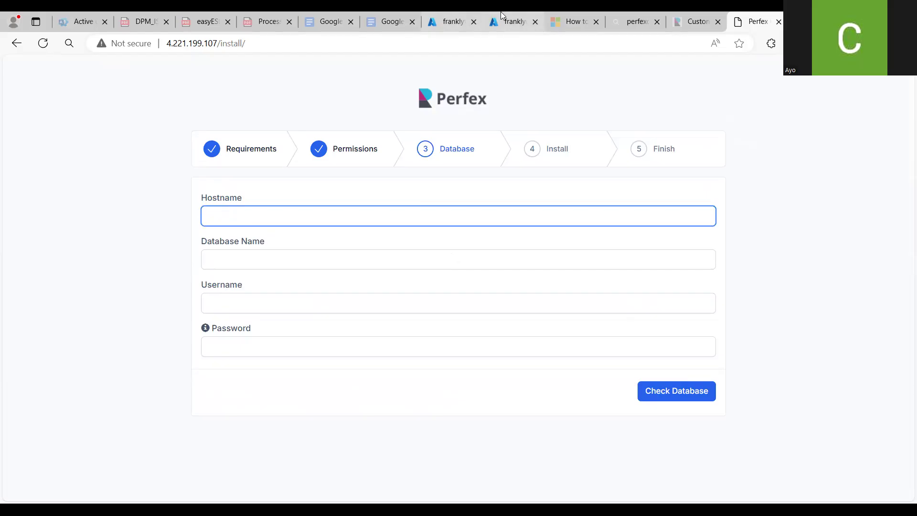
{"action": "left_click", "coordinate": [507, 21]}
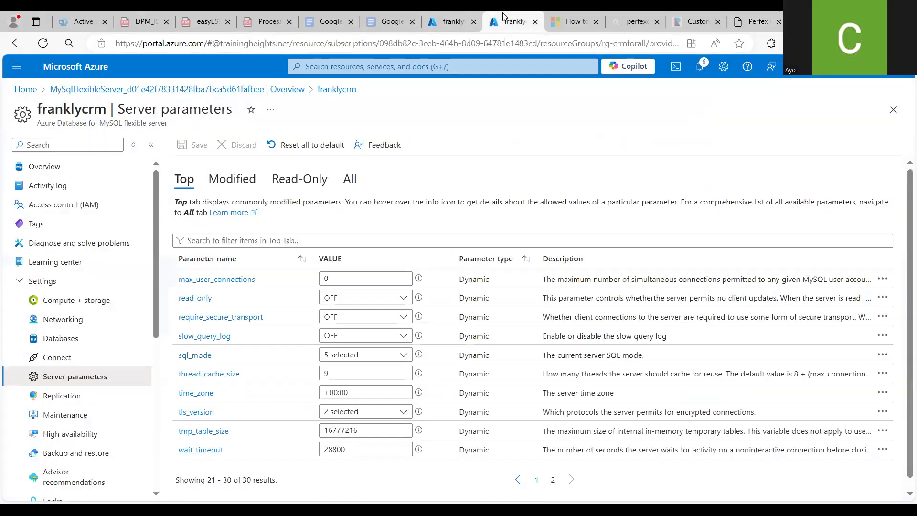
{"action": "left_click", "coordinate": [80, 174]}
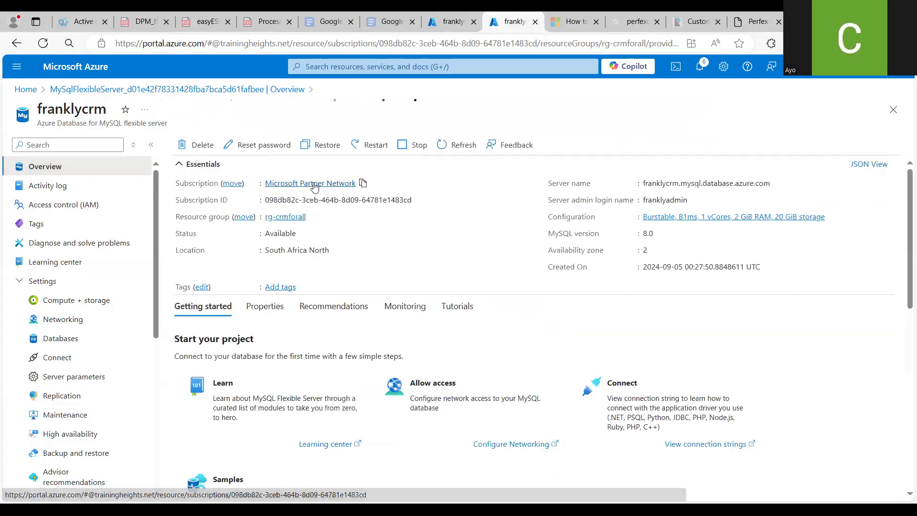
{"action": "left_click", "coordinate": [777, 184]}
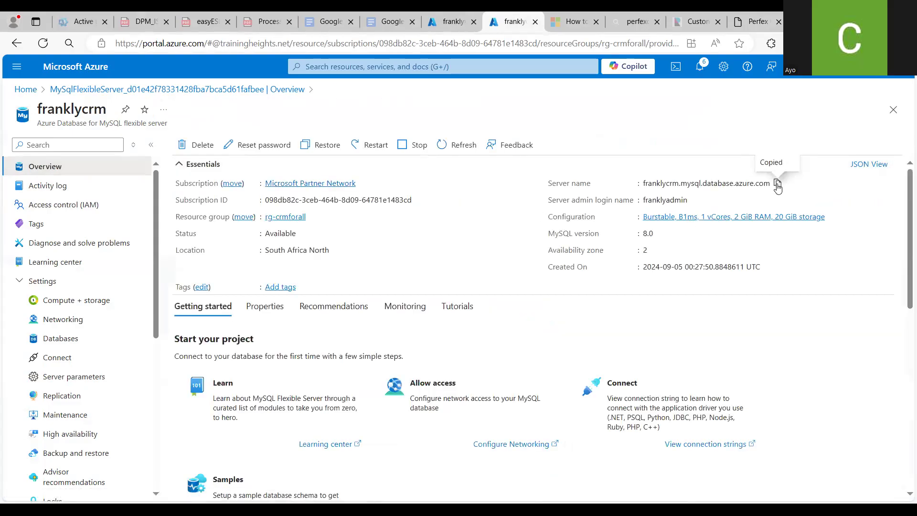
{"action": "left_click", "coordinate": [756, 21]}
{"action": "key", "text": "ctrl+v"}
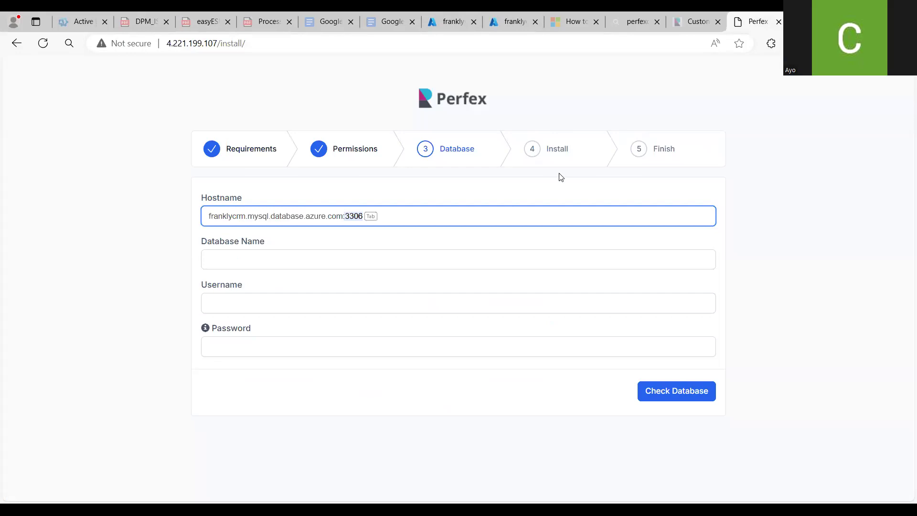
{"action": "key", "text": "Tab"}
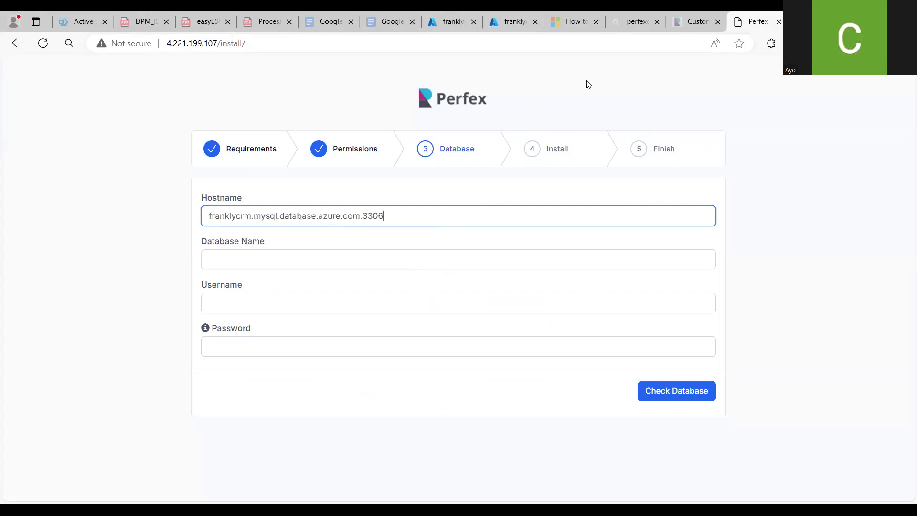
Look up the database name on the Azure MySQL server's Databases page and set the installer's Database Name to frankayodb
{"action": "left_click", "coordinate": [514, 21]}
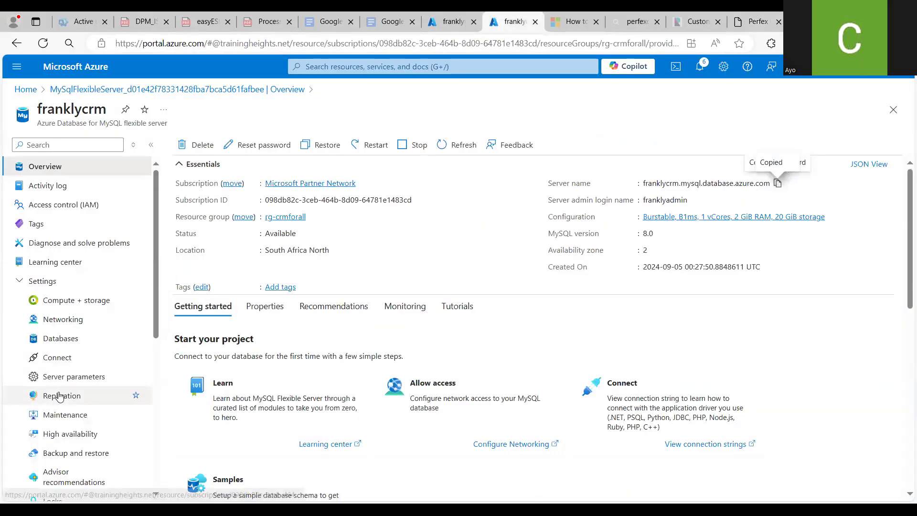
{"action": "left_click", "coordinate": [120, 338]}
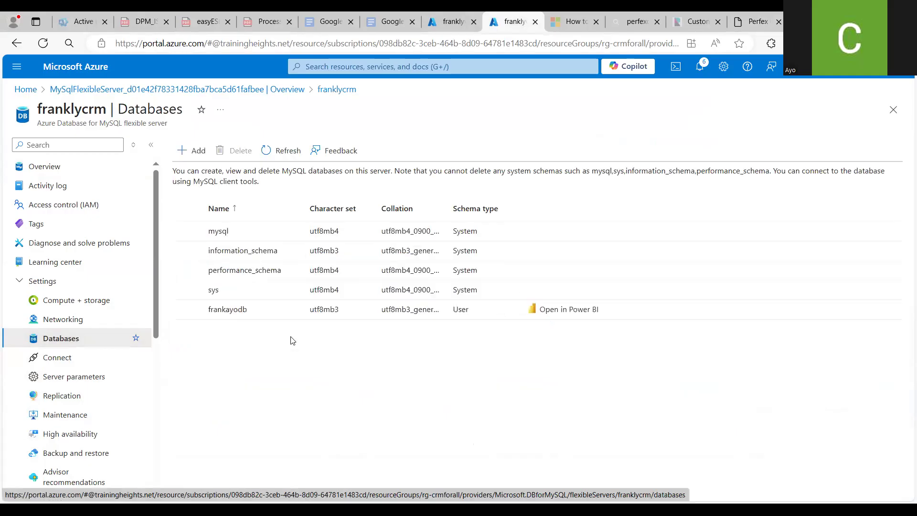
{"action": "left_click", "coordinate": [243, 312]}
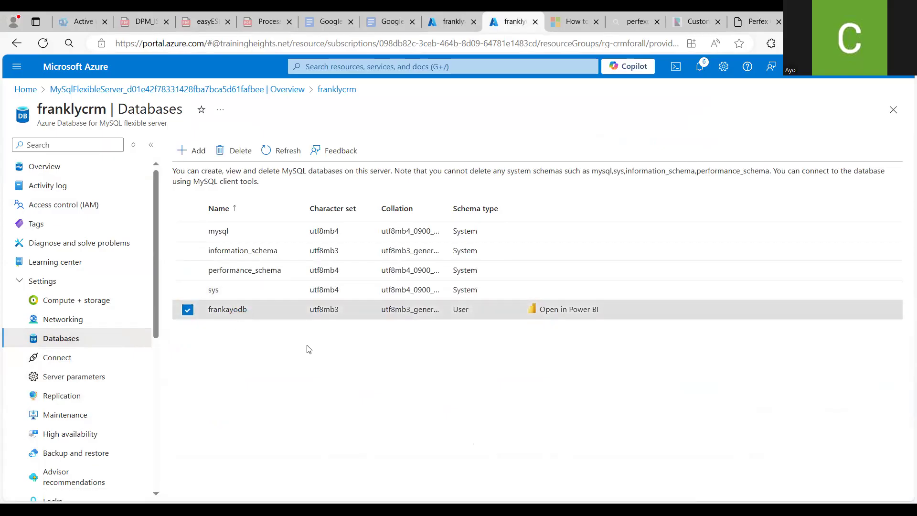
{"action": "left_click", "coordinate": [760, 19]}
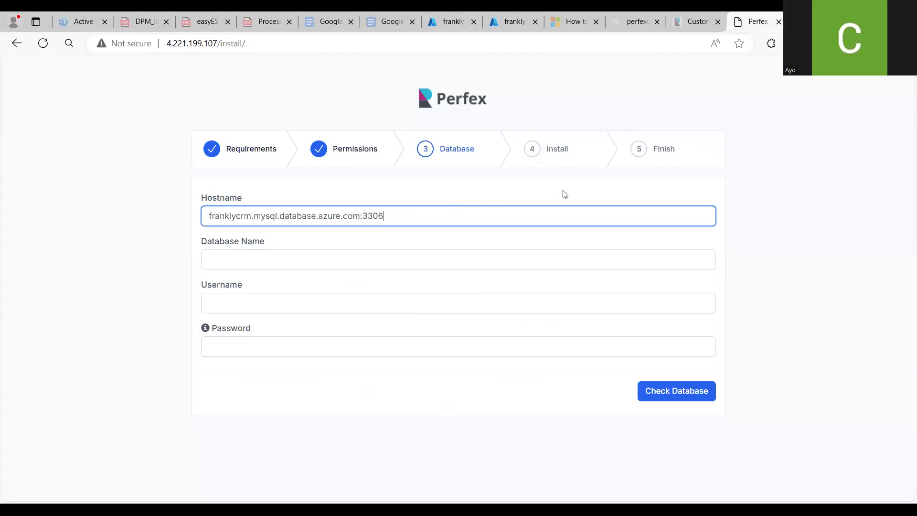
{"action": "left_click", "coordinate": [512, 260]}
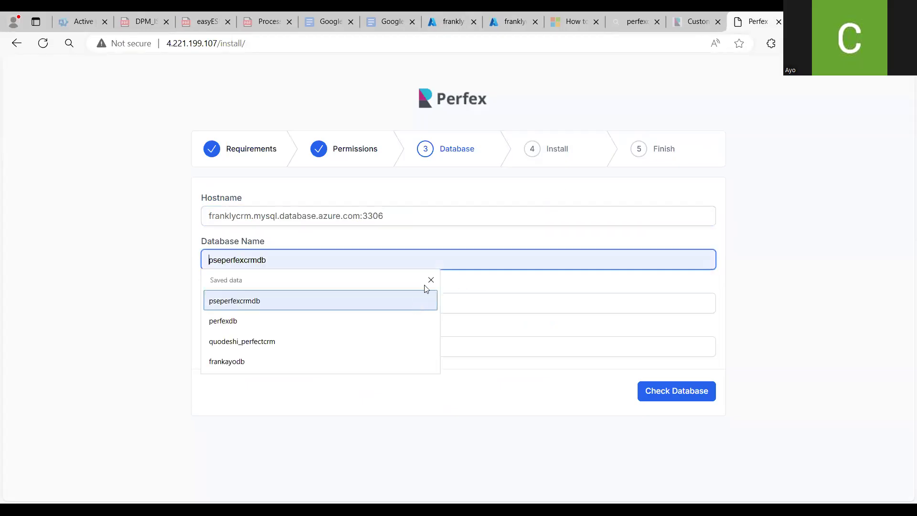
{"action": "type", "text": "fra"}
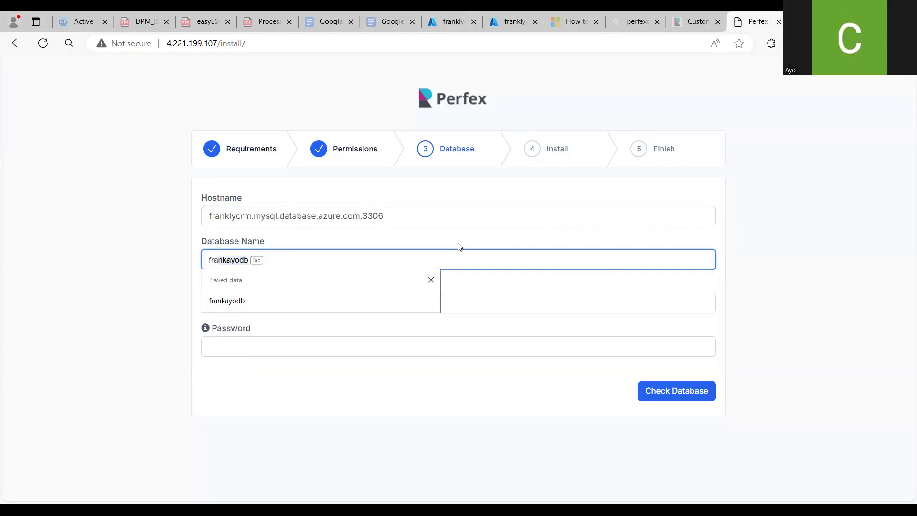
{"action": "key", "text": "Tab"}
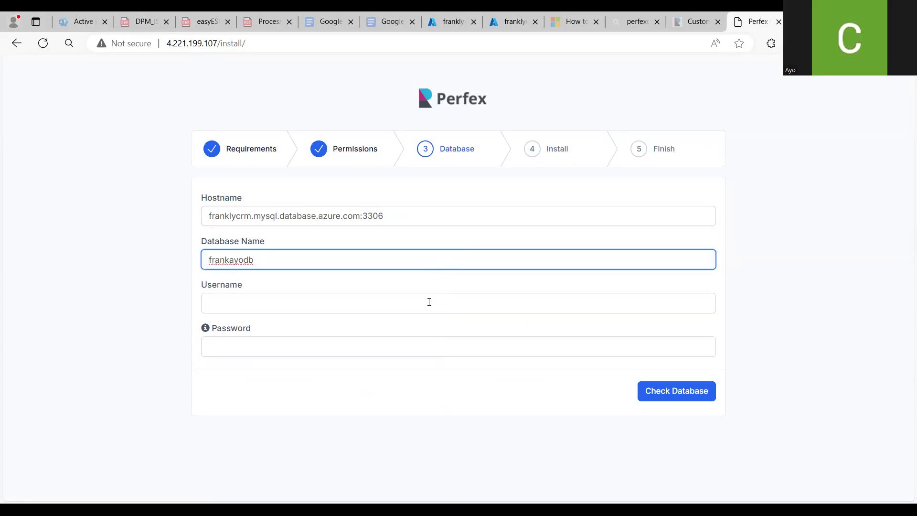
Paste the server admin login franklyadmin into the installer's Username field
{"action": "left_click", "coordinate": [424, 302]}
{"action": "left_click", "coordinate": [156, 360]}
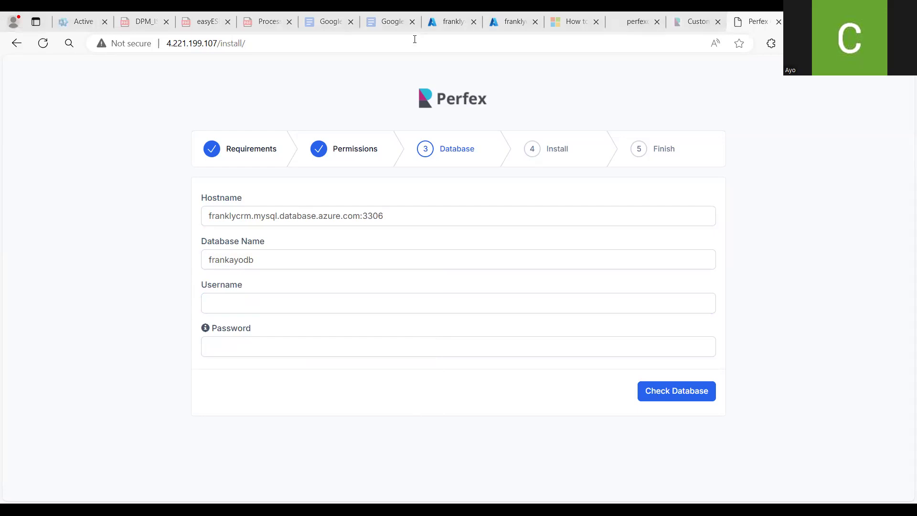
{"action": "left_click", "coordinate": [287, 306]}
{"action": "key", "text": "ctrl+v"}
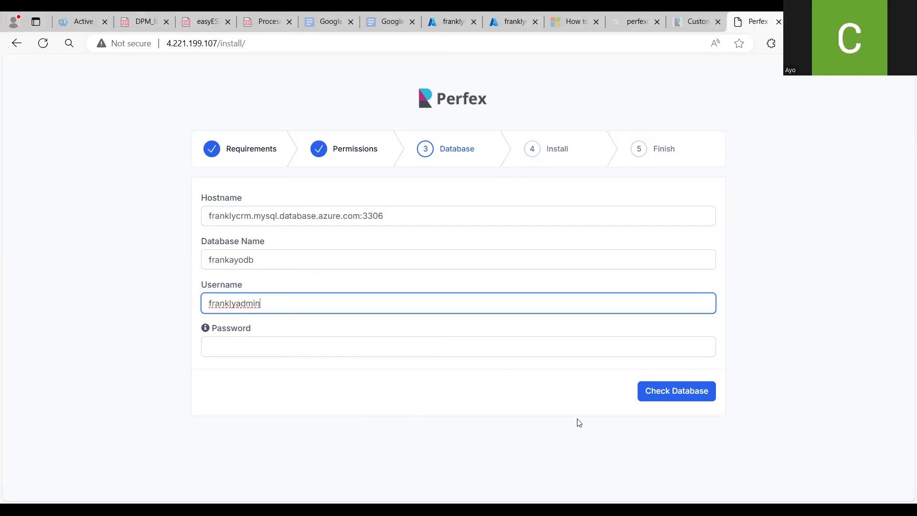
Paste the database admin password, run Check Database, and dismiss the browser's save-password prompt
{"action": "key", "text": "alt+Tab"}
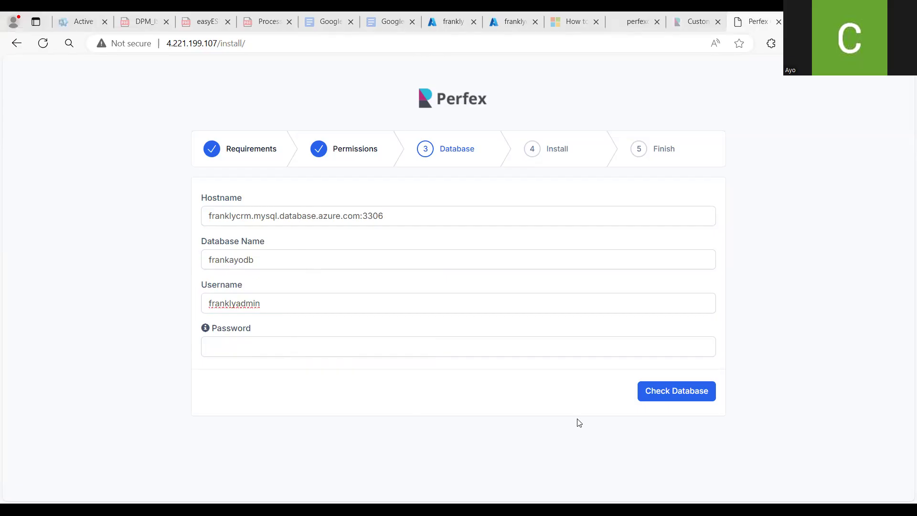
{"action": "left_click", "coordinate": [428, 346]}
{"action": "key", "text": "ctrl+v"}
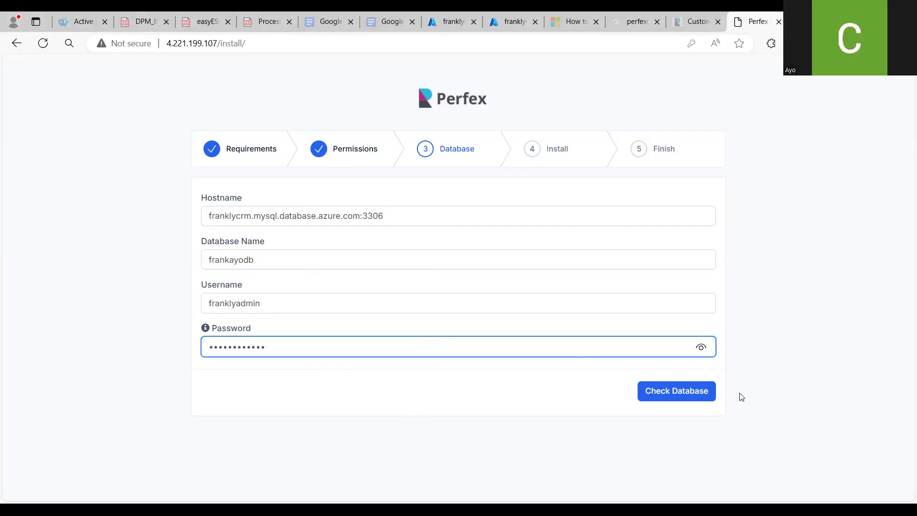
{"action": "left_click", "coordinate": [695, 389]}
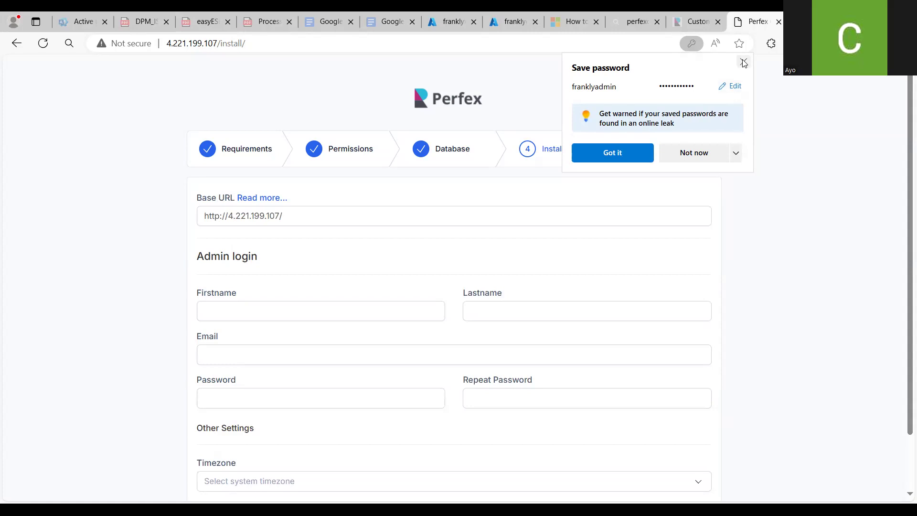
{"action": "left_click", "coordinate": [760, 296]}
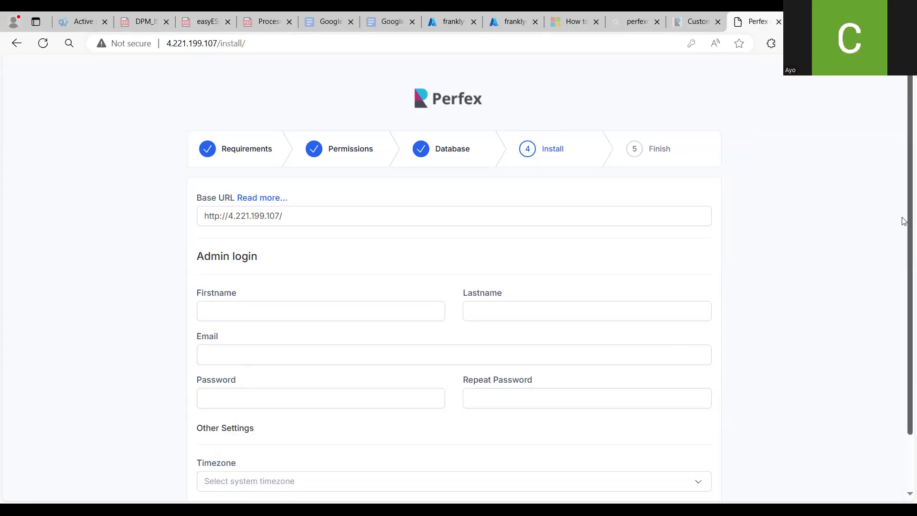
{"action": "scroll", "coordinate": [904, 237], "scroll_direction": "down", "scroll_amount": 2}
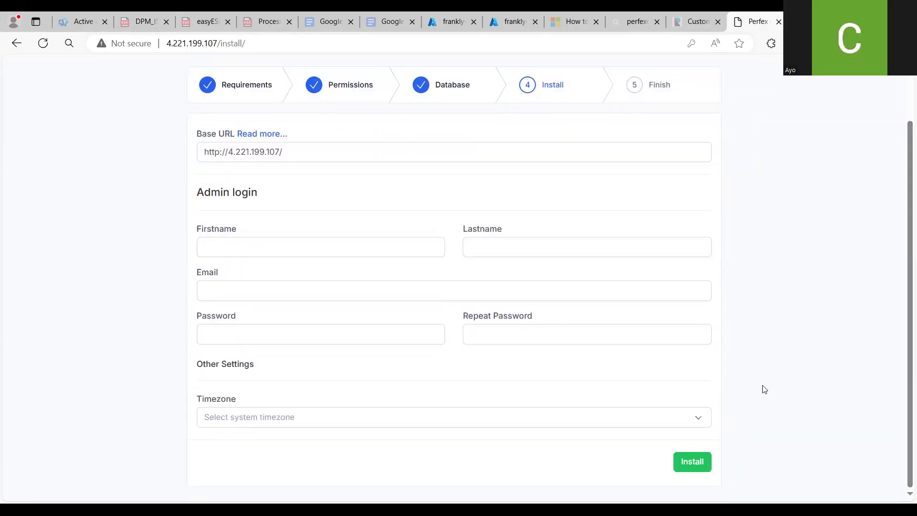